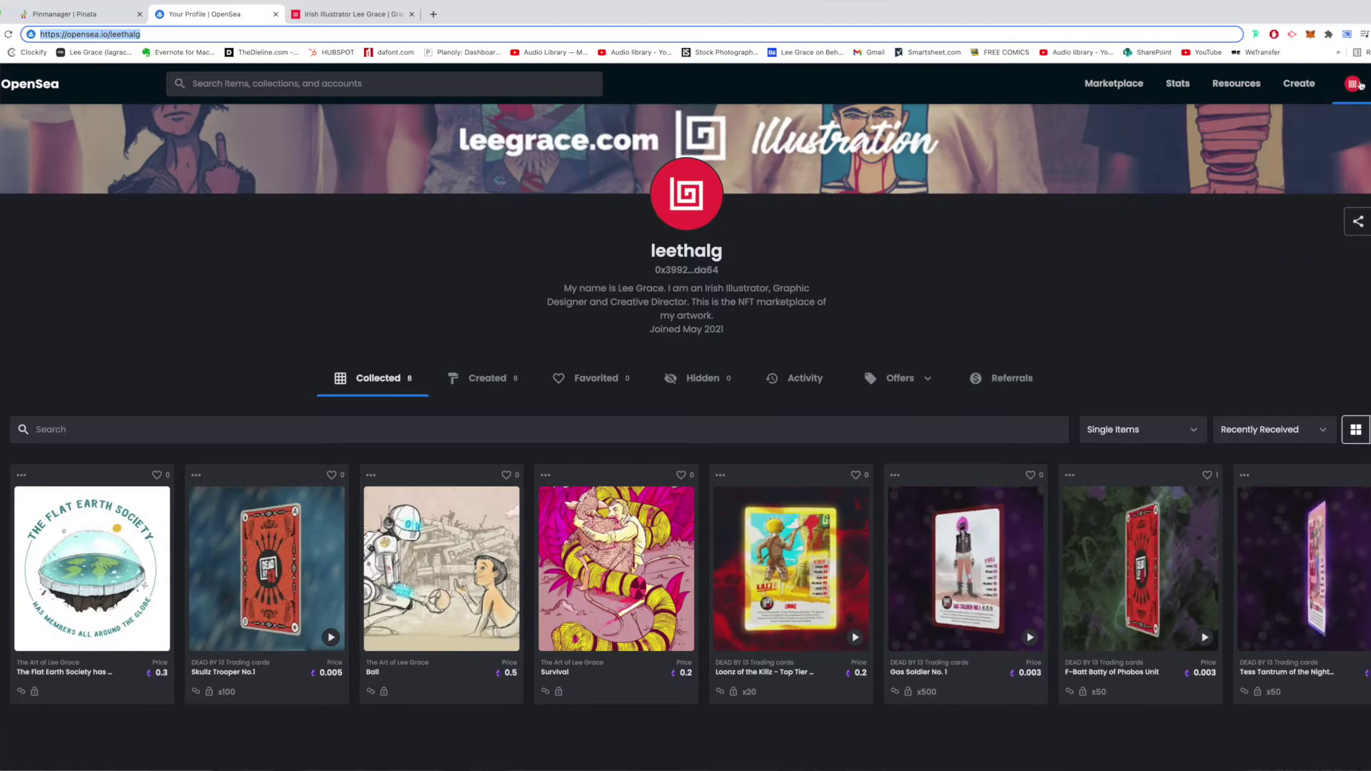
Step: Log out of the OpenSea account
{"action": "left_click", "coordinate": [1317, 249]}
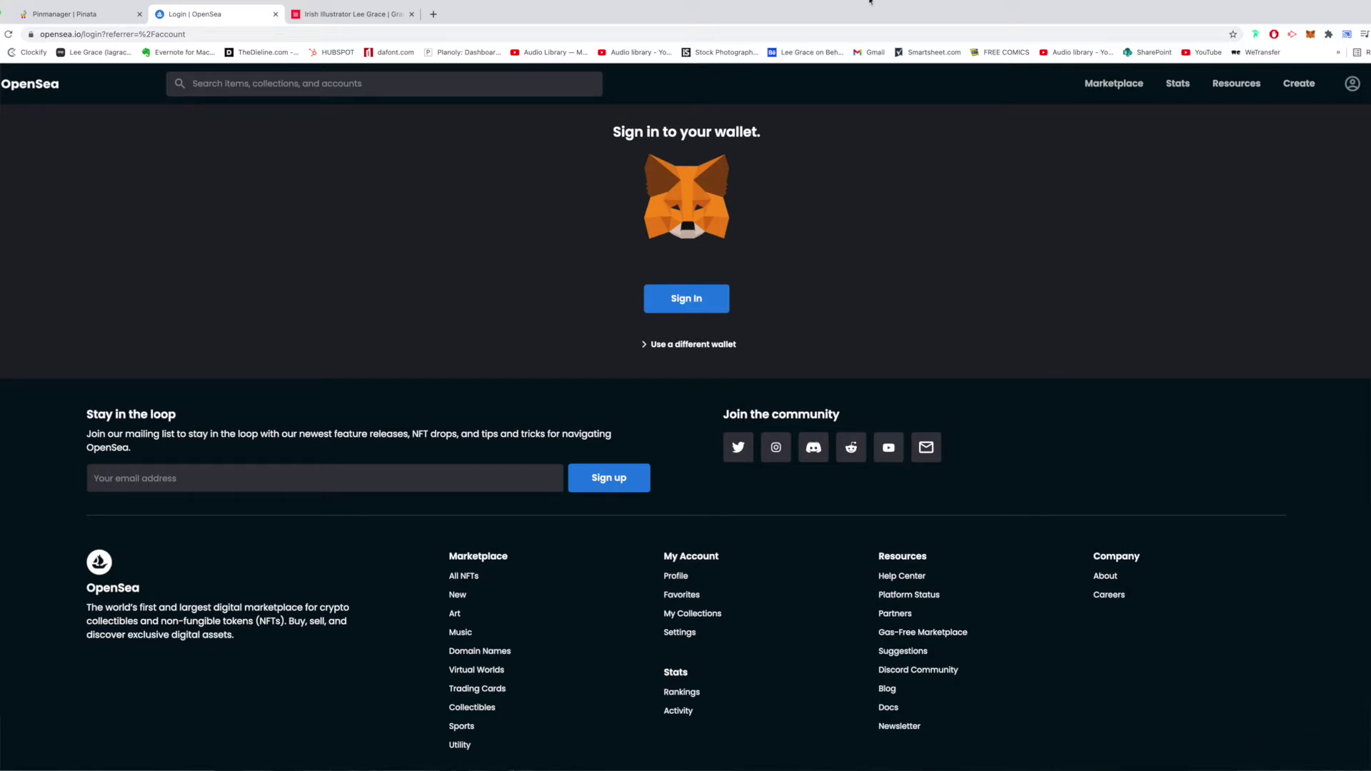
Step: Search Google for metamask in a new tab, view the official metamask.io website, and close that tab
{"action": "key", "text": "super+t"}
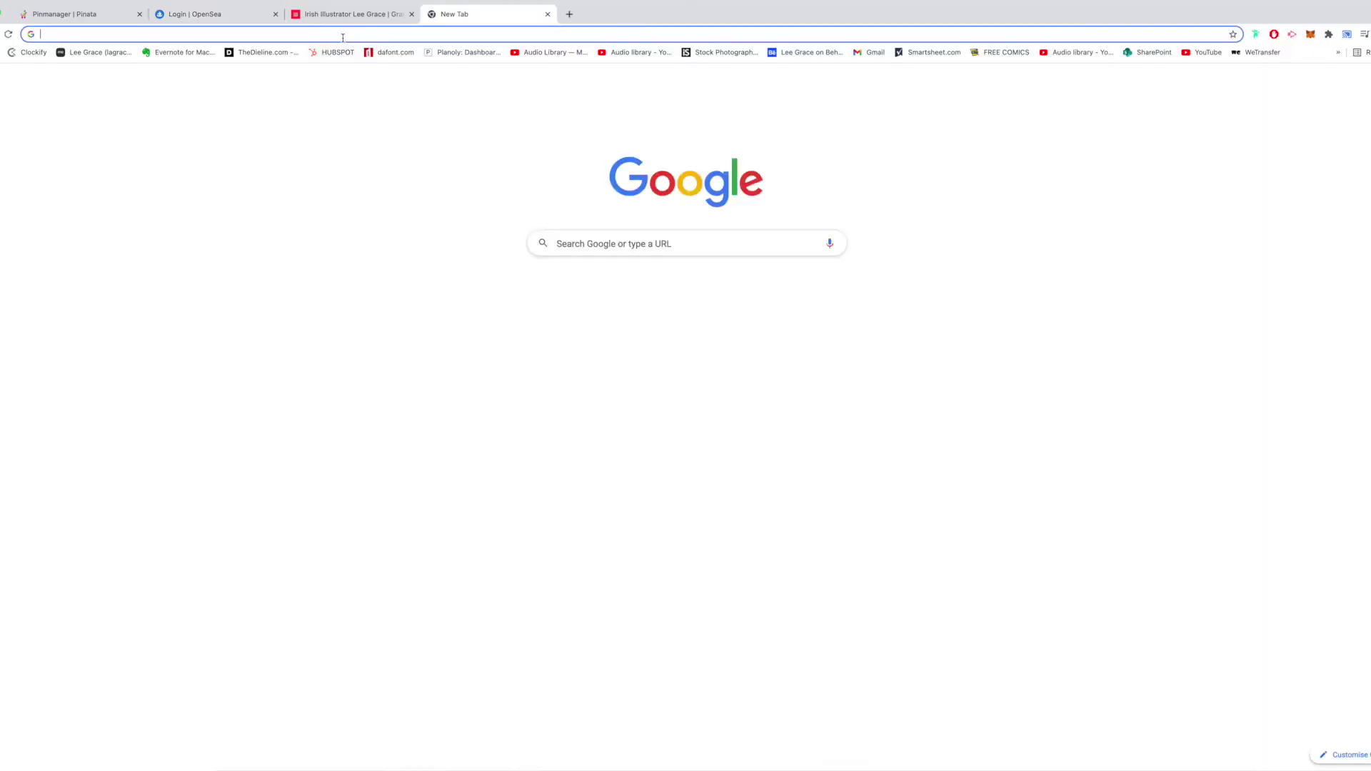
{"action": "type", "text": "meta"}
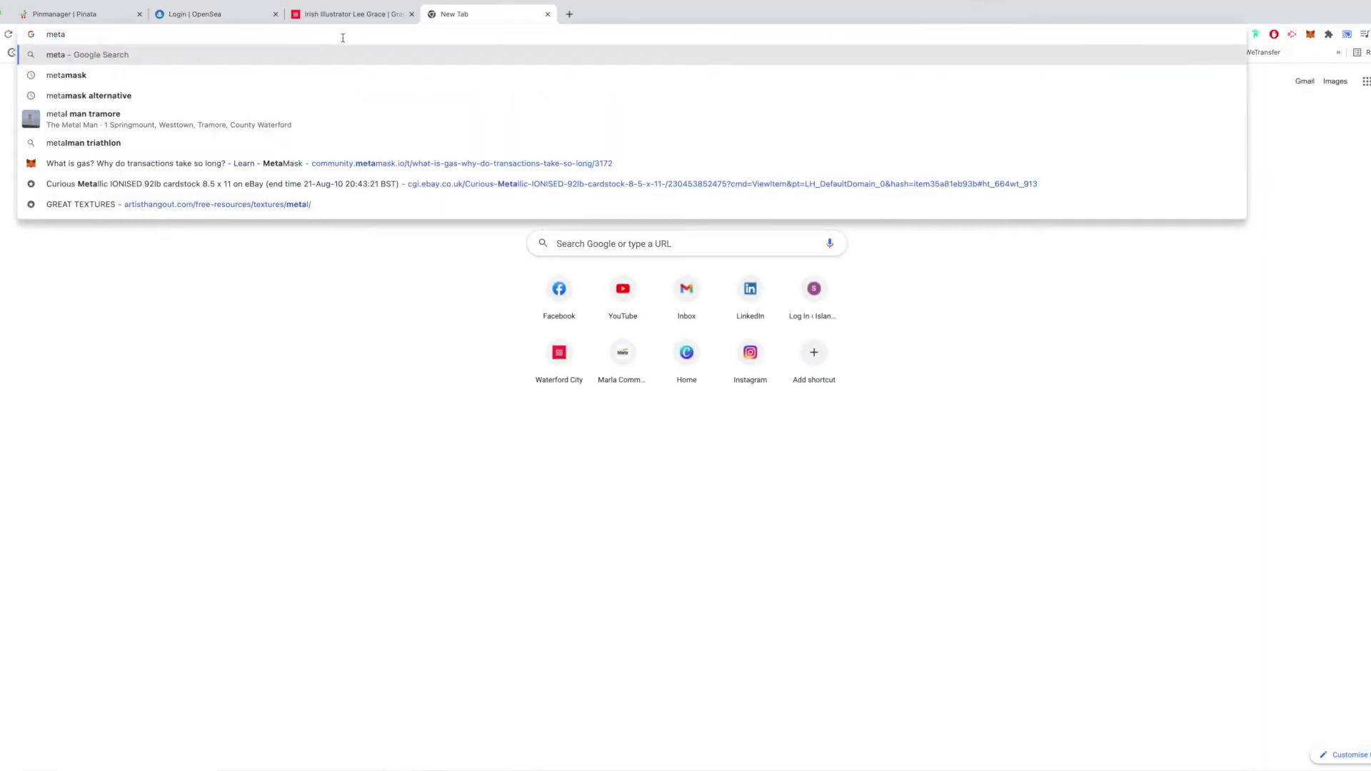
{"action": "type", "text": "mask"}
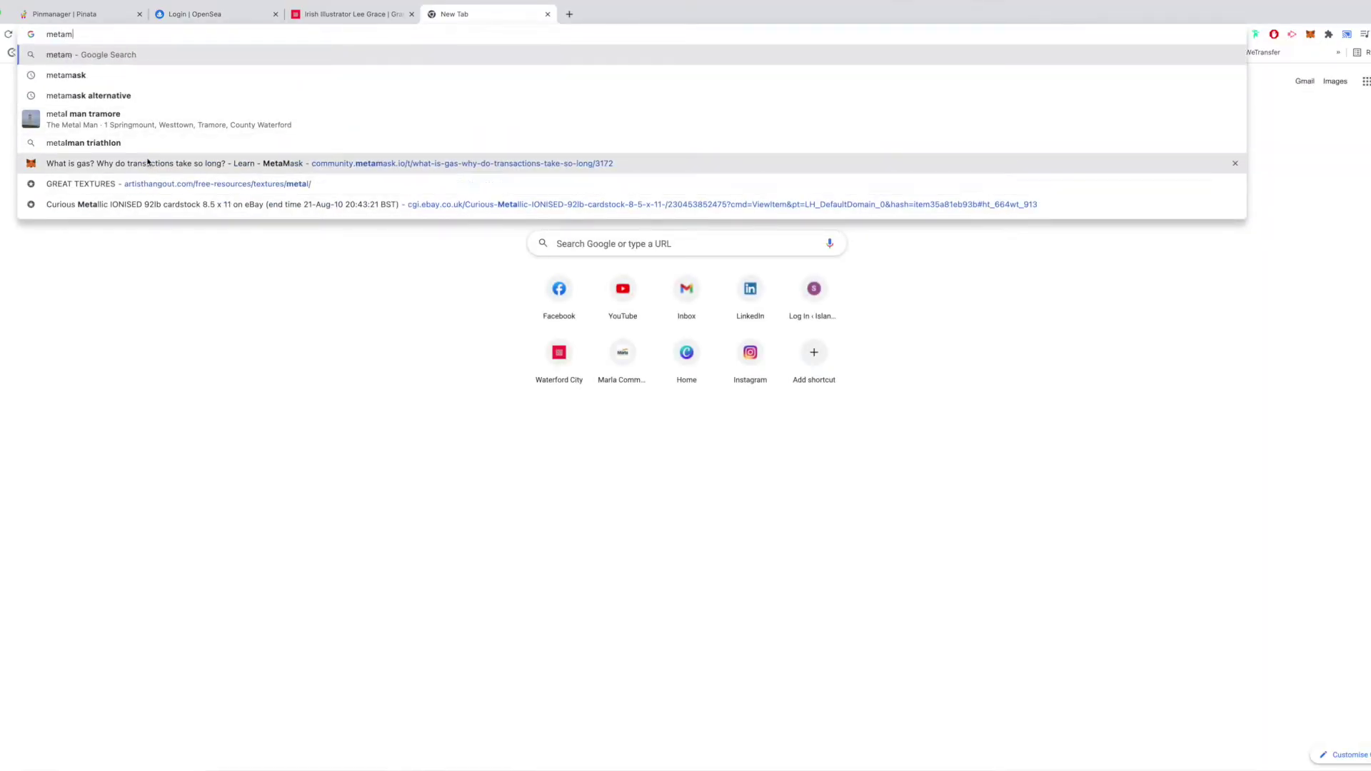
{"action": "key", "text": "Return"}
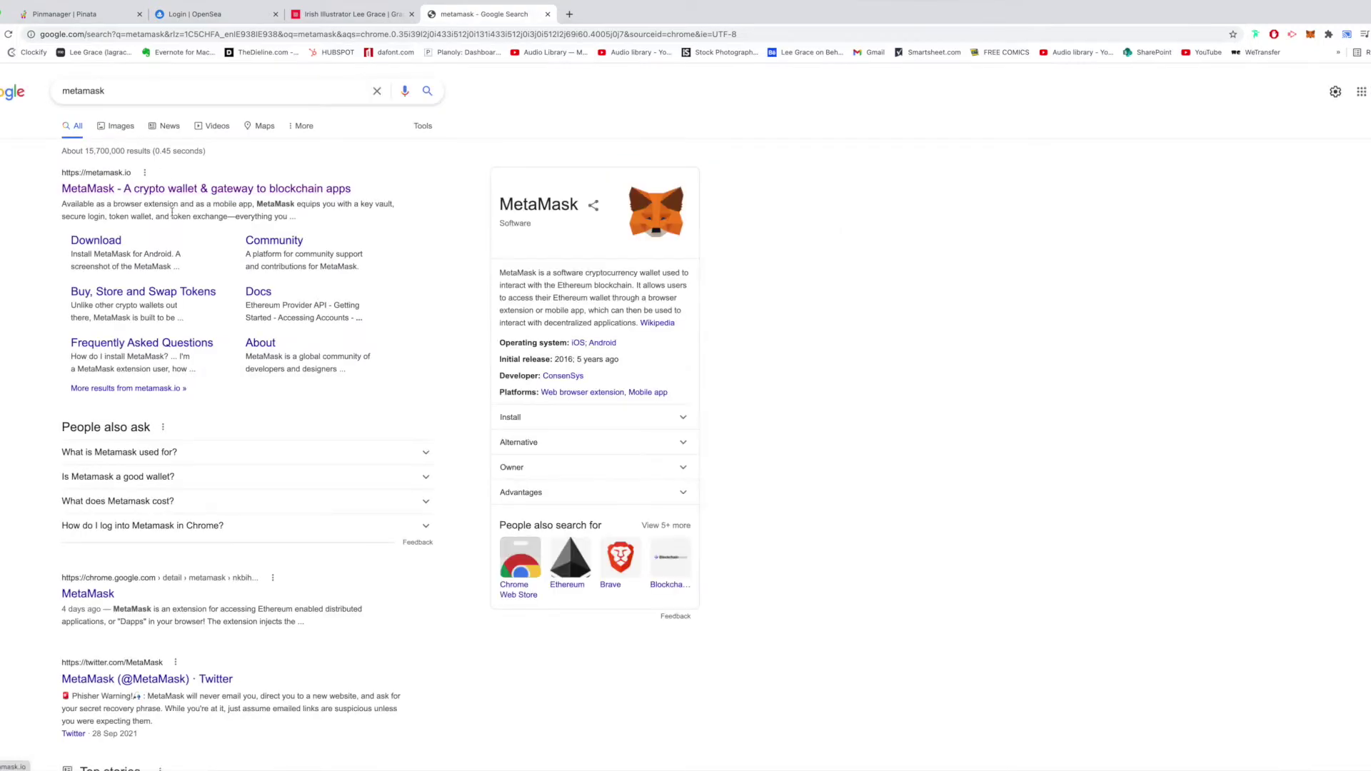
{"action": "left_click", "coordinate": [165, 189]}
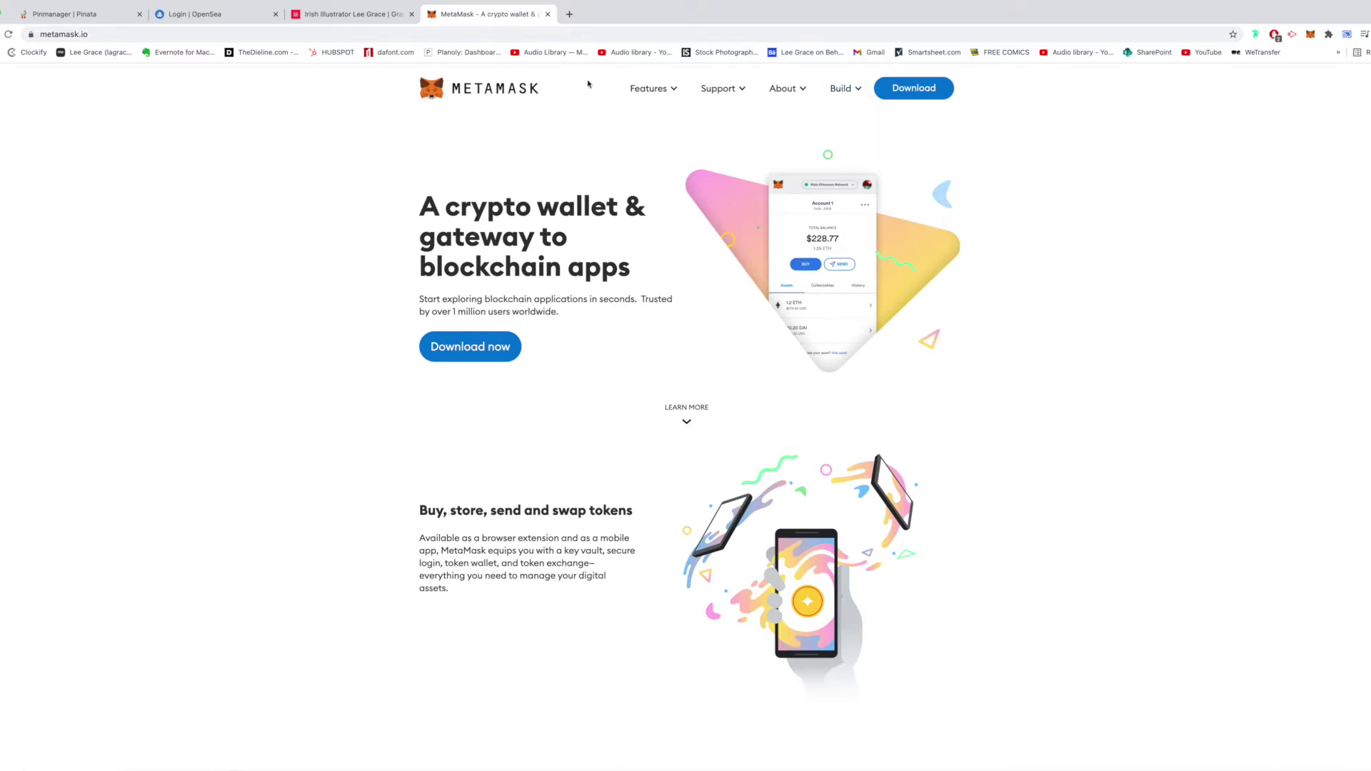
{"action": "left_click", "coordinate": [547, 14]}
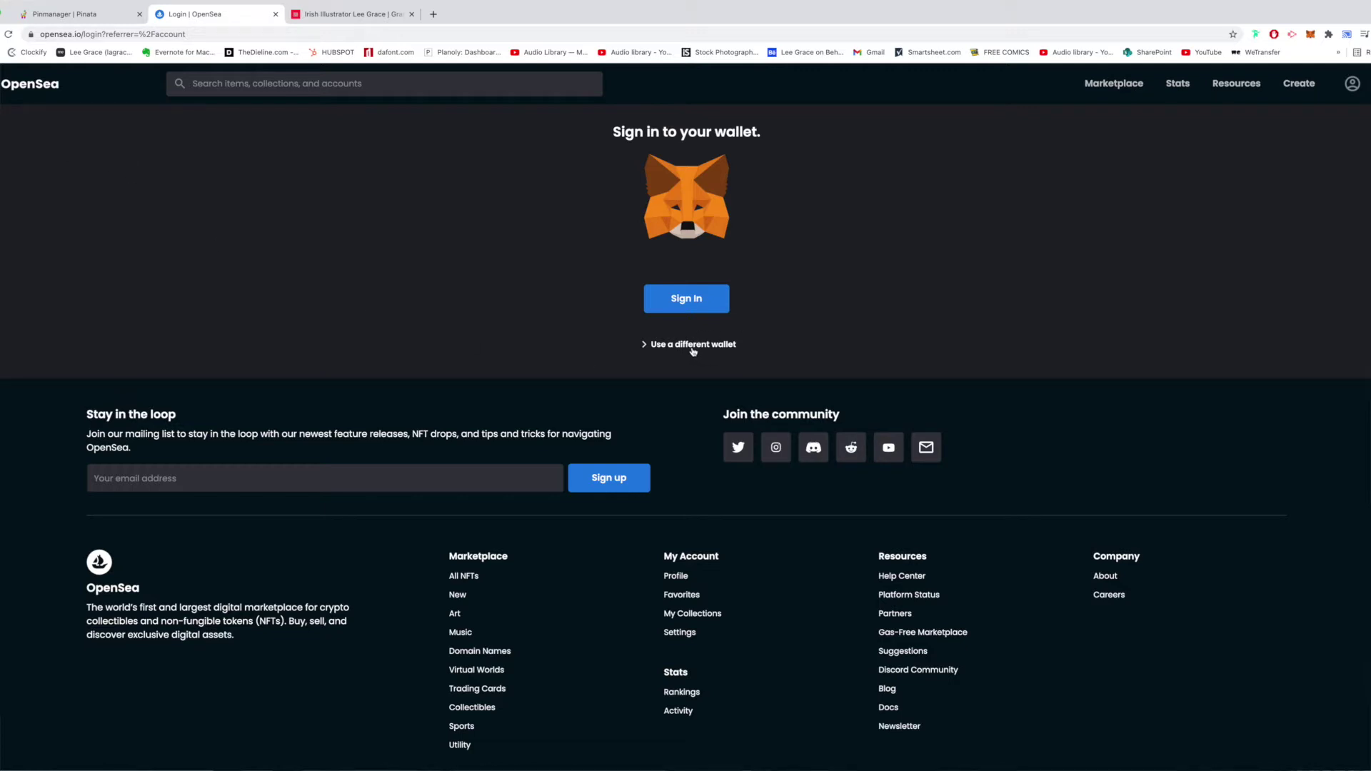
Step: Sign in to OpenSea with the MetaMask wallet and look over the collected items on the profile page
{"action": "left_click", "coordinate": [704, 303]}
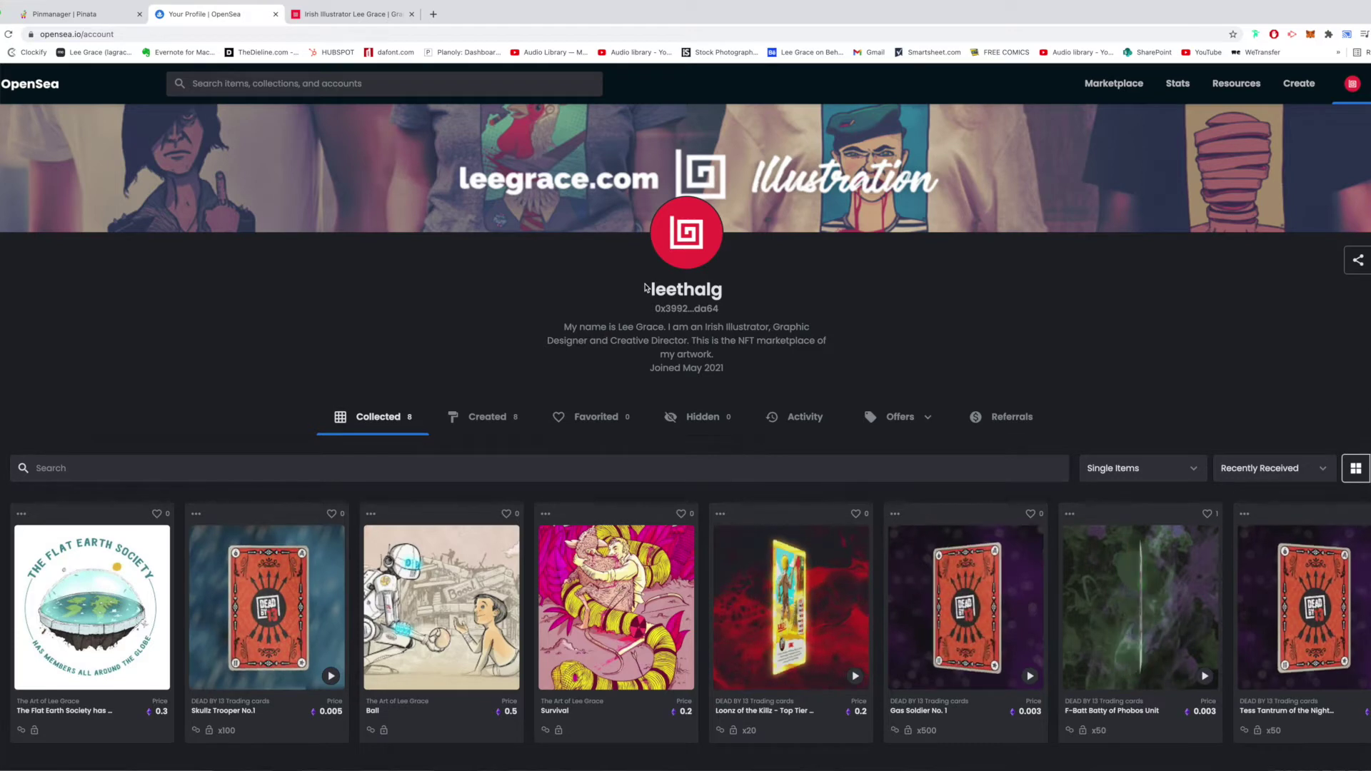
{"action": "mouse_move", "coordinate": [672, 269]}
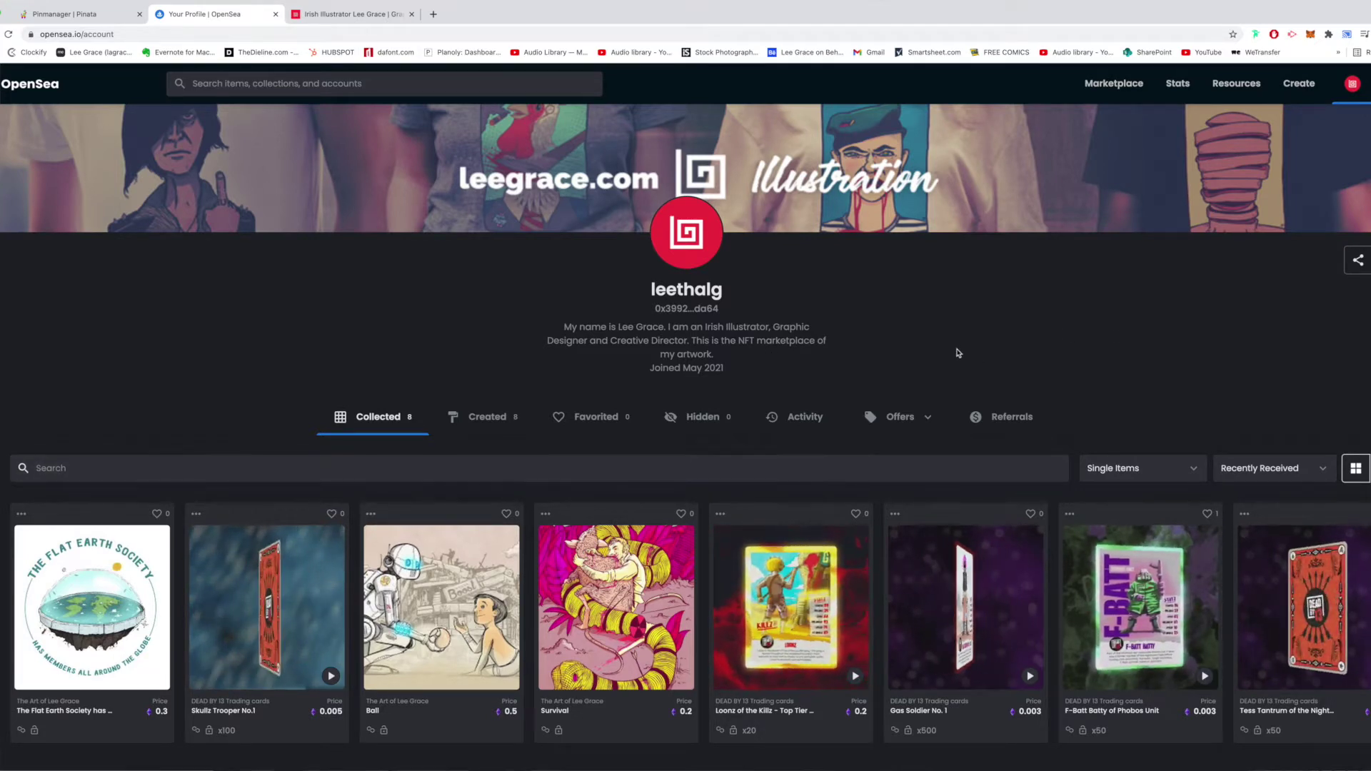
{"action": "scroll", "coordinate": [961, 355], "scroll_direction": "down", "scroll_amount": 1}
{"action": "scroll", "coordinate": [961, 354], "scroll_direction": "down", "scroll_amount": 3}
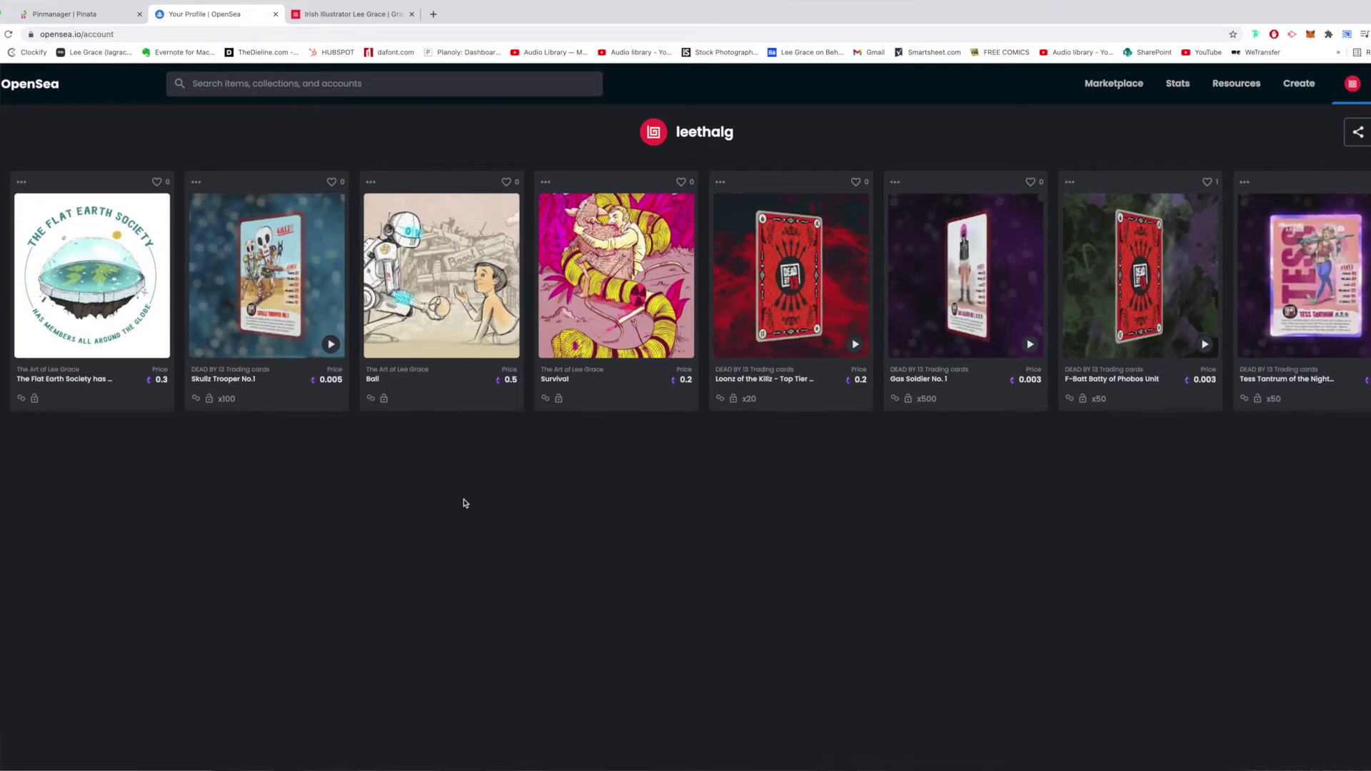
{"action": "scroll", "coordinate": [456, 503], "scroll_direction": "up", "scroll_amount": 1}
{"action": "scroll", "coordinate": [1262, 579], "scroll_direction": "up", "scroll_amount": 4}
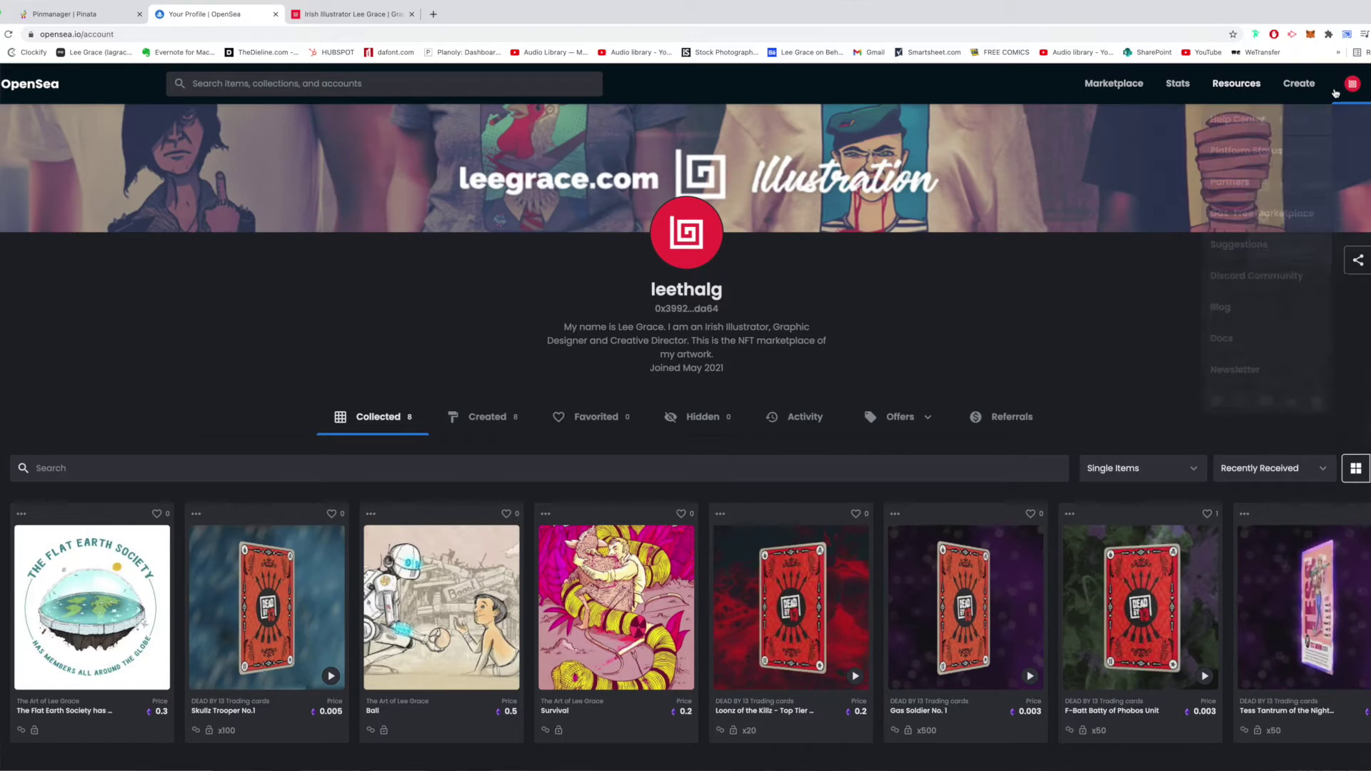
Step: Open the DEAD BY 13 Trading cards collection from My Collections and look through its cards
{"action": "mouse_move", "coordinate": [1347, 91]}
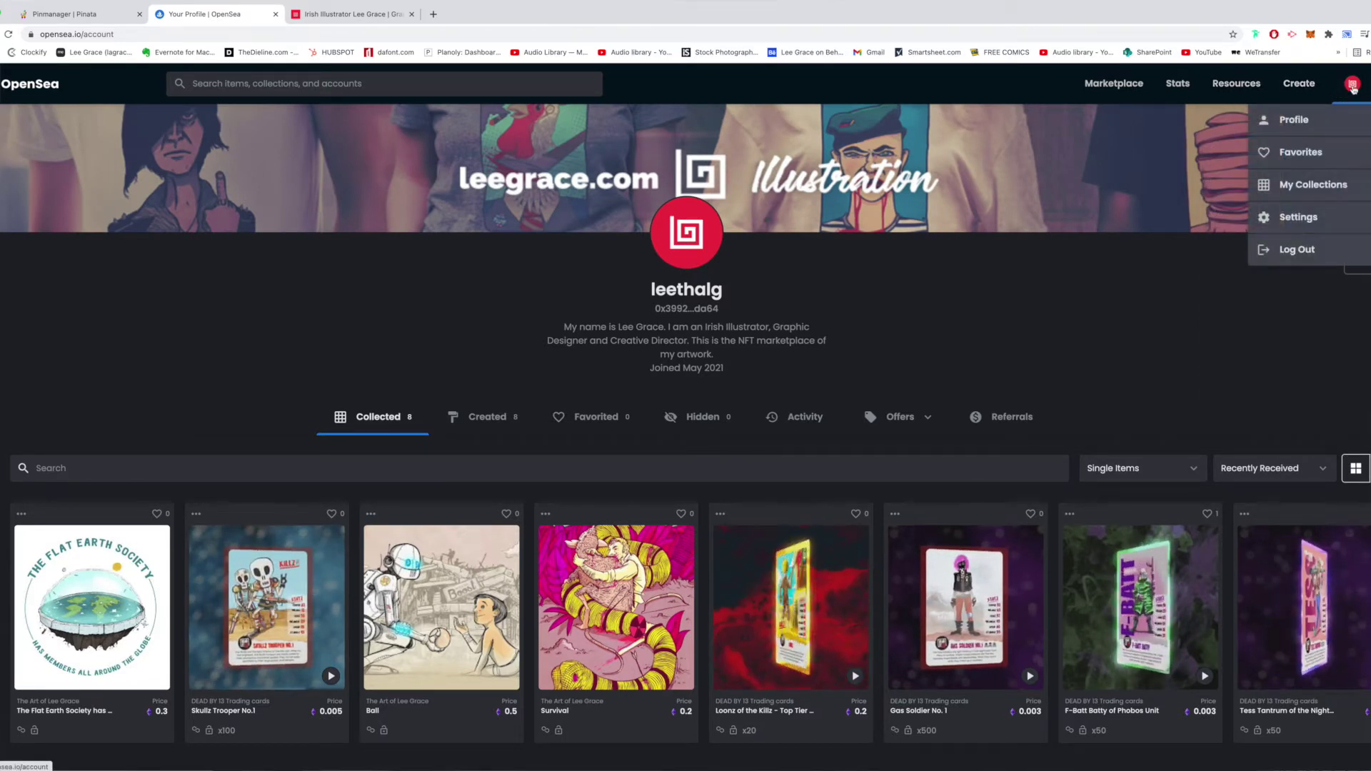
{"action": "left_click", "coordinate": [1312, 185]}
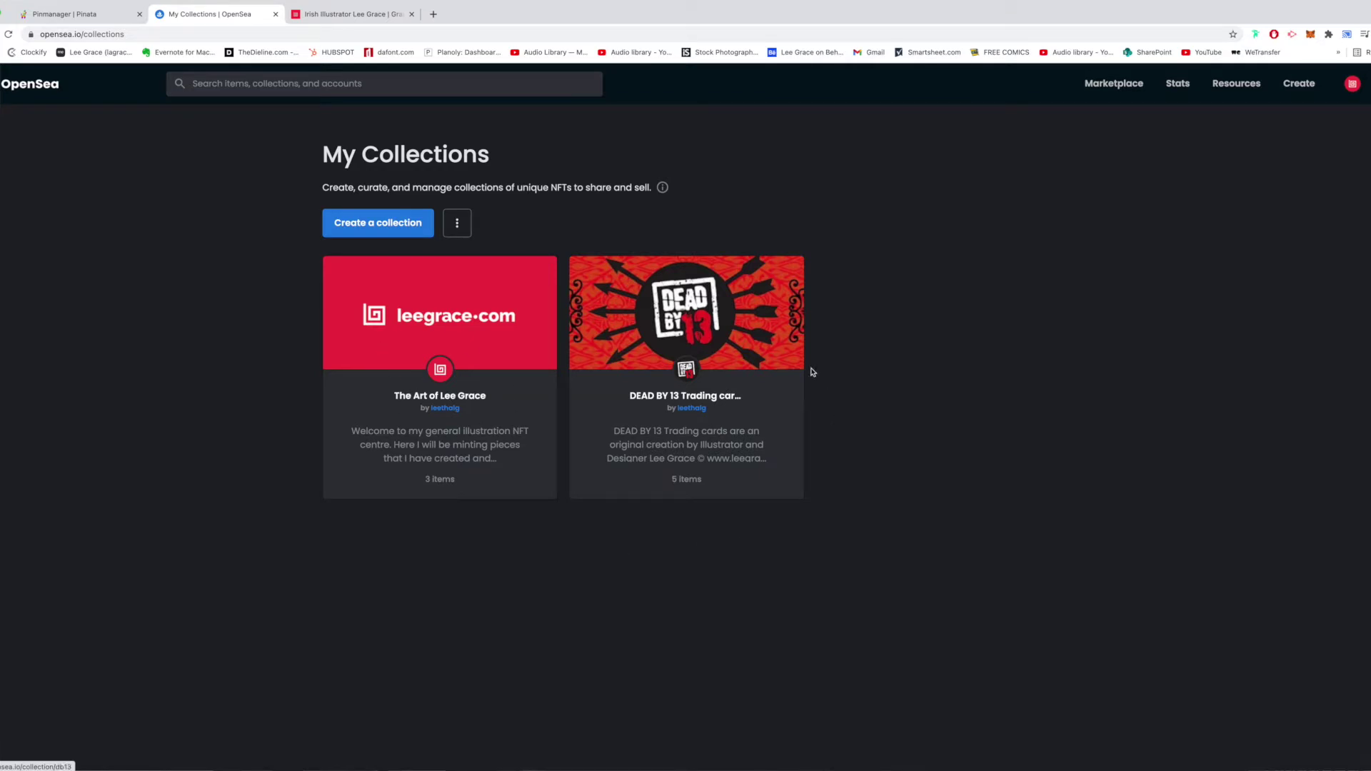
{"action": "left_click", "coordinate": [704, 329]}
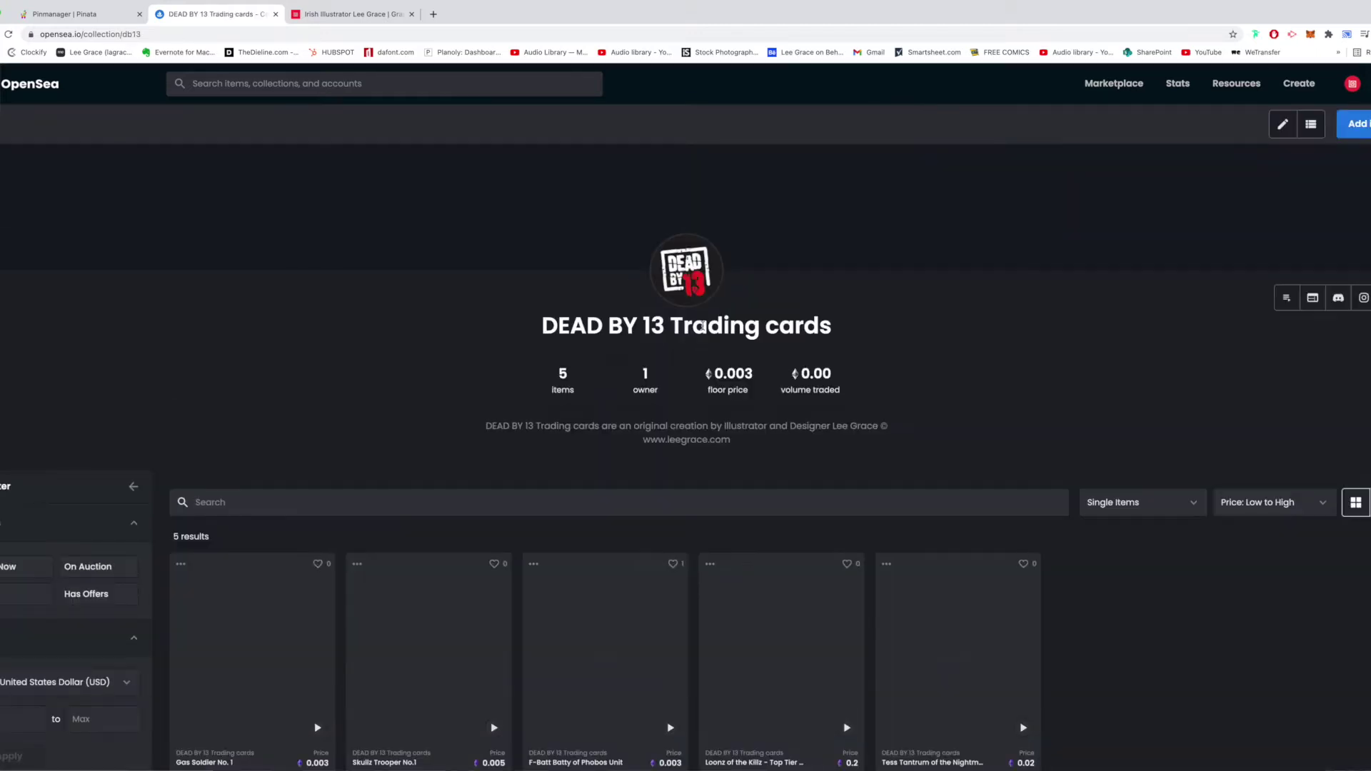
{"action": "scroll", "coordinate": [703, 326], "scroll_direction": "down", "scroll_amount": 1}
{"action": "scroll", "coordinate": [636, 258], "scroll_direction": "up", "scroll_amount": 1}
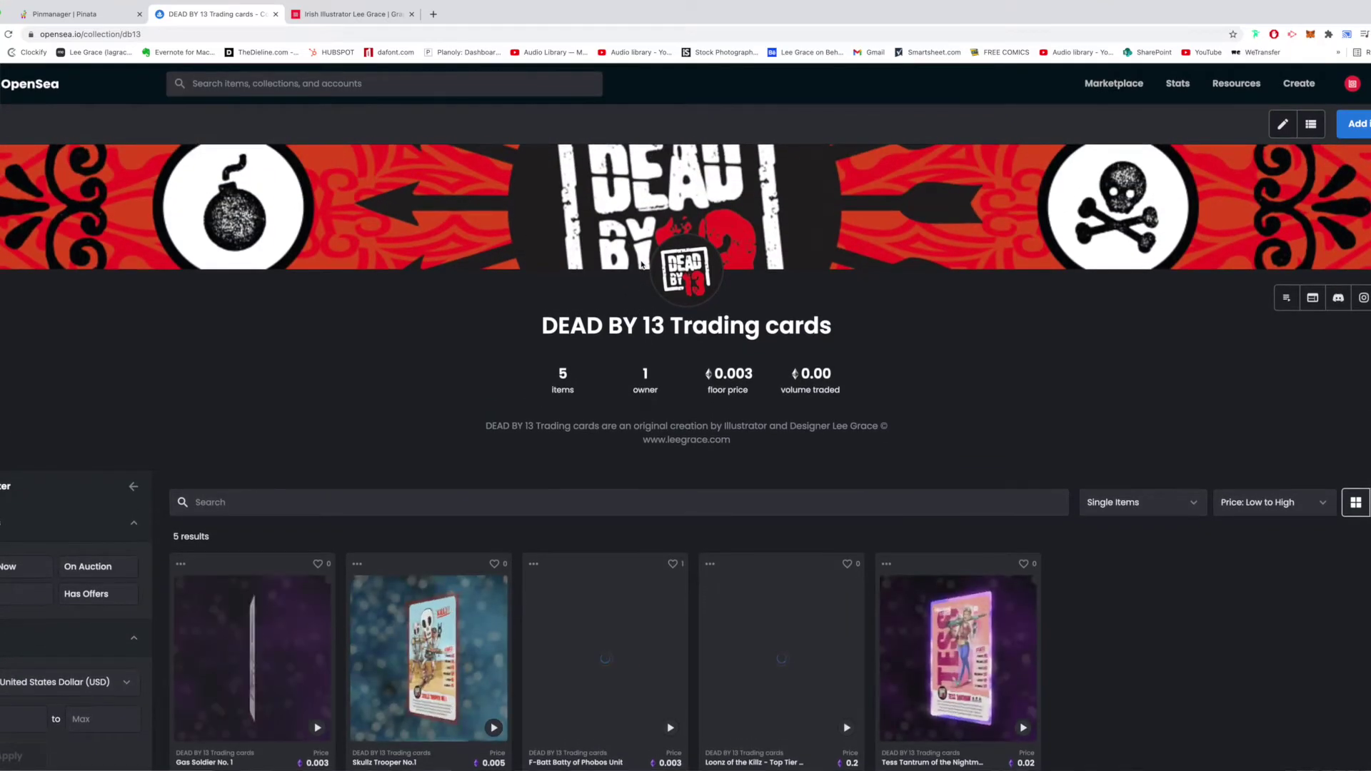
{"action": "scroll", "coordinate": [639, 248], "scroll_direction": "down", "scroll_amount": 3}
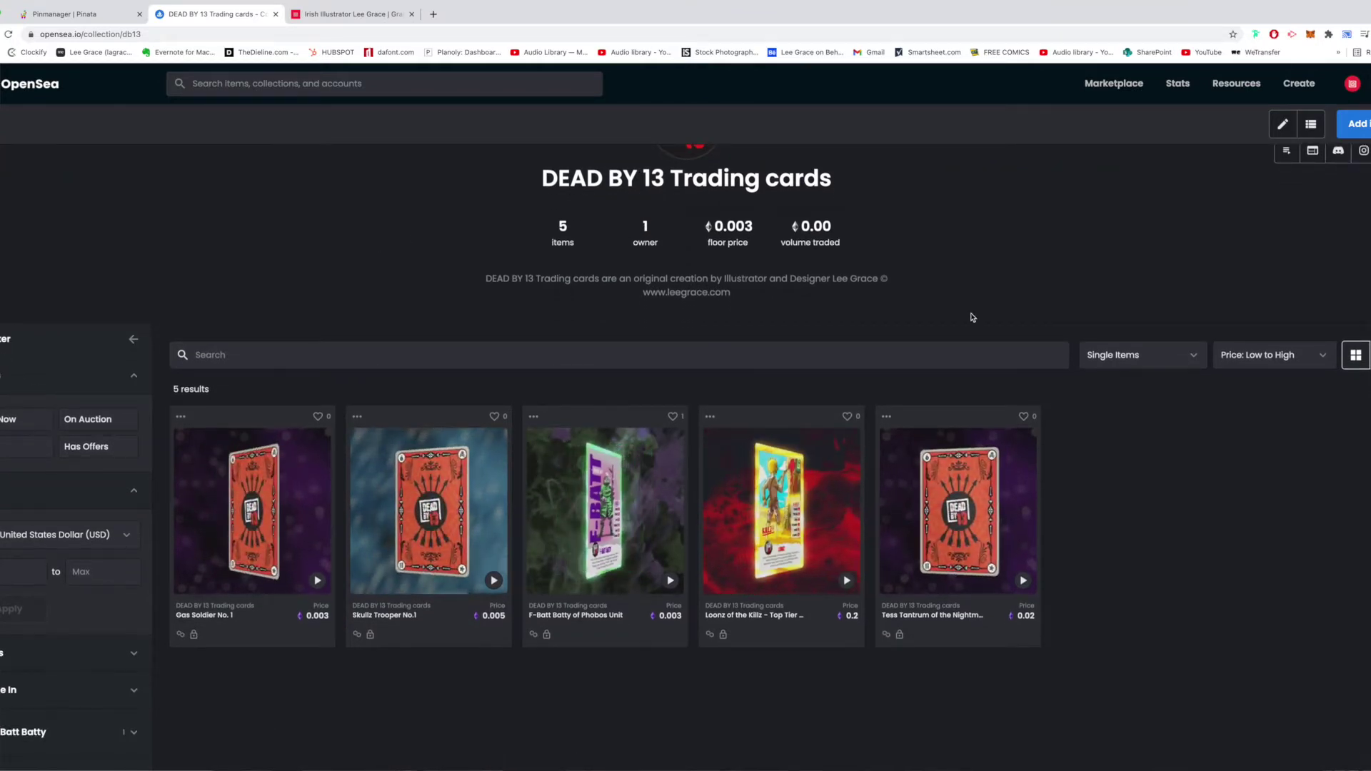
{"action": "scroll", "coordinate": [1232, 453], "scroll_direction": "down", "scroll_amount": 1}
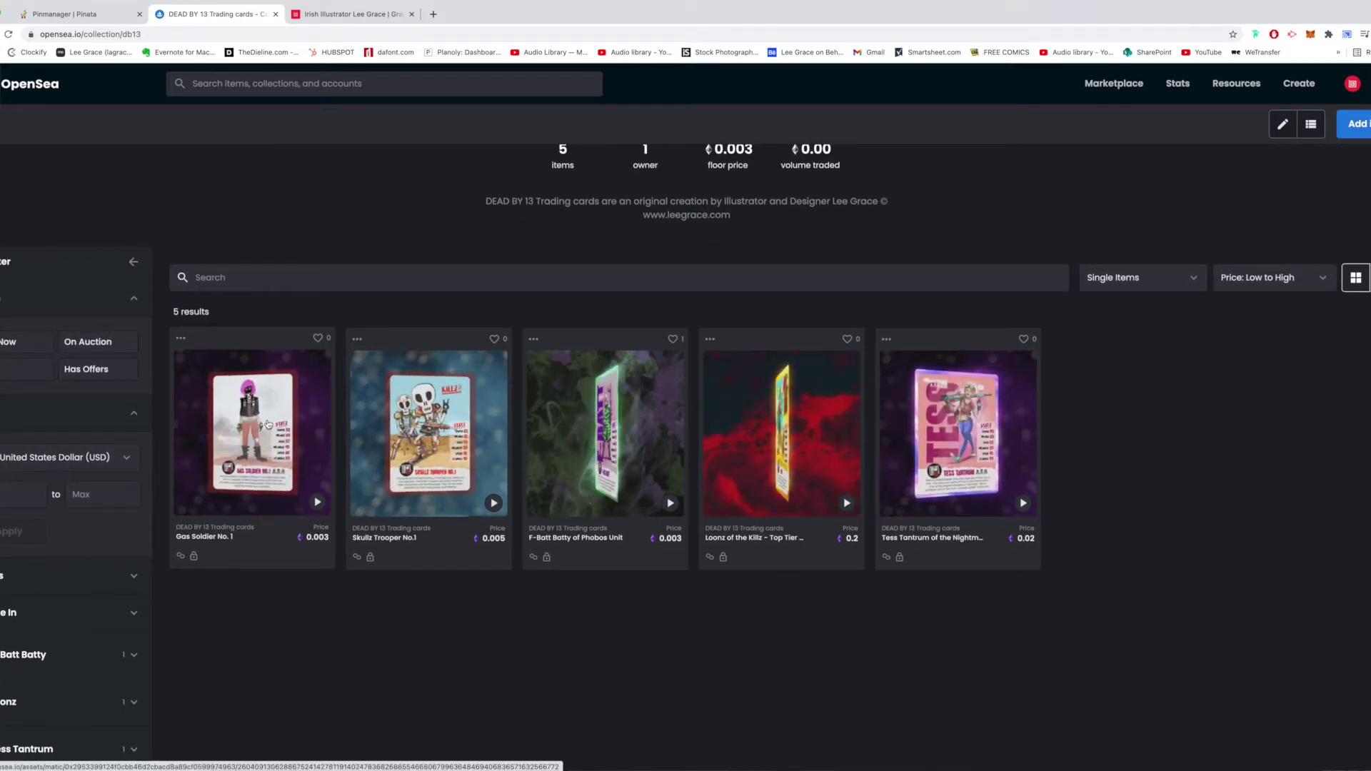
Step: Open the Gas Soldier No. 1 card and examine its sale details, description, listings, offers and trading history
{"action": "left_click", "coordinate": [262, 422]}
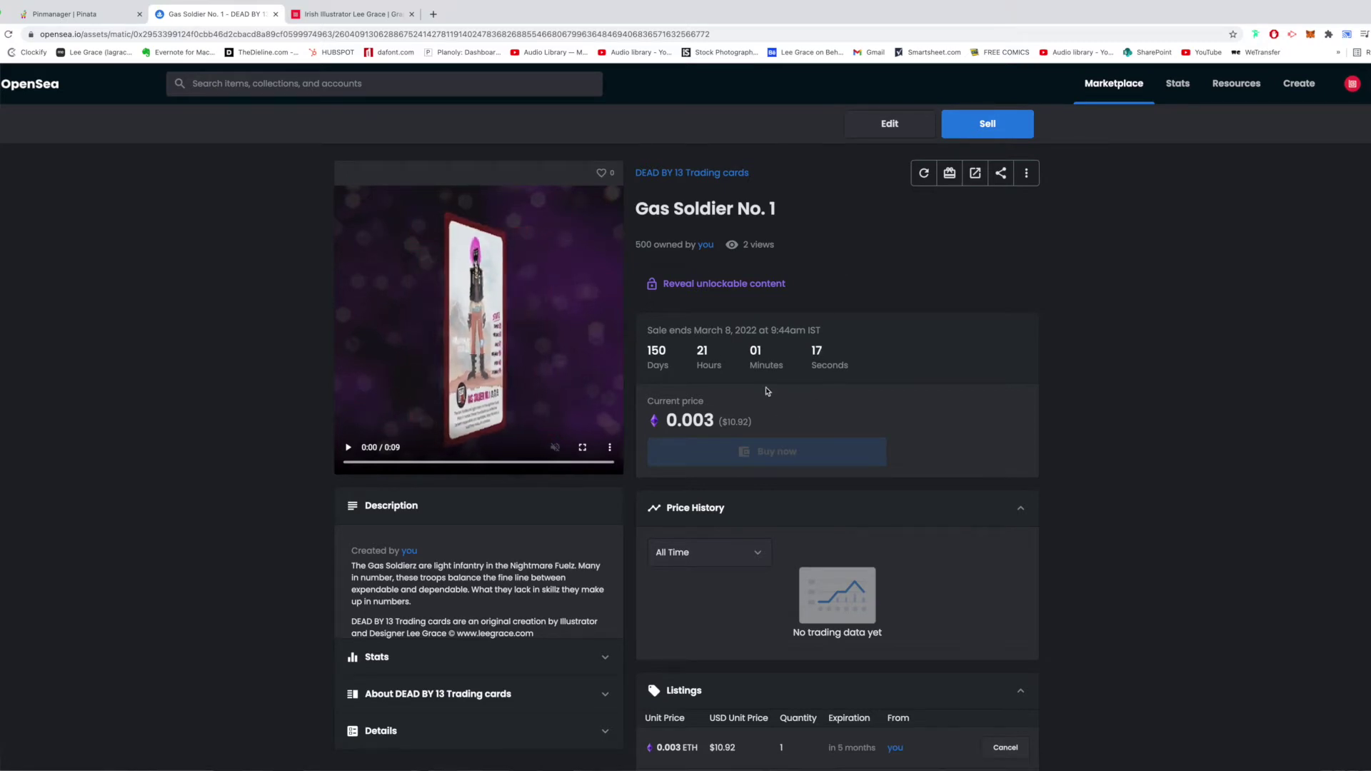
{"action": "scroll", "coordinate": [767, 389], "scroll_direction": "down", "scroll_amount": 1}
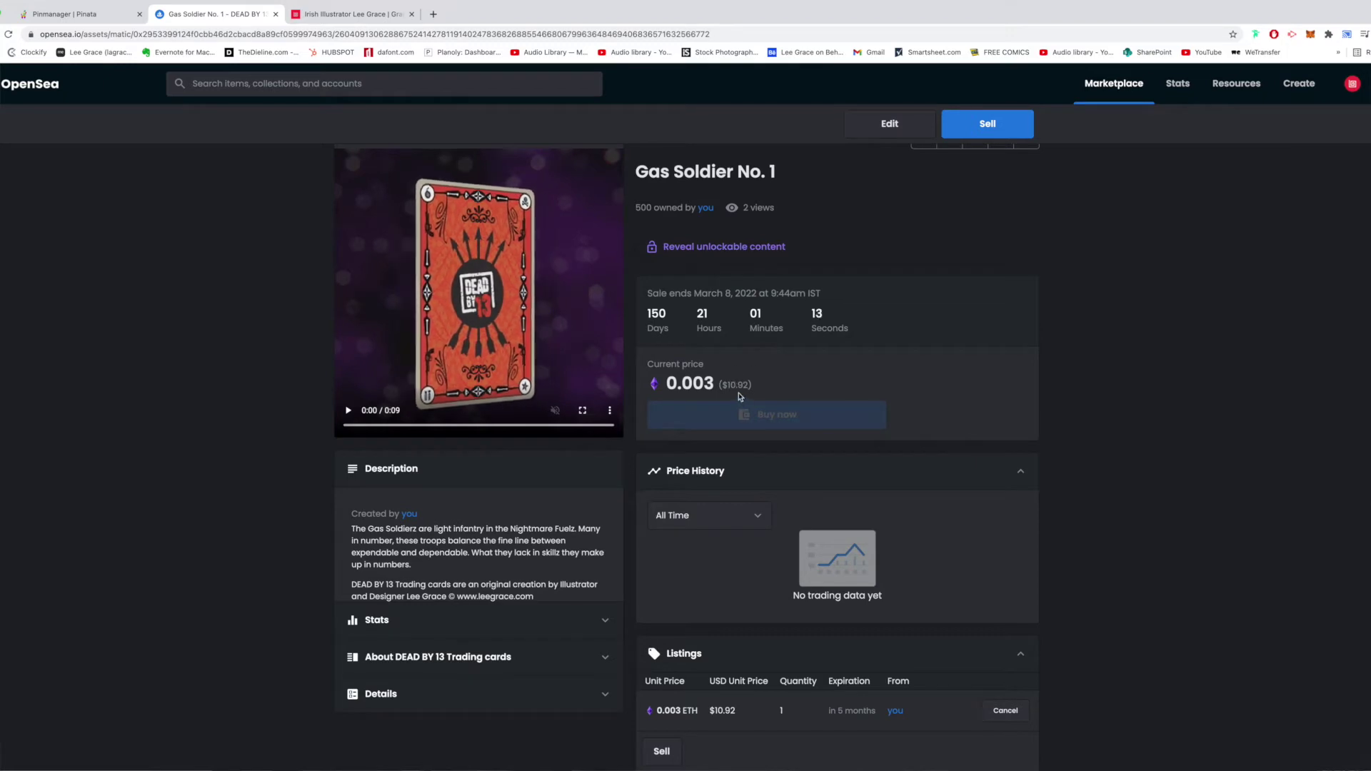
{"action": "scroll", "coordinate": [905, 344], "scroll_direction": "down", "scroll_amount": 1}
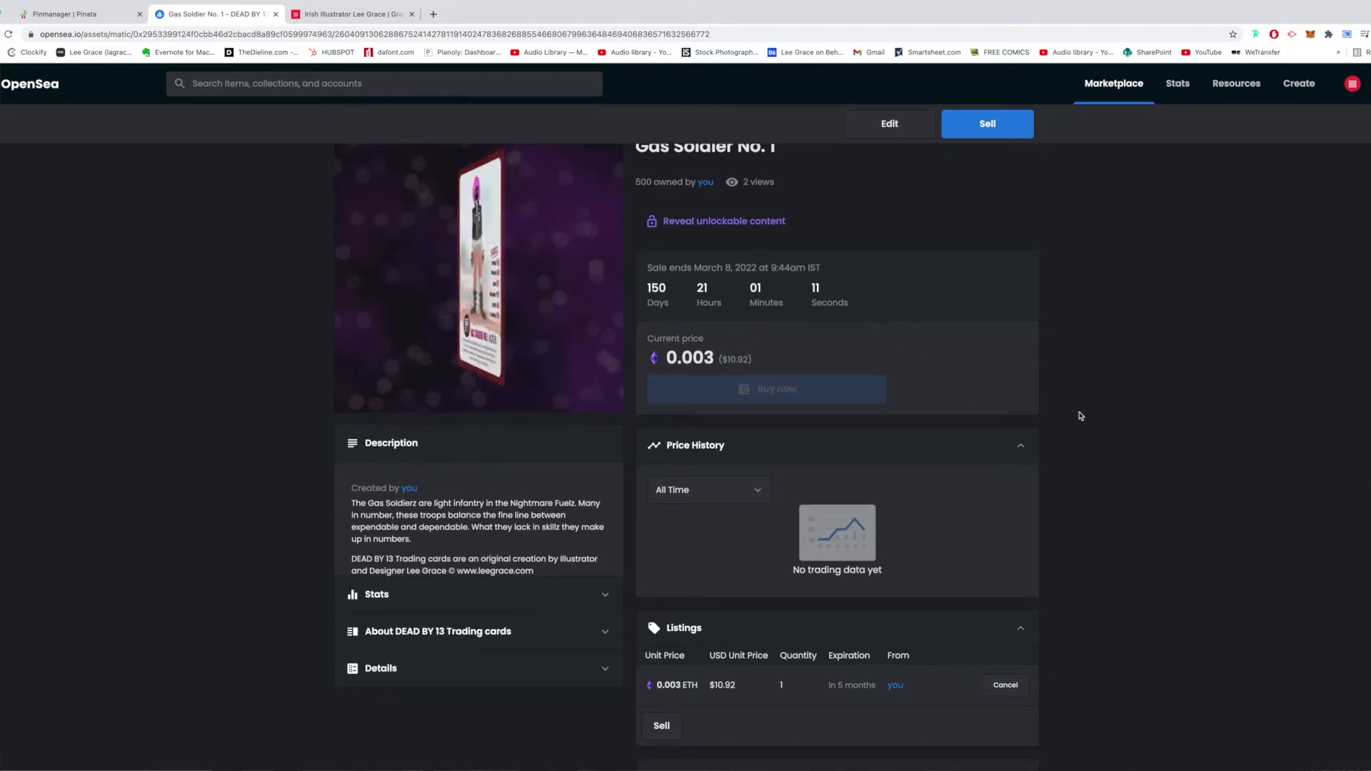
{"action": "scroll", "coordinate": [1052, 388], "scroll_direction": "up", "scroll_amount": 1}
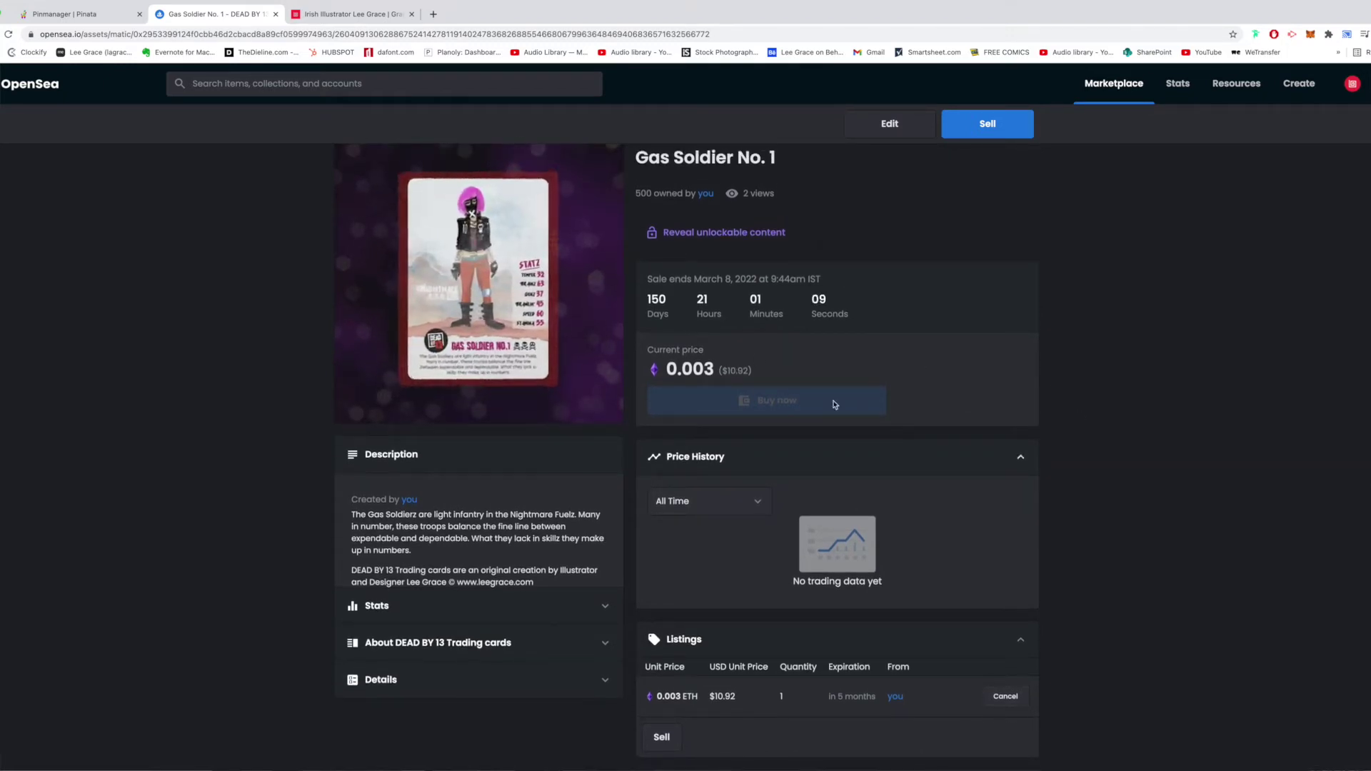
{"action": "scroll", "coordinate": [786, 326], "scroll_direction": "up", "scroll_amount": 2}
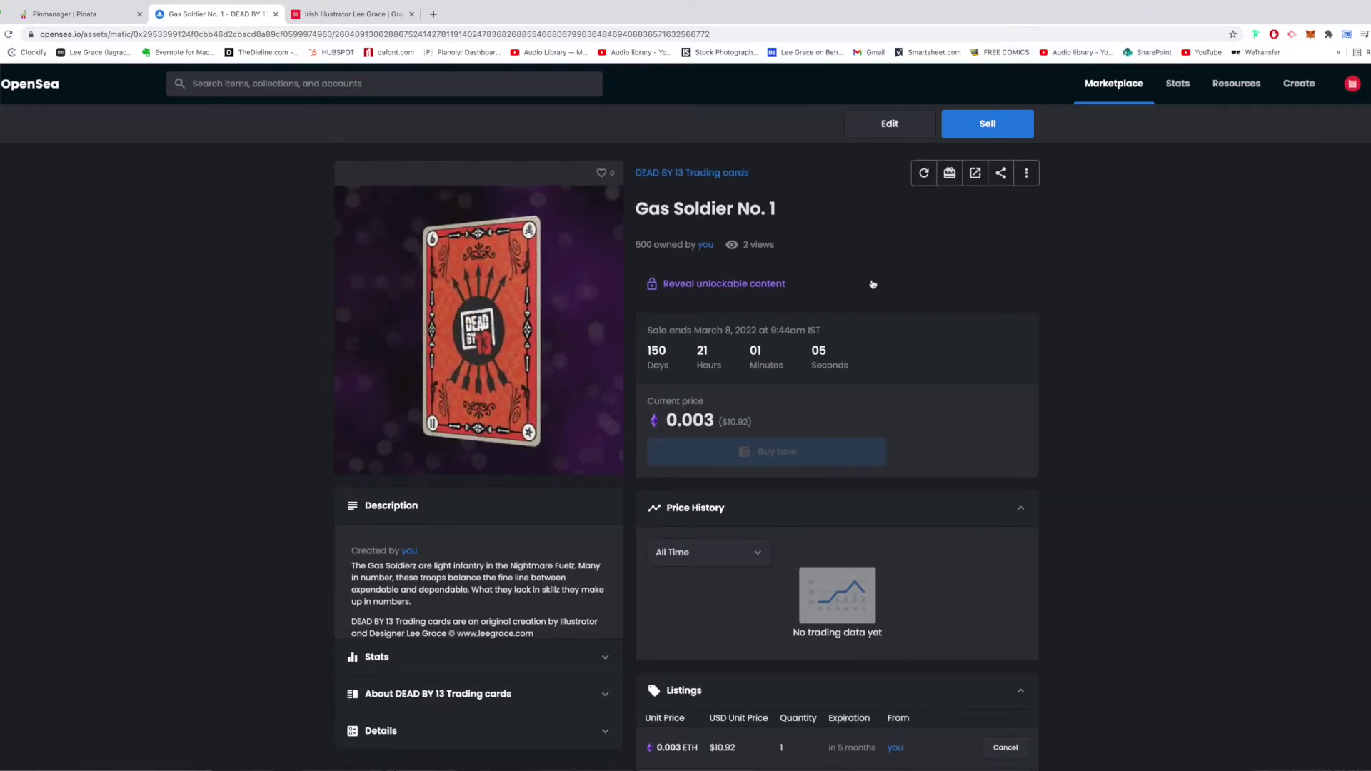
{"action": "scroll", "coordinate": [893, 331], "scroll_direction": "down", "scroll_amount": 5}
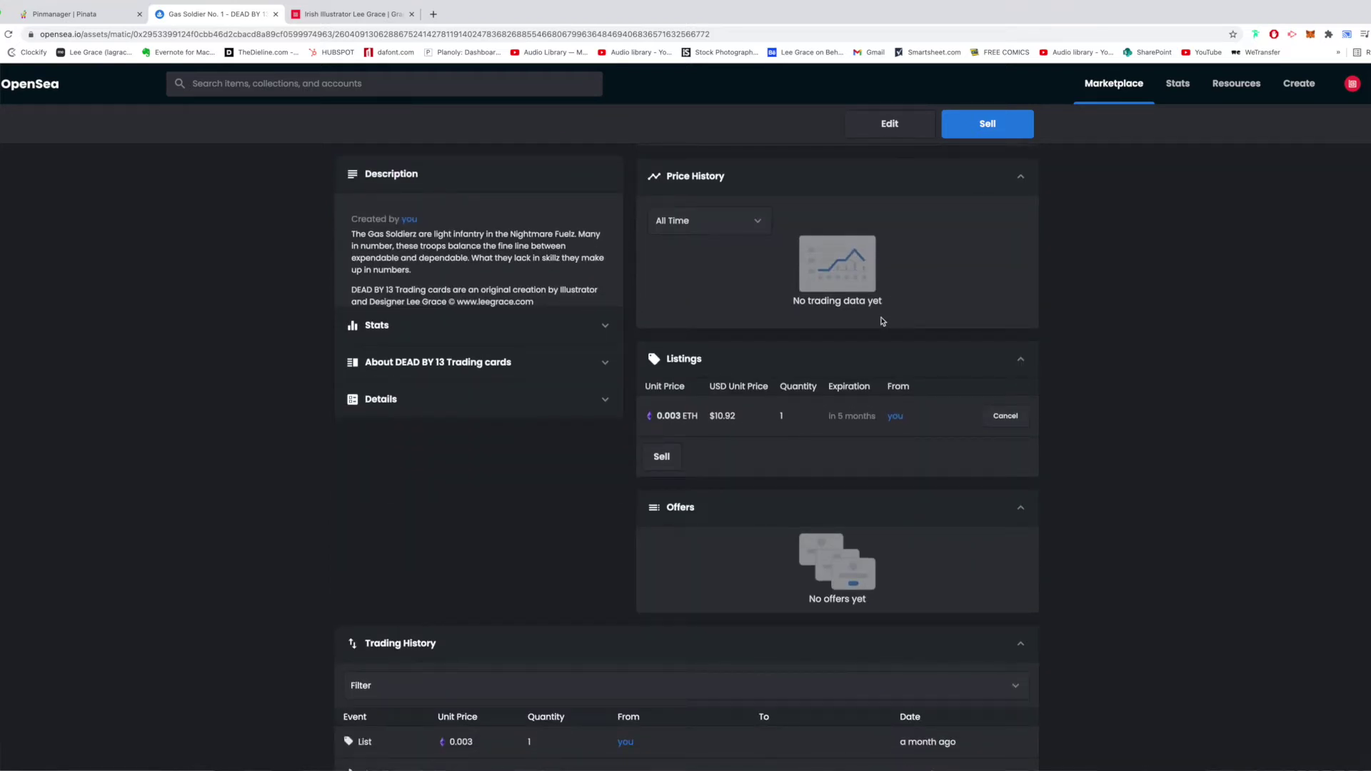
{"action": "scroll", "coordinate": [1021, 332], "scroll_direction": "down", "scroll_amount": 1}
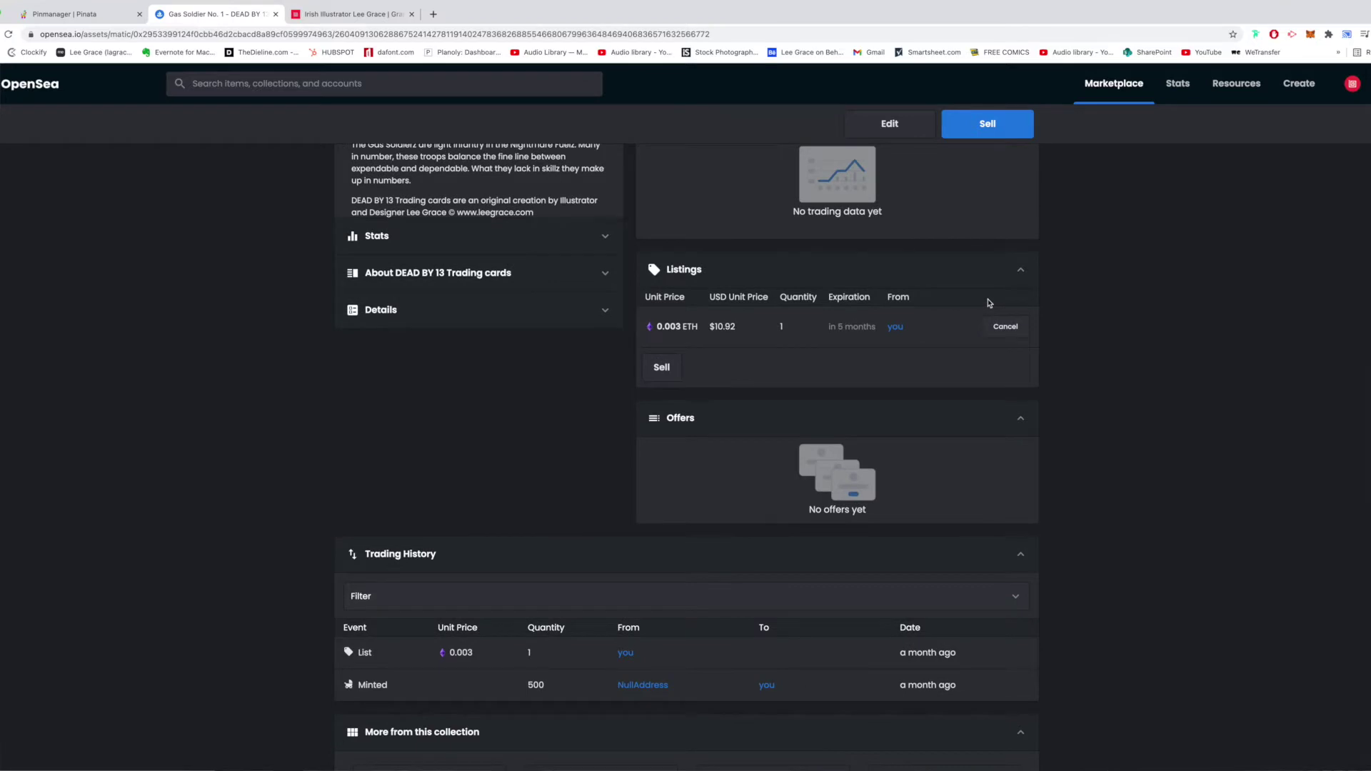
{"action": "scroll", "coordinate": [1059, 321], "scroll_direction": "up", "scroll_amount": 5}
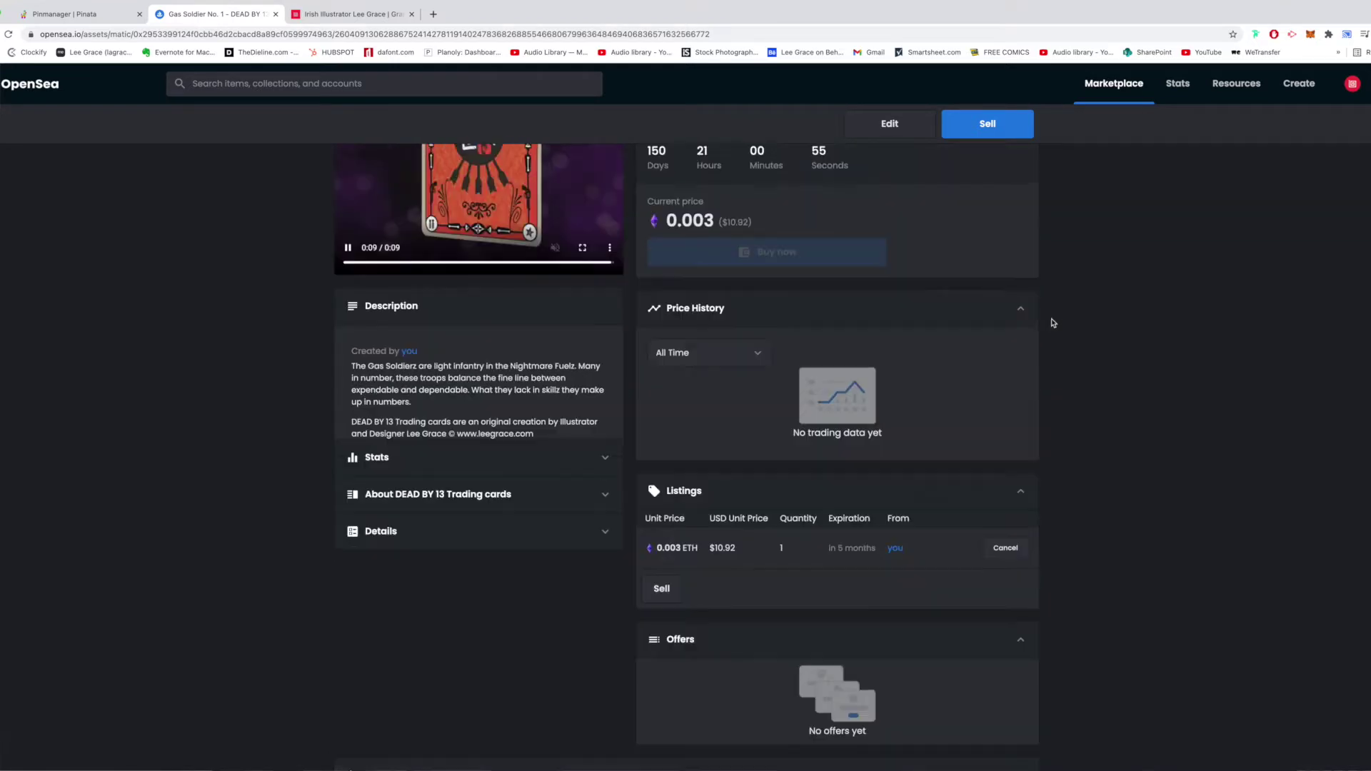
{"action": "scroll", "coordinate": [1051, 259], "scroll_direction": "up", "scroll_amount": 2}
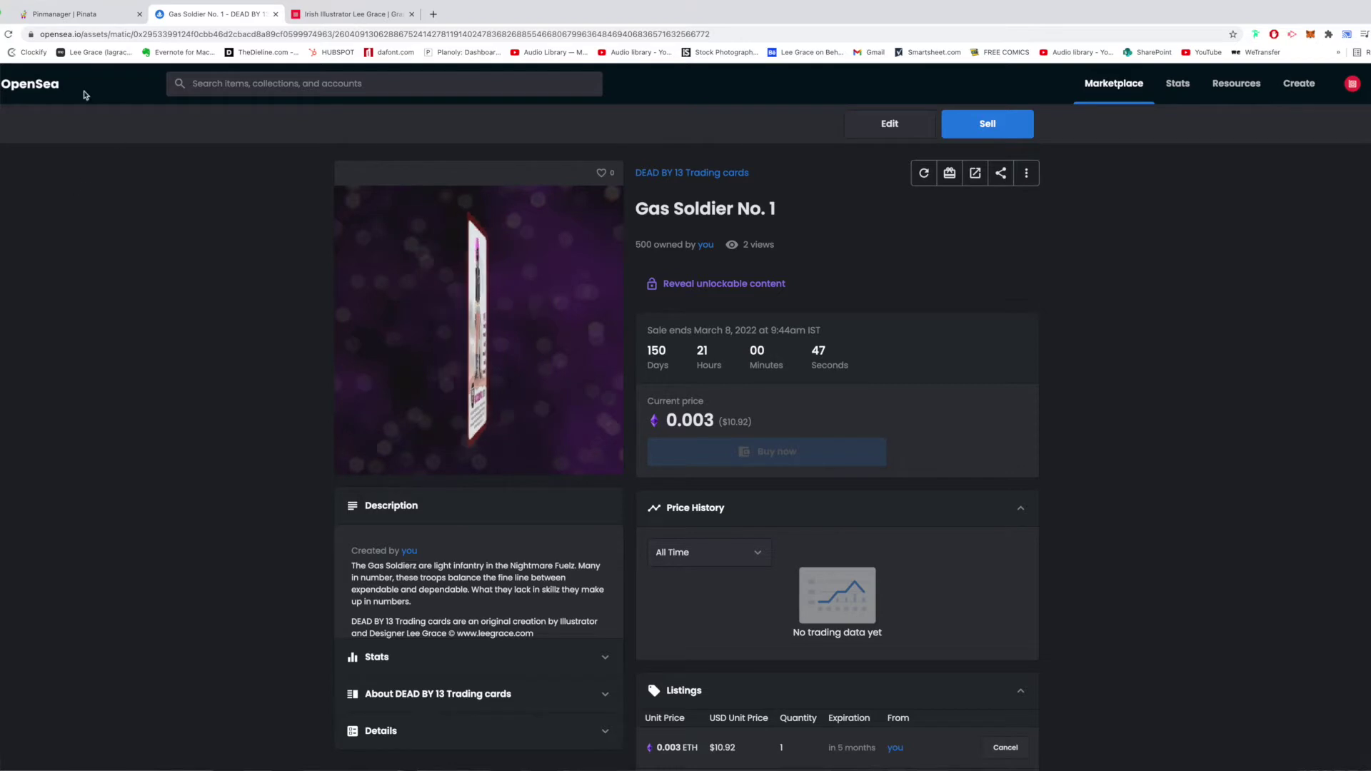
Step: Return to the collection, open the Loonz of the Killz - Top Tier Card, and examine its price, video, listings and trading history
{"action": "key", "text": "alt+Left"}
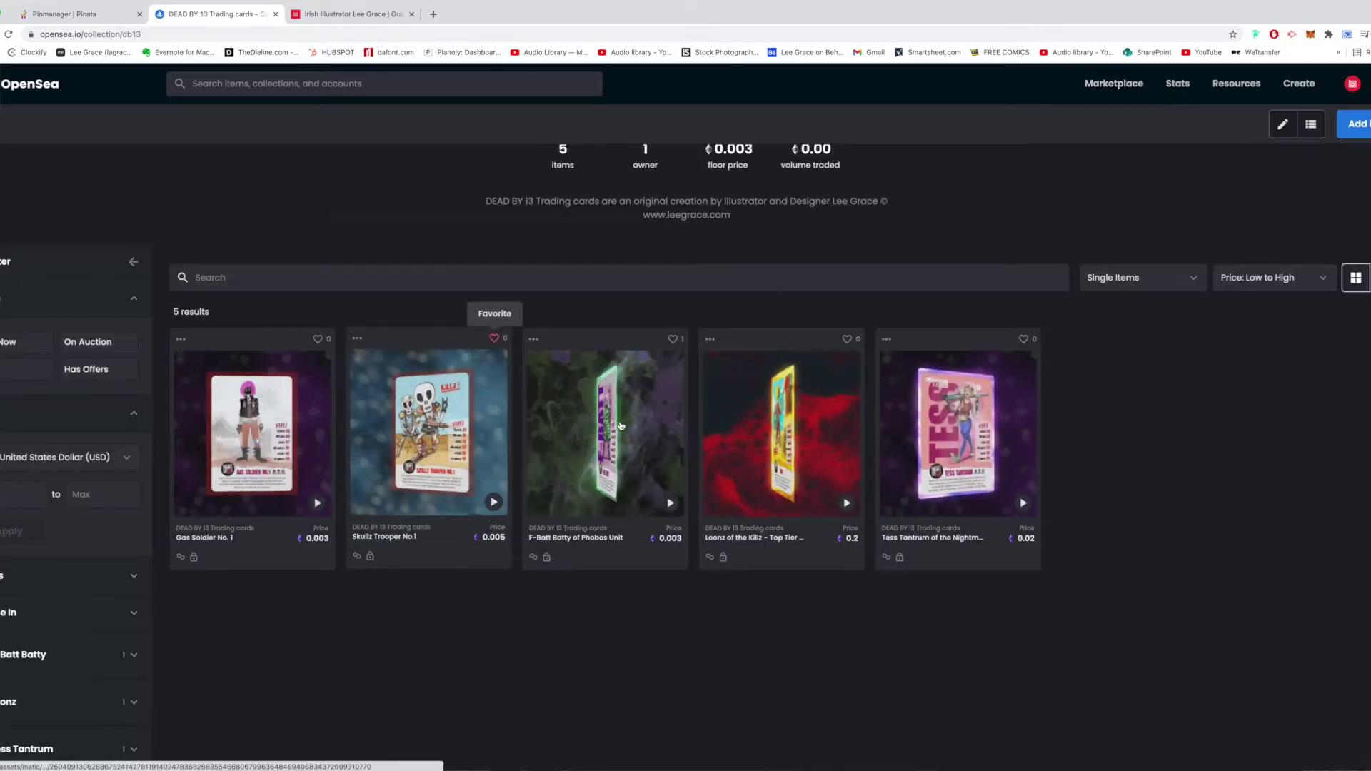
{"action": "left_click", "coordinate": [797, 465]}
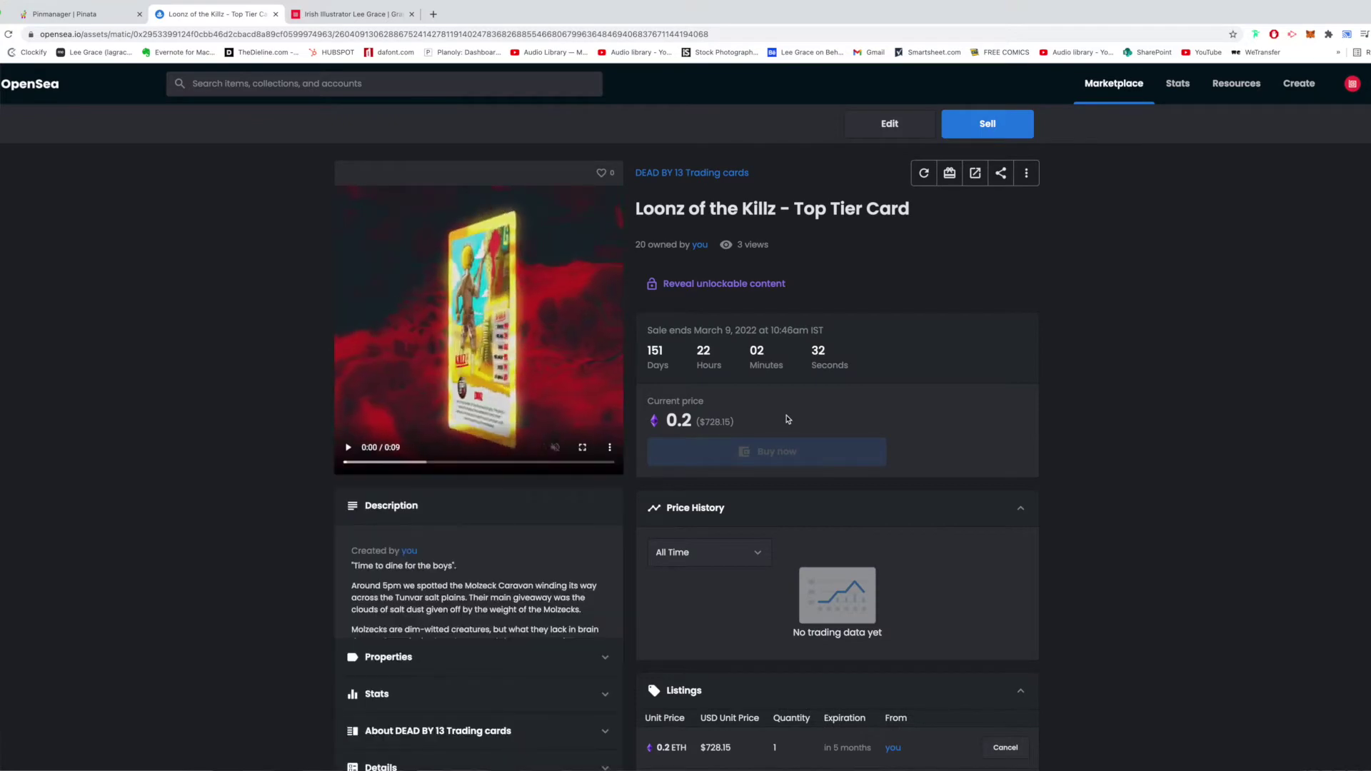
{"action": "scroll", "coordinate": [798, 474], "scroll_direction": "up", "scroll_amount": 2}
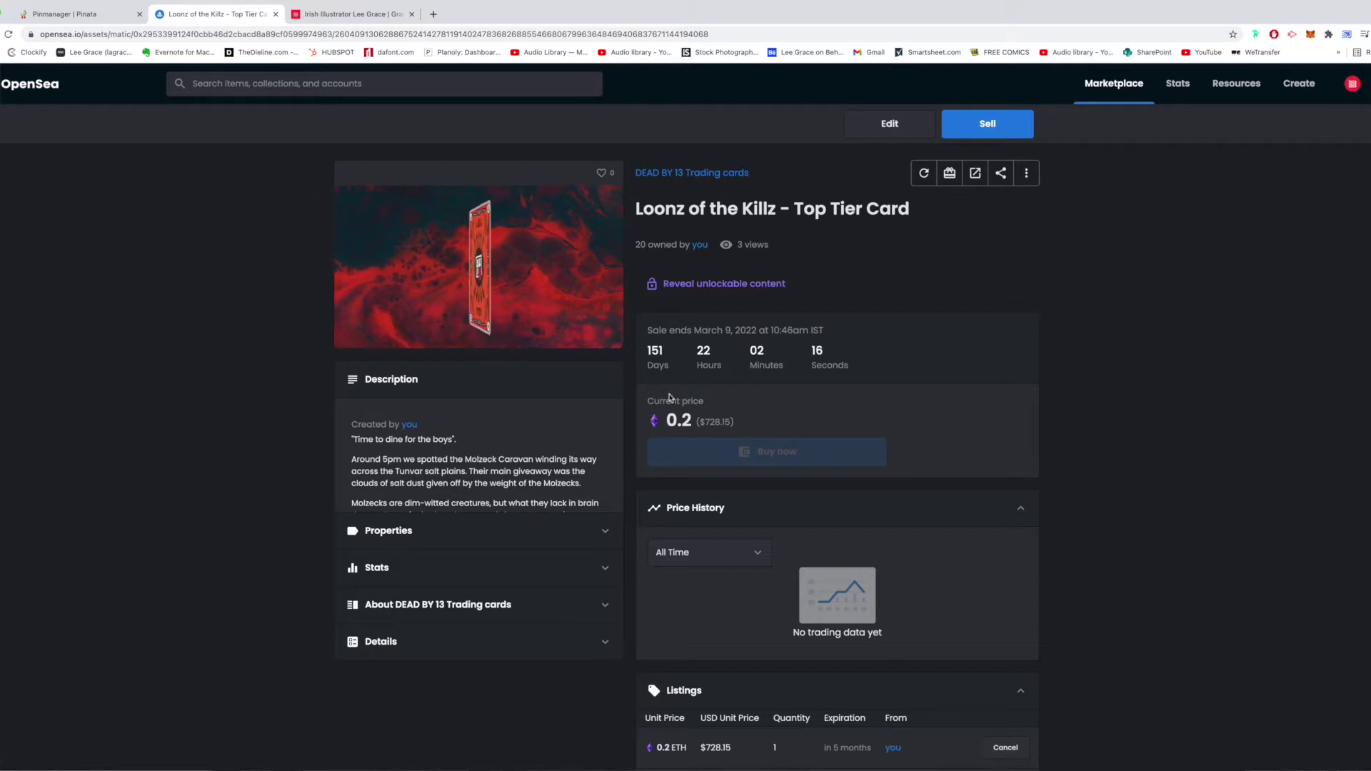
{"action": "mouse_move", "coordinate": [551, 322]}
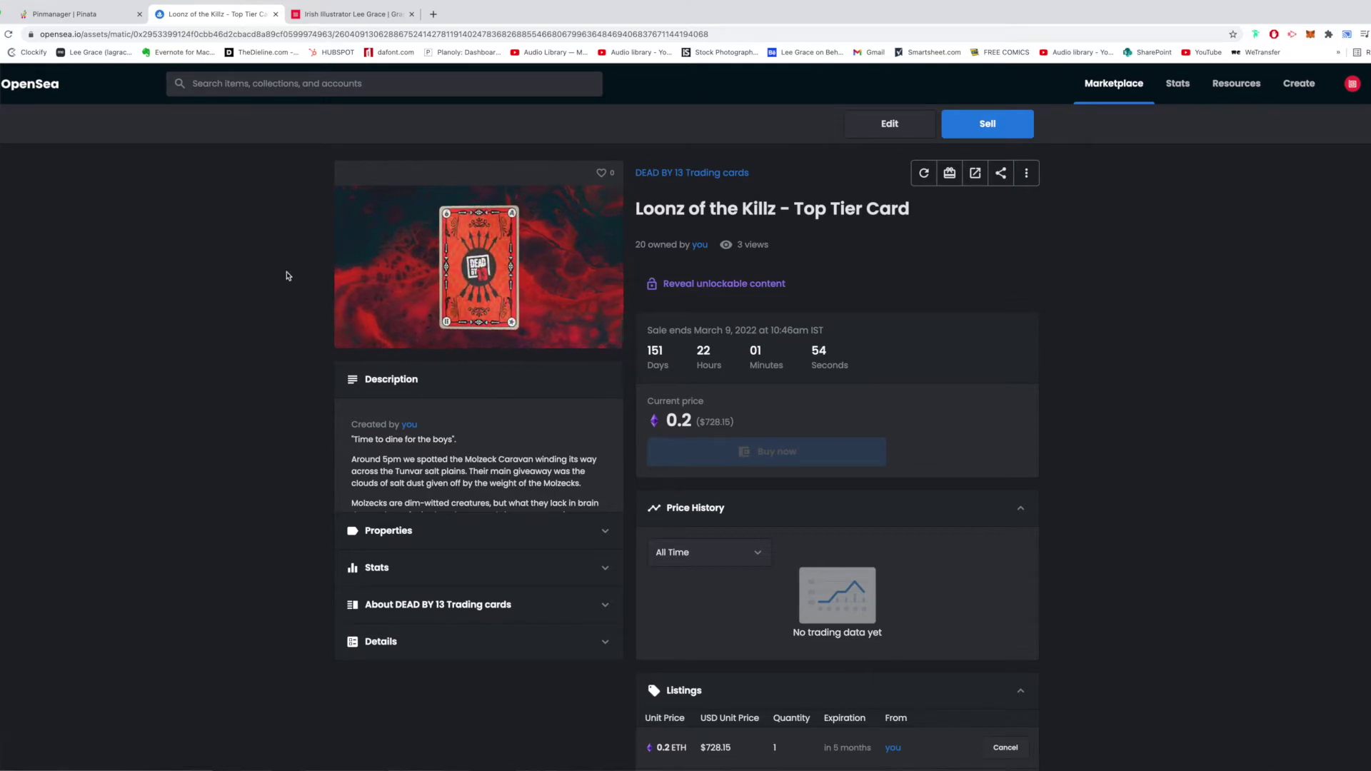
{"action": "mouse_move", "coordinate": [360, 329]}
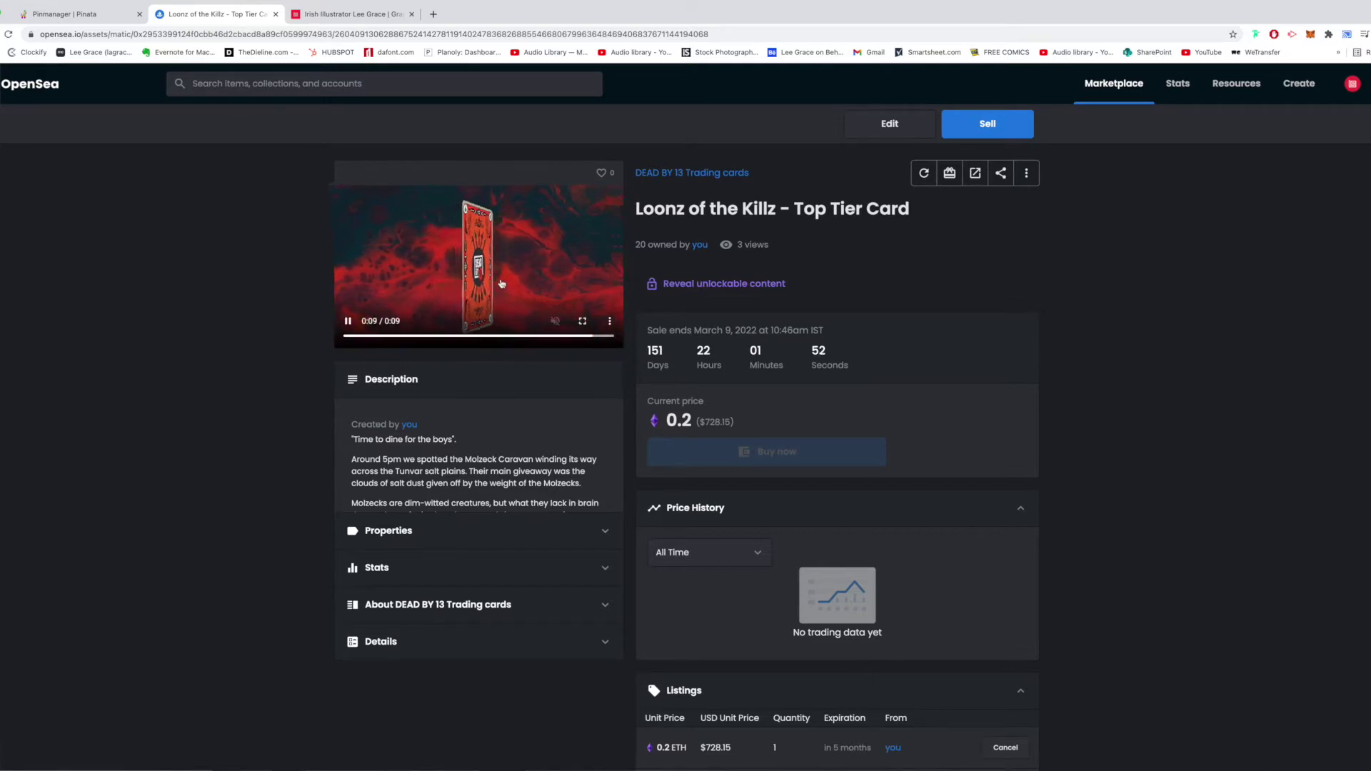
{"action": "scroll", "coordinate": [664, 262], "scroll_direction": "down", "scroll_amount": 5}
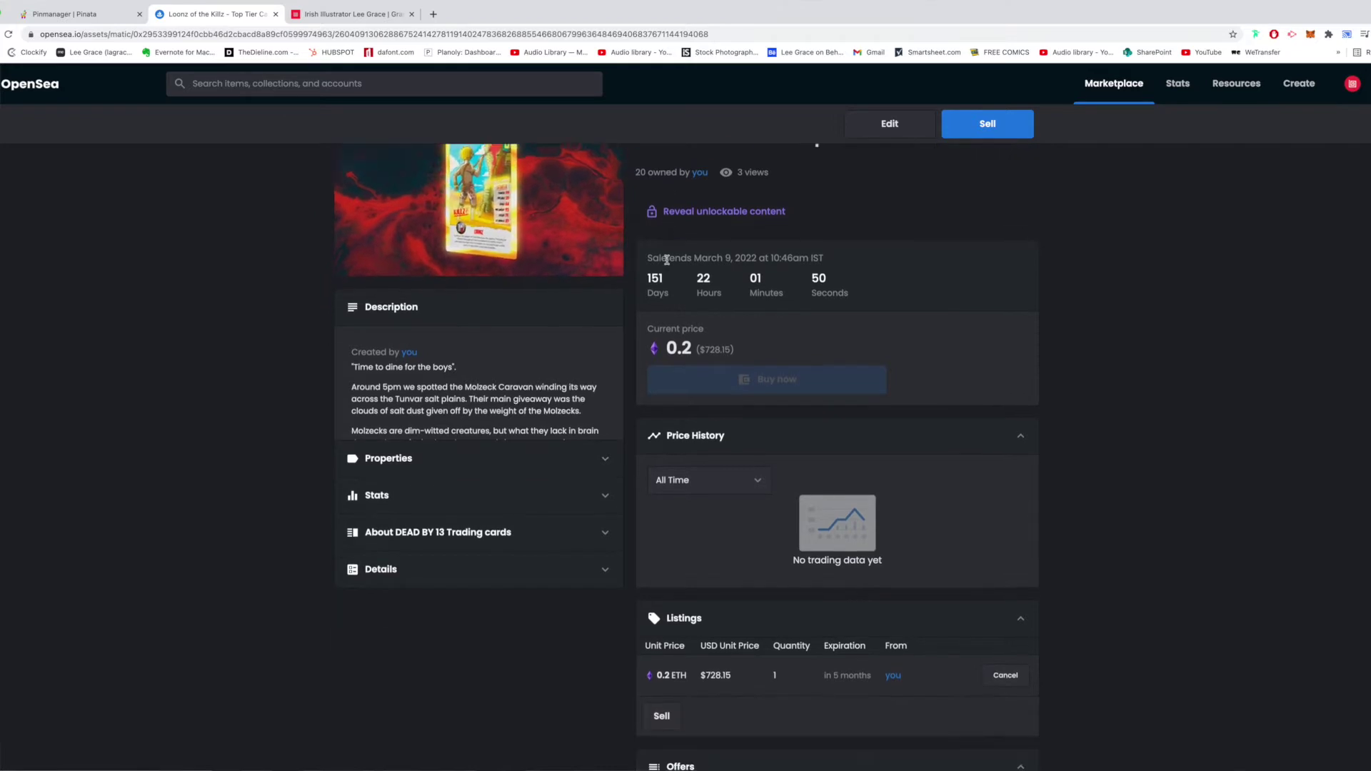
{"action": "scroll", "coordinate": [664, 262], "scroll_direction": "up", "scroll_amount": 5}
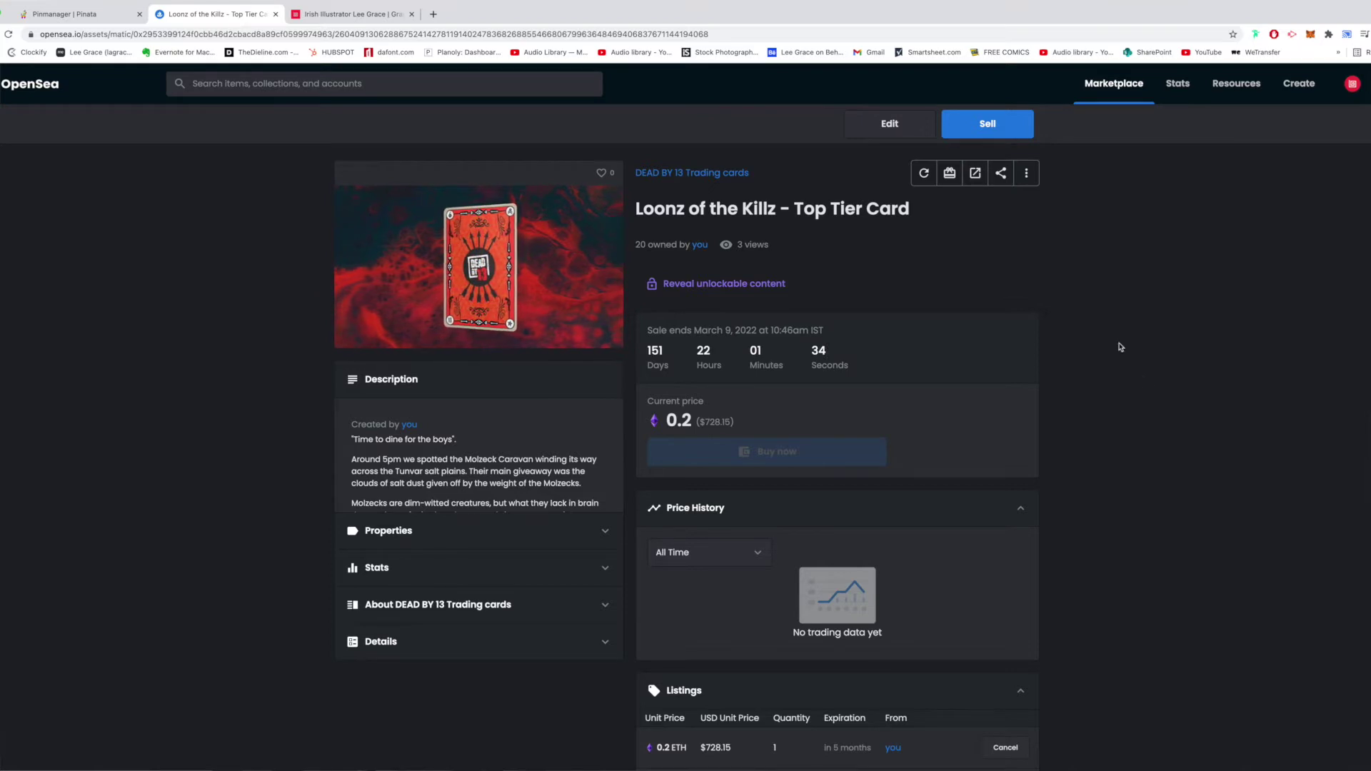
{"action": "scroll", "coordinate": [1109, 346], "scroll_direction": "down", "scroll_amount": 3}
{"action": "scroll", "coordinate": [1059, 389], "scroll_direction": "down", "scroll_amount": 8}
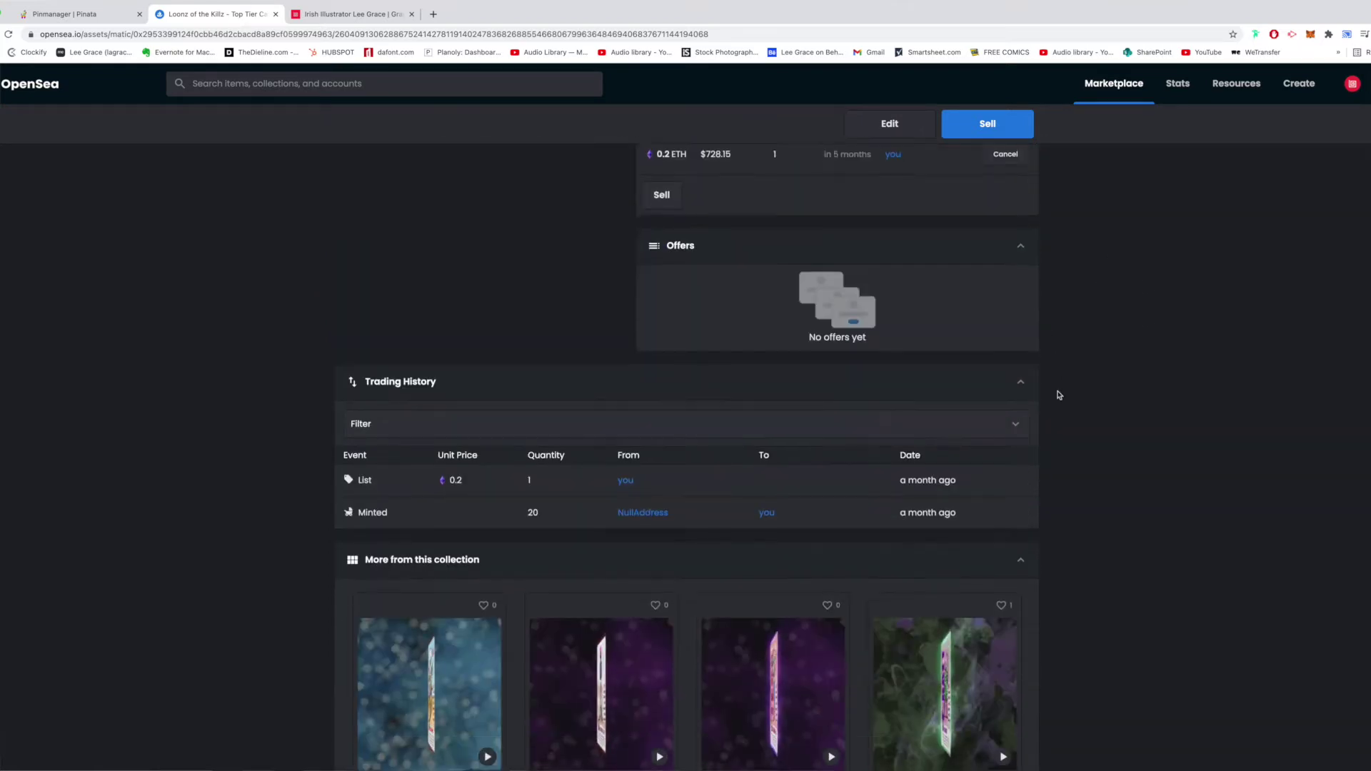
{"action": "scroll", "coordinate": [1058, 387], "scroll_direction": "up", "scroll_amount": 8}
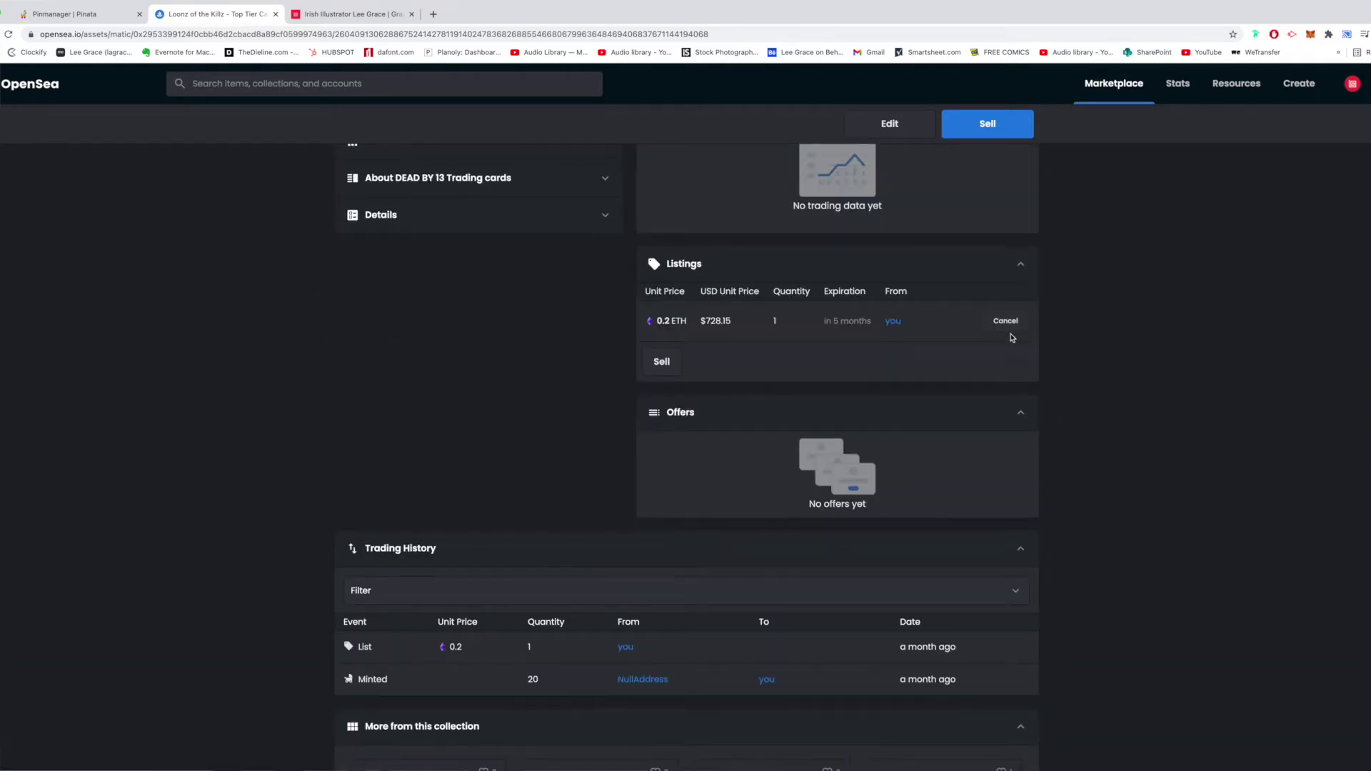
Step: Reveal the Loonz of the Killz card's unlockable content by signing the MetaMask request, view its link, and close it
{"action": "scroll", "coordinate": [1023, 366], "scroll_direction": "up", "scroll_amount": 1}
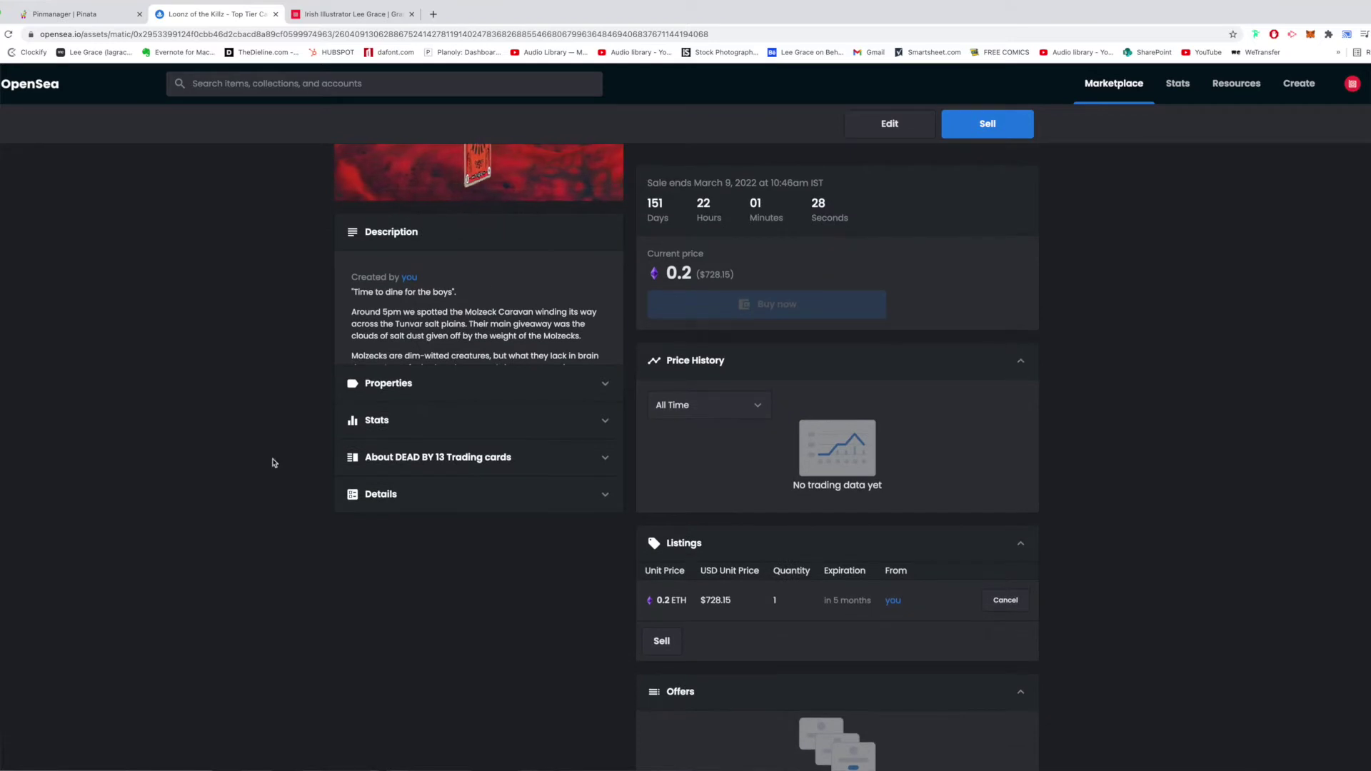
{"action": "scroll", "coordinate": [900, 625], "scroll_direction": "up", "scroll_amount": 2}
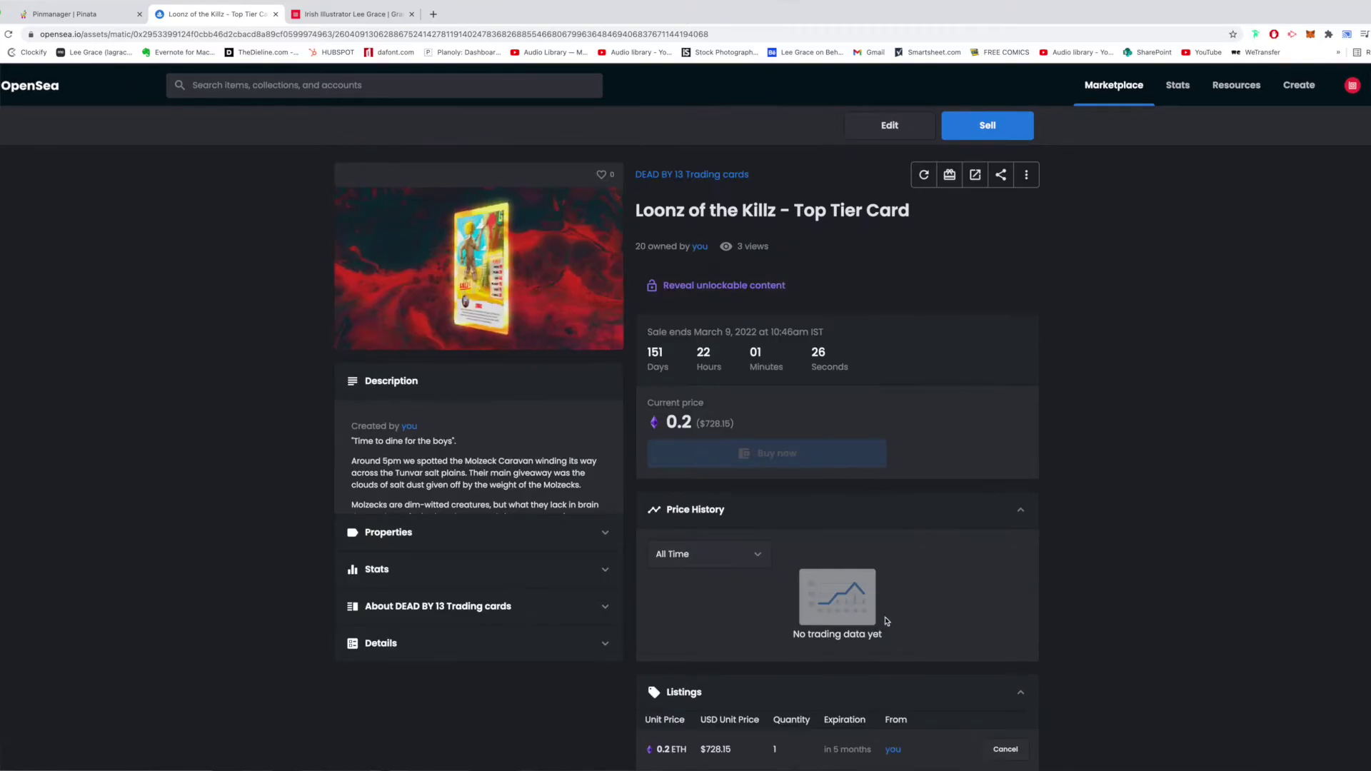
{"action": "left_click", "coordinate": [747, 286]}
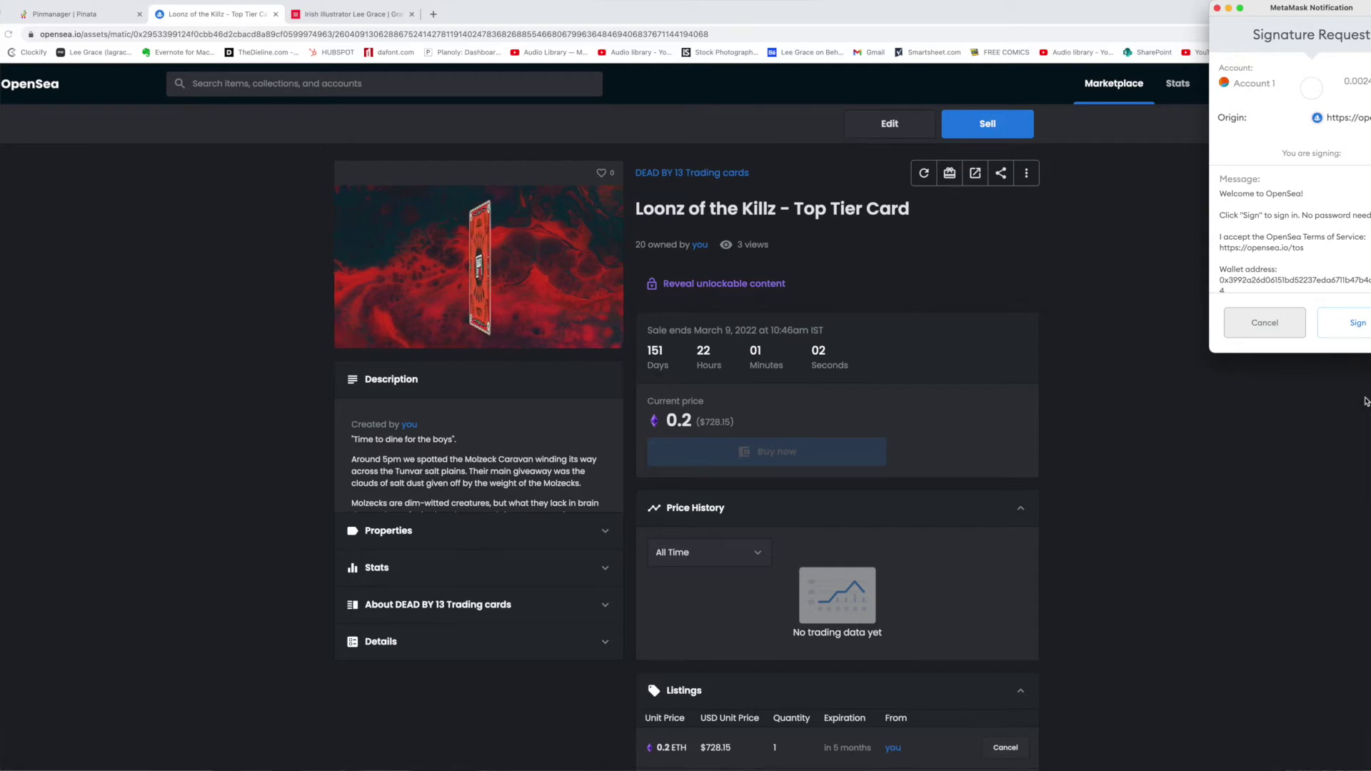
{"action": "left_click", "coordinate": [1346, 321]}
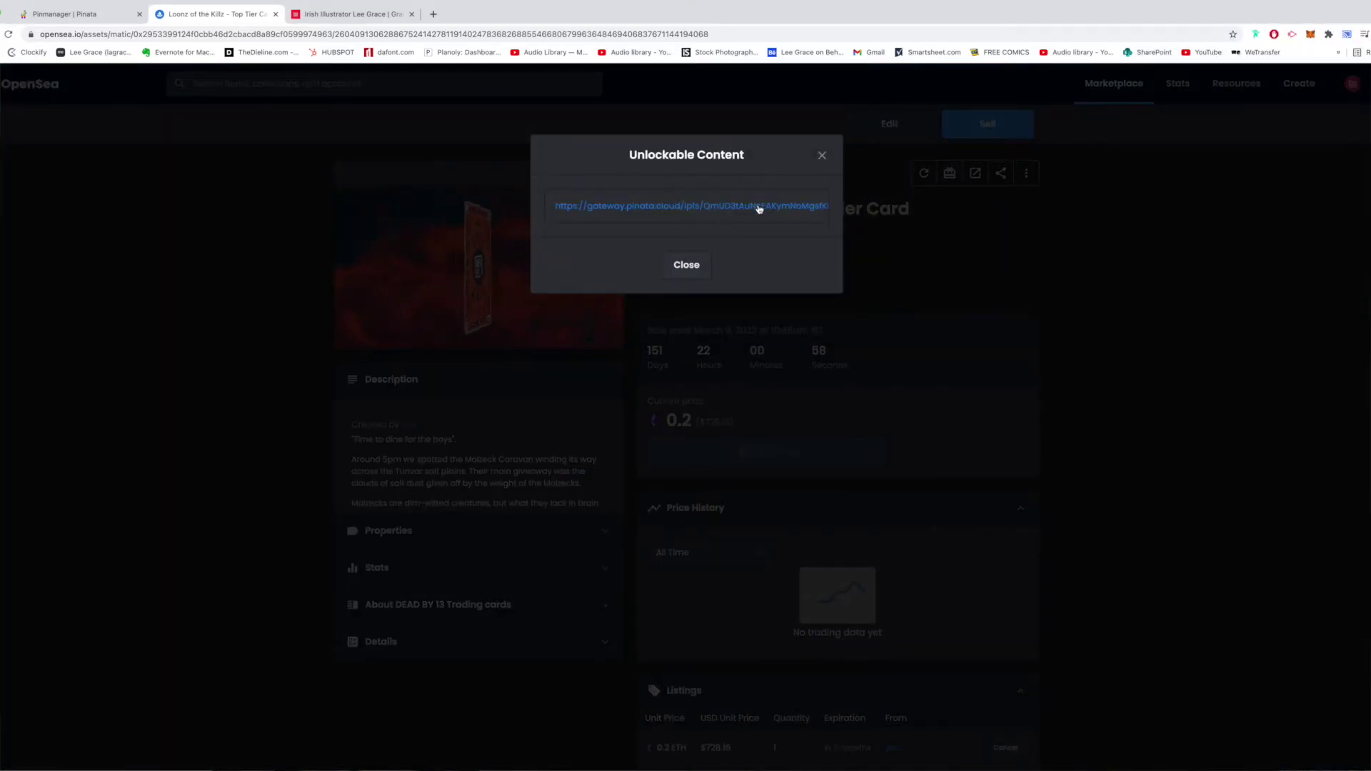
{"action": "left_click", "coordinate": [822, 155]}
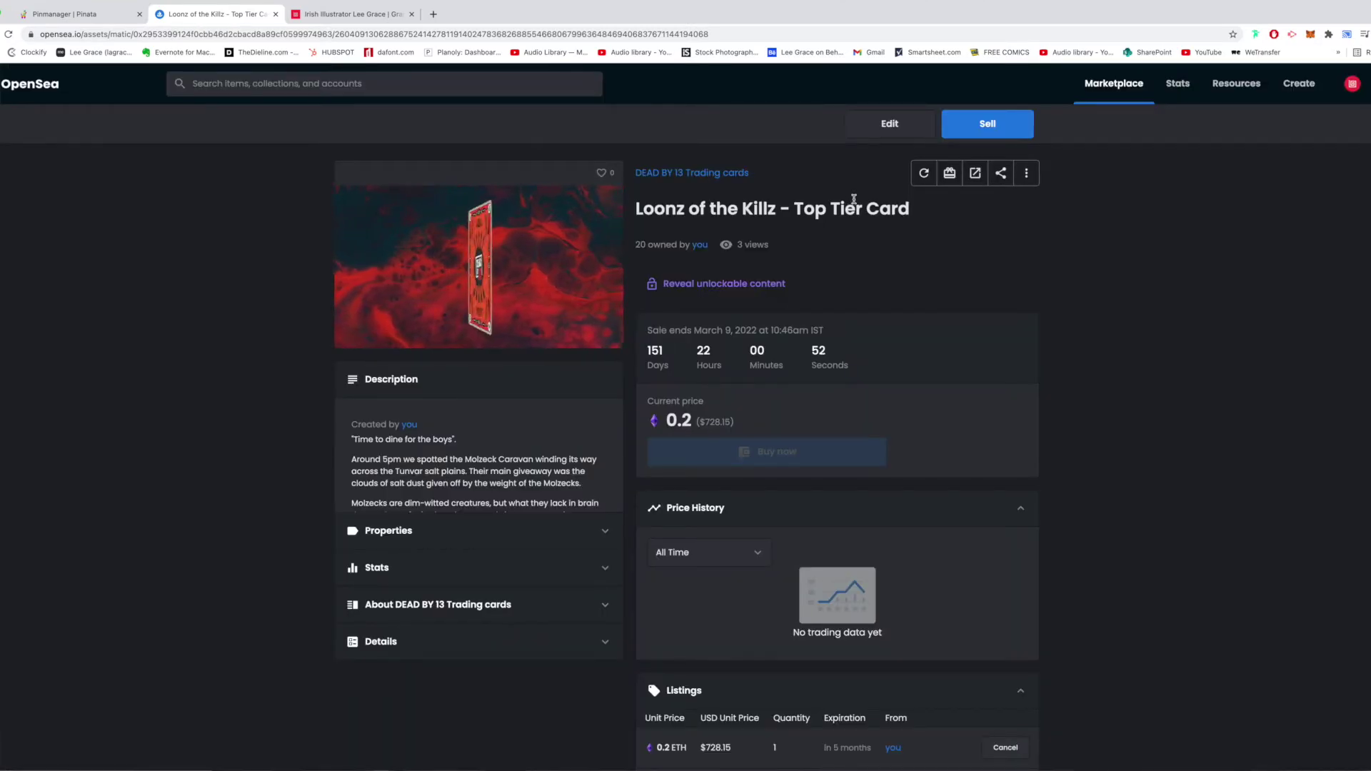
Step: Switch to Pinata and view the hosted Flat Earth.jpg image and the files in the Tess Tantrum folder
{"action": "left_click", "coordinate": [80, 17]}
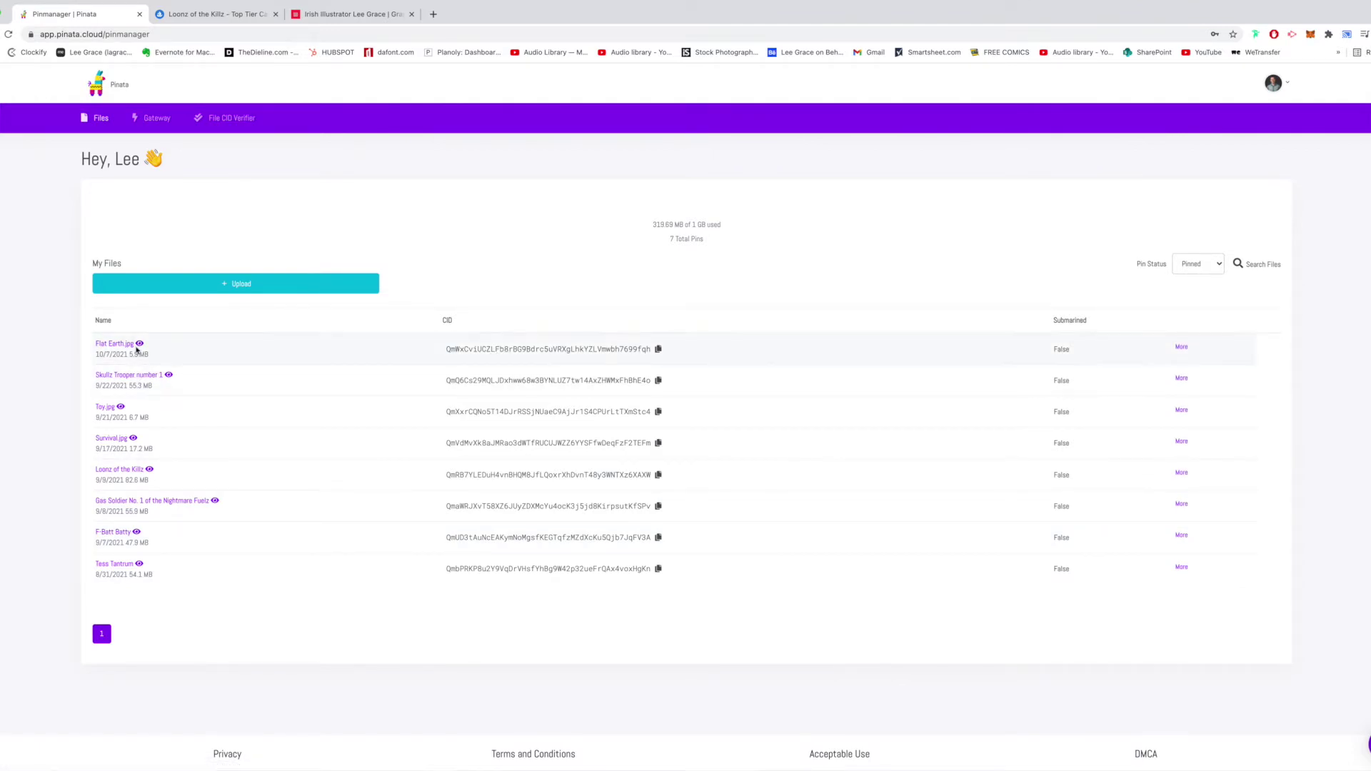
{"action": "left_click", "coordinate": [112, 347]}
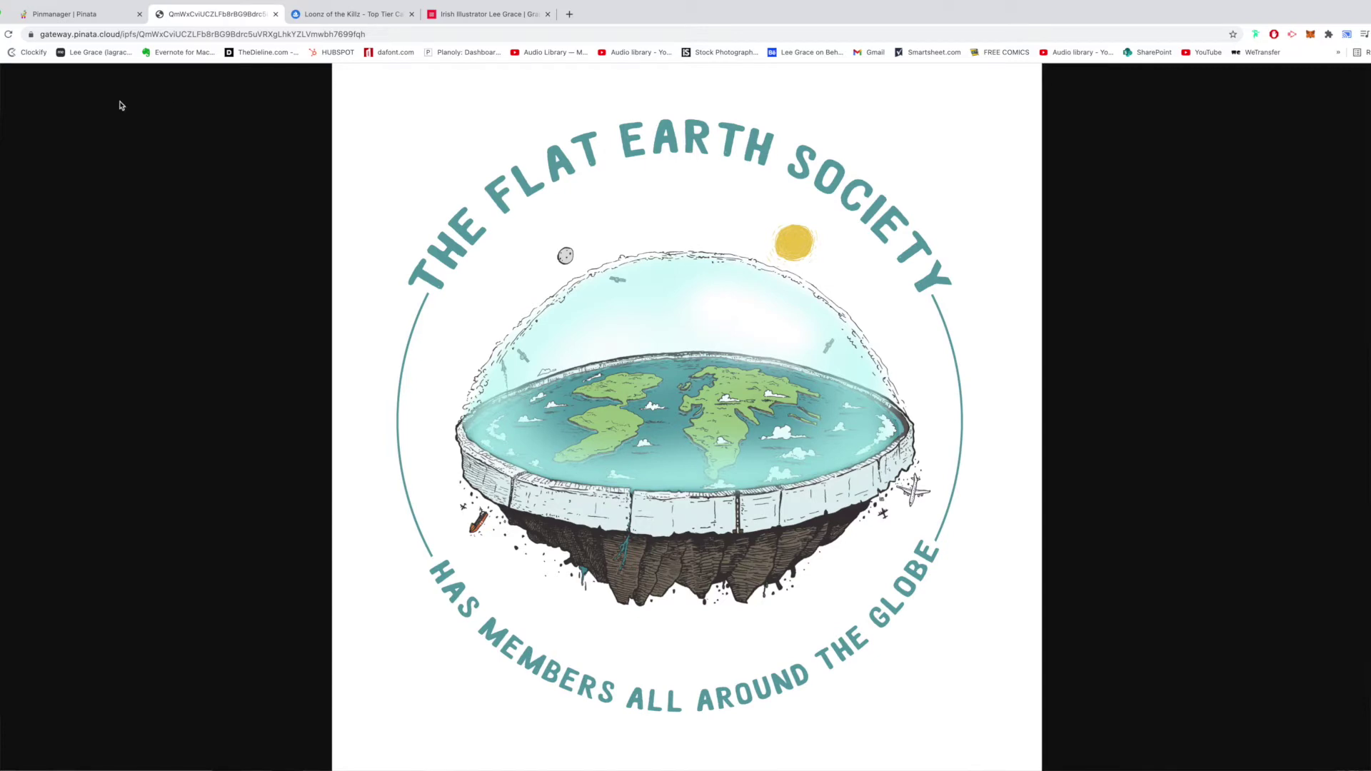
{"action": "key", "text": "super+w"}
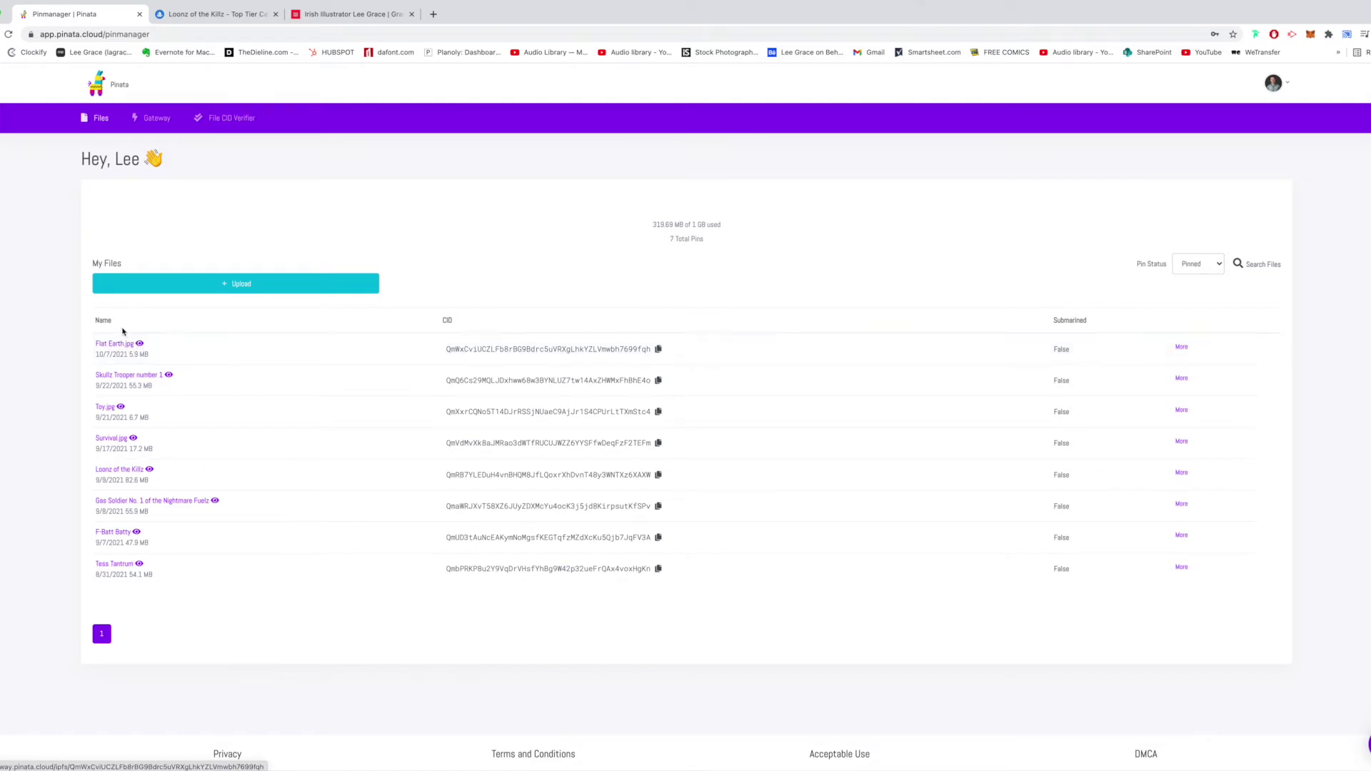
{"action": "left_click", "coordinate": [122, 566]}
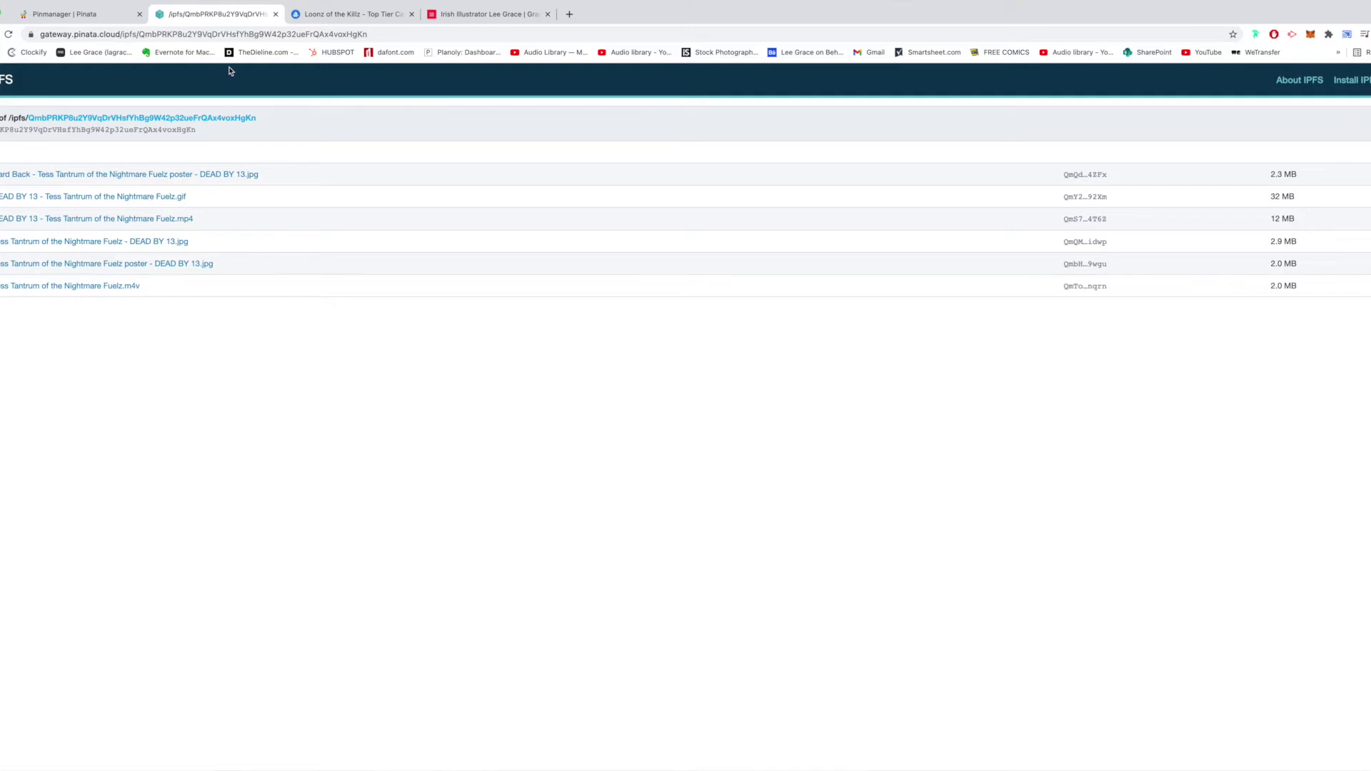
{"action": "key", "text": "super+w"}
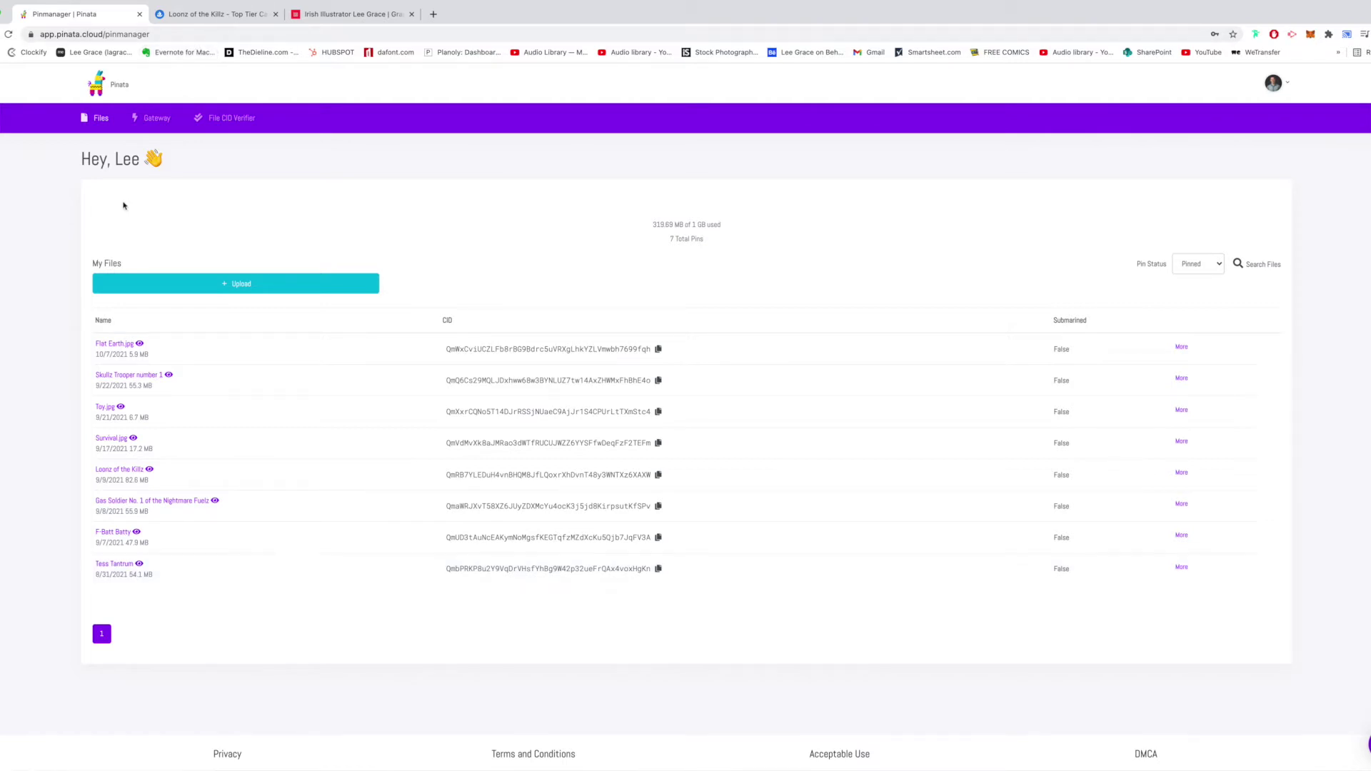
Step: Return to OpenSea and start creating a new item
{"action": "left_click", "coordinate": [257, 16]}
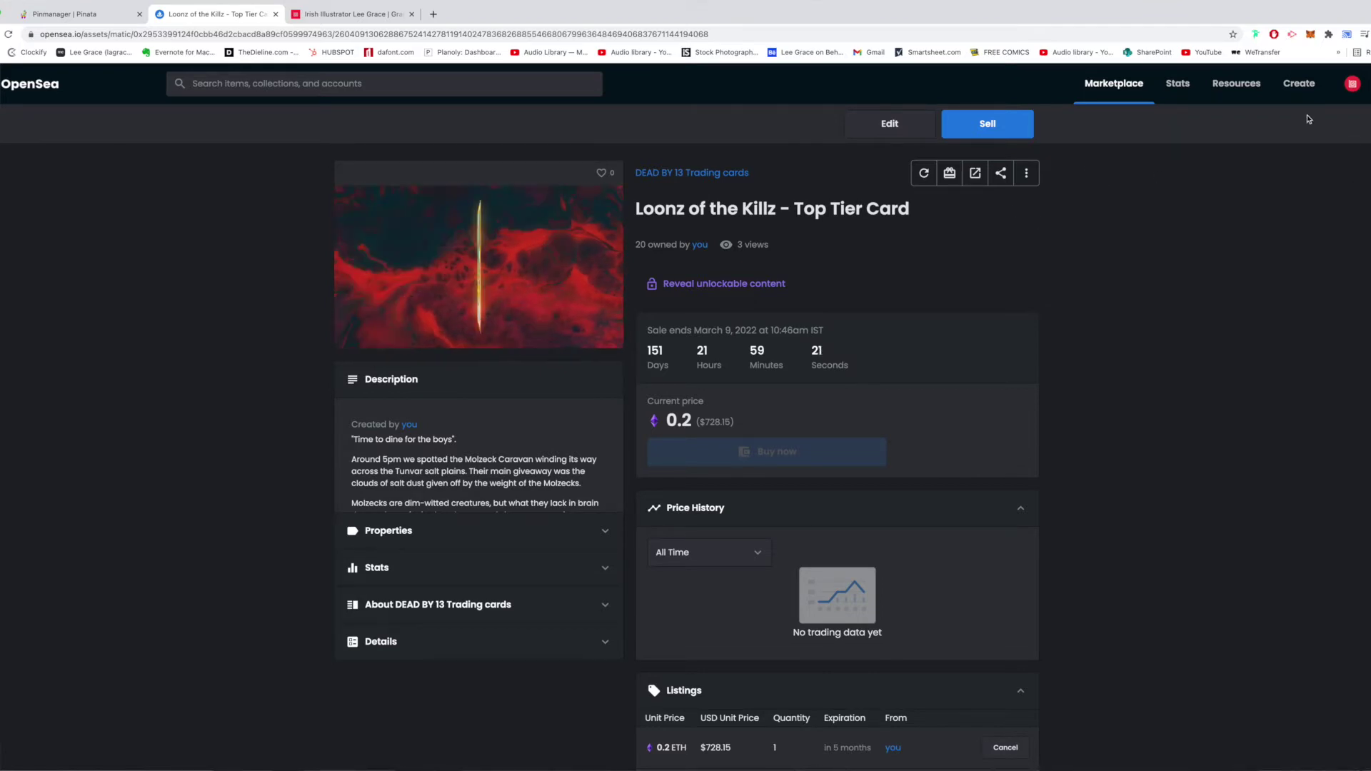
{"action": "left_click", "coordinate": [1306, 89]}
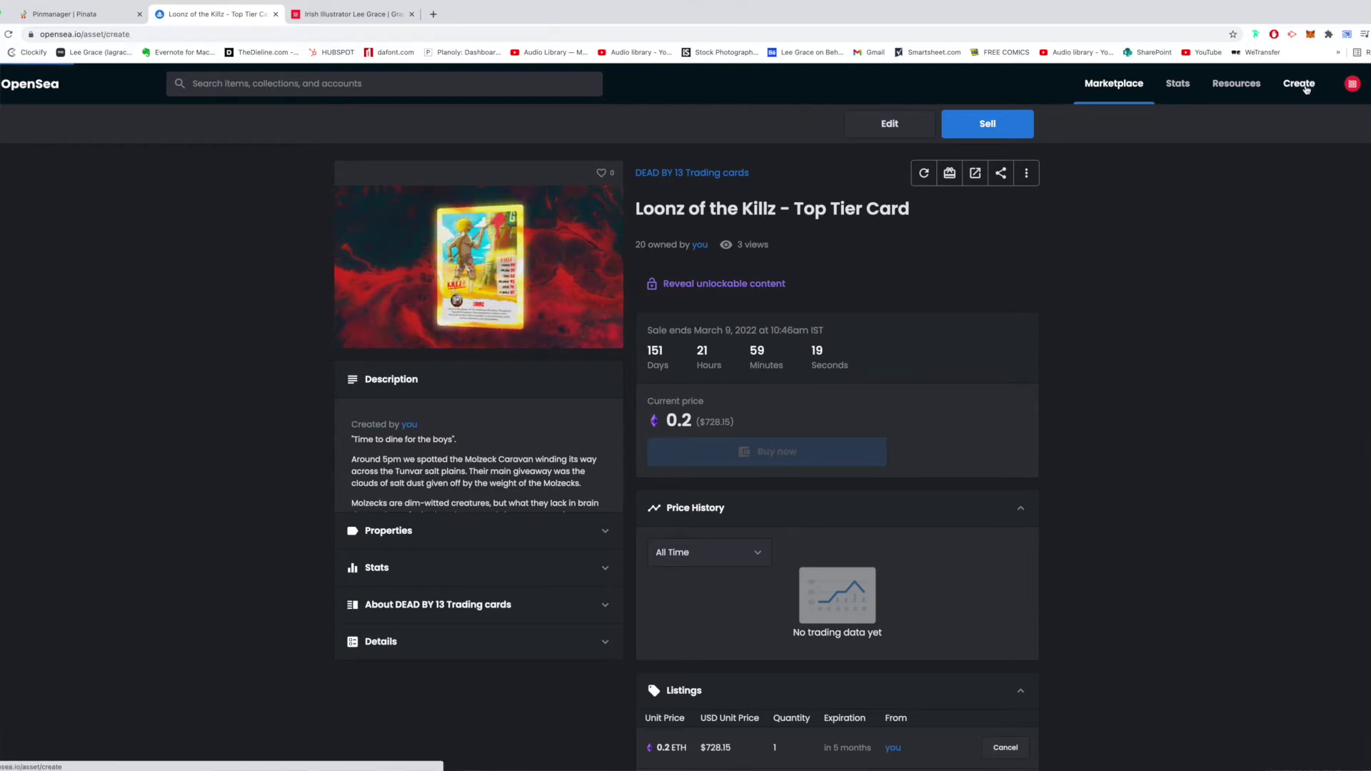
{"action": "mouse_move", "coordinate": [1337, 88]}
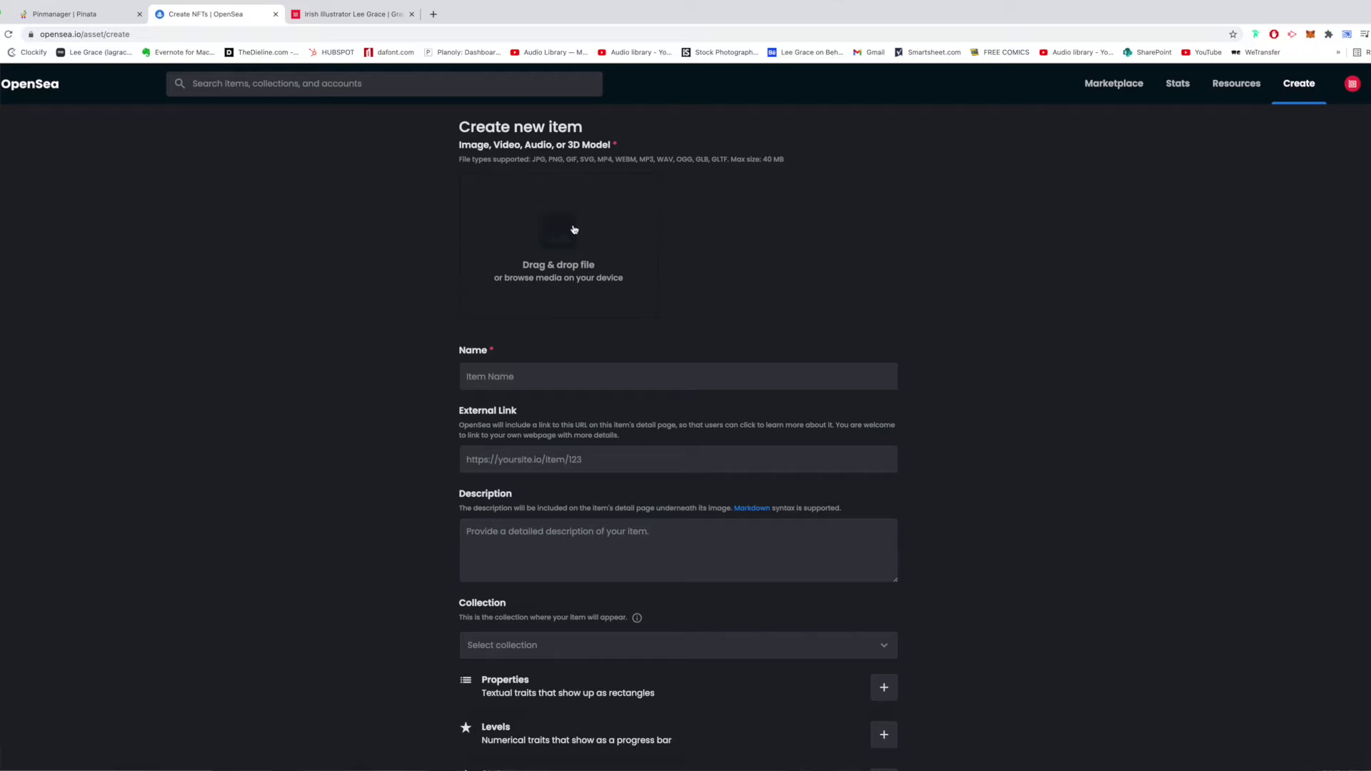
Step: Find Zodiac.jpg in the Illustrations folder, preview it, and upload it as the new item's media
{"action": "left_click", "coordinate": [574, 229]}
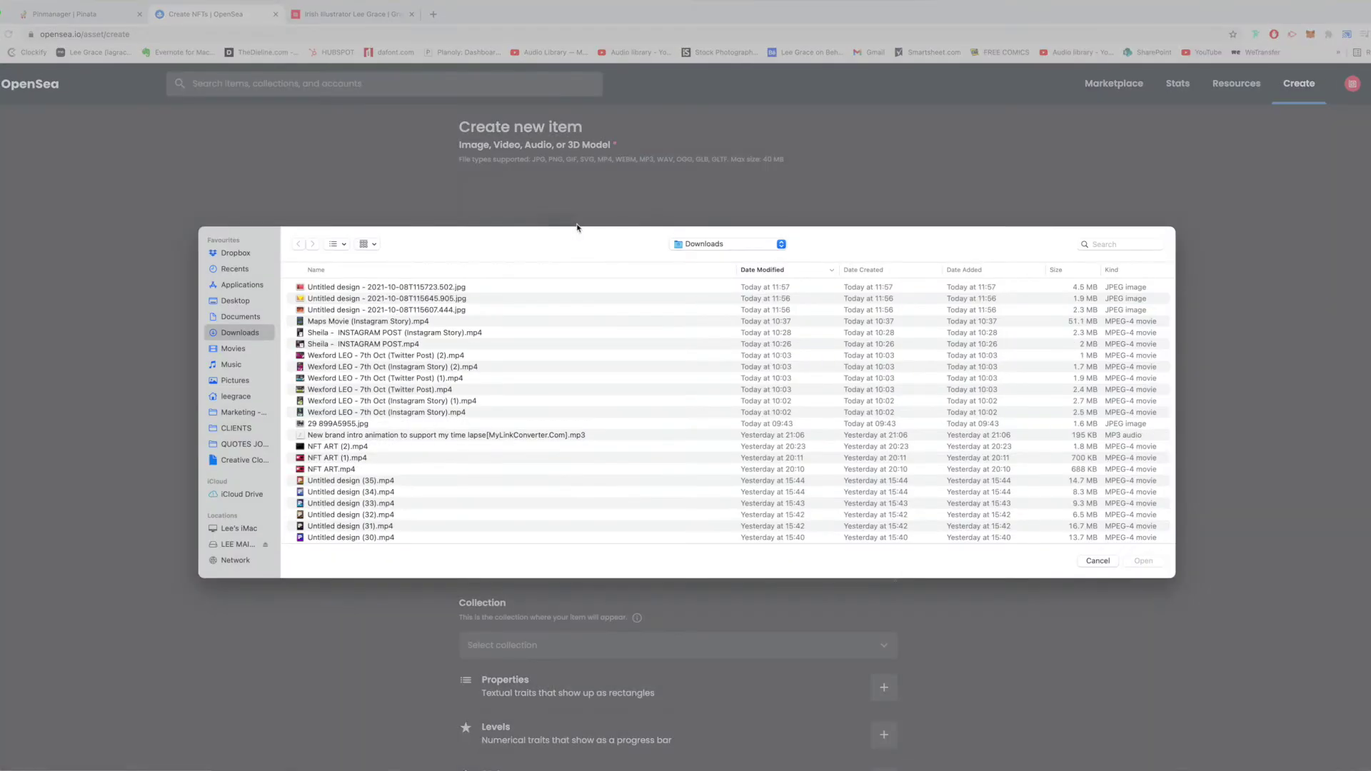
{"action": "scroll", "coordinate": [240, 400], "scroll_direction": "down", "scroll_amount": 4}
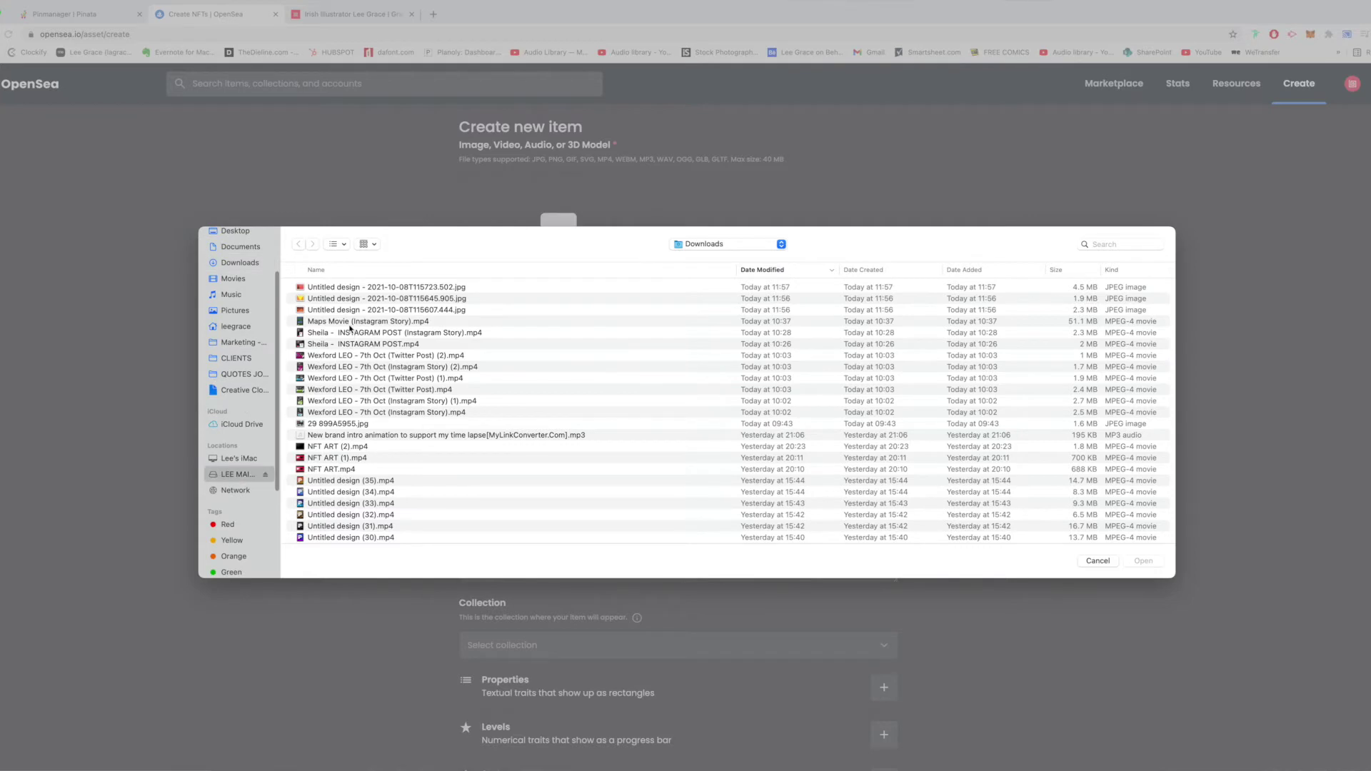
{"action": "double_click", "coordinate": [330, 312]}
{"action": "left_click", "coordinate": [354, 353]}
{"action": "scroll", "coordinate": [350, 361], "scroll_direction": "down", "scroll_amount": 5}
{"action": "scroll", "coordinate": [350, 375], "scroll_direction": "down", "scroll_amount": 8}
{"action": "scroll", "coordinate": [362, 389], "scroll_direction": "down", "scroll_amount": 3}
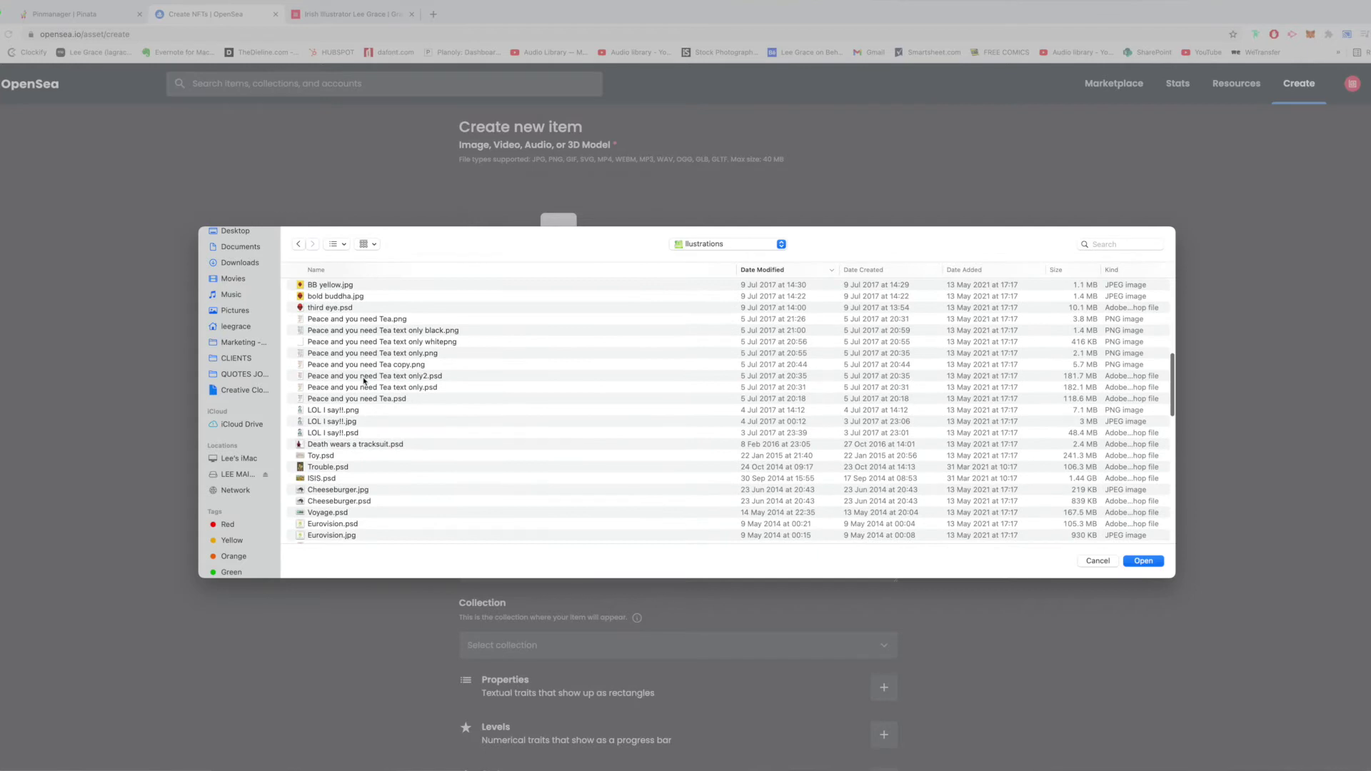
{"action": "scroll", "coordinate": [342, 371], "scroll_direction": "down", "scroll_amount": 1}
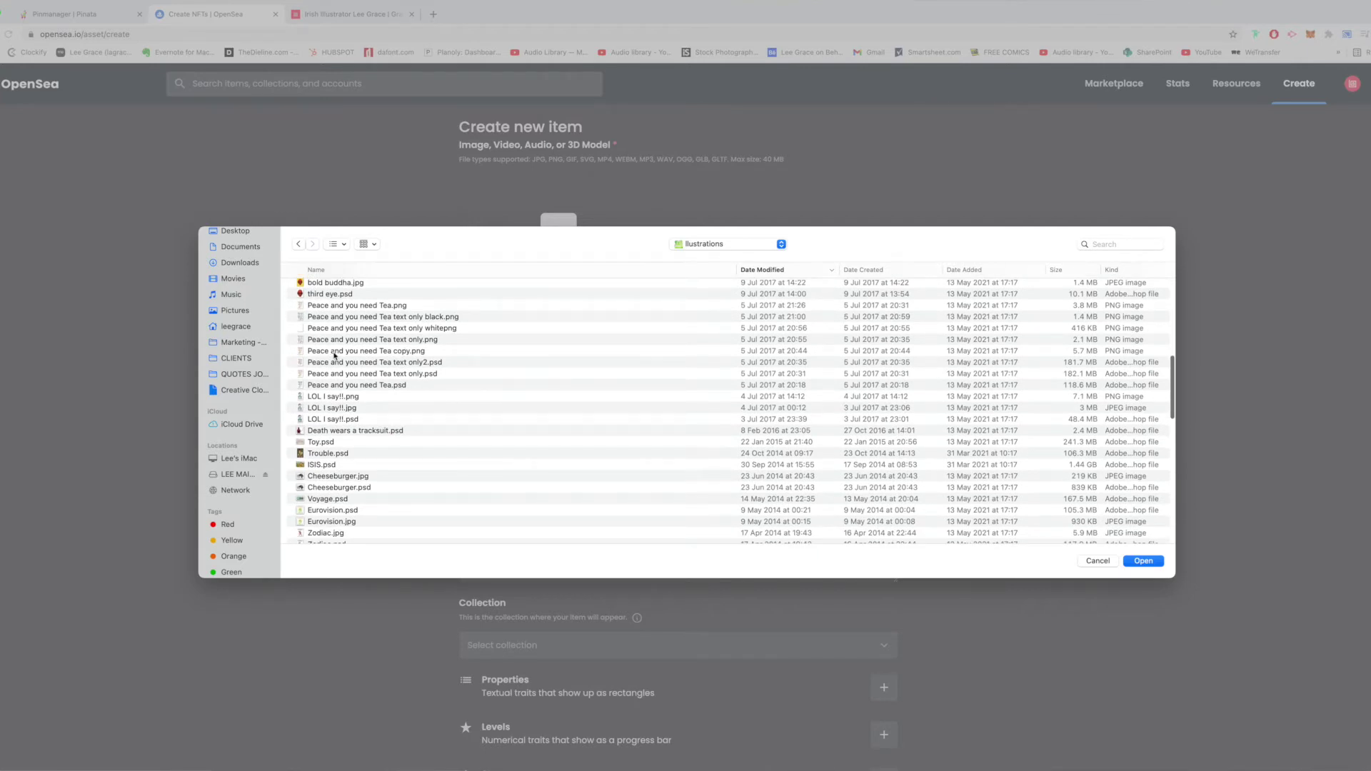
{"action": "scroll", "coordinate": [339, 371], "scroll_direction": "down", "scroll_amount": 7}
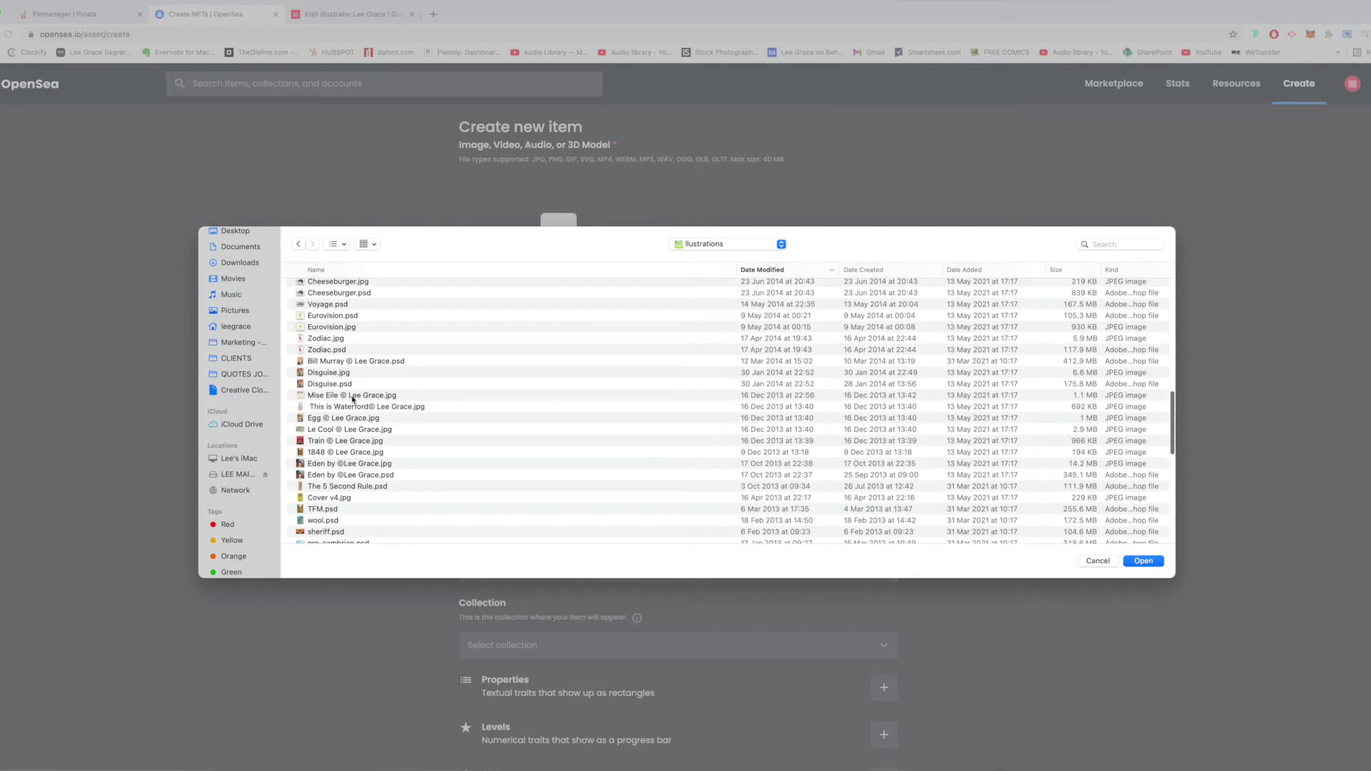
{"action": "scroll", "coordinate": [352, 400], "scroll_direction": "down", "scroll_amount": 1}
{"action": "left_click", "coordinate": [342, 338]}
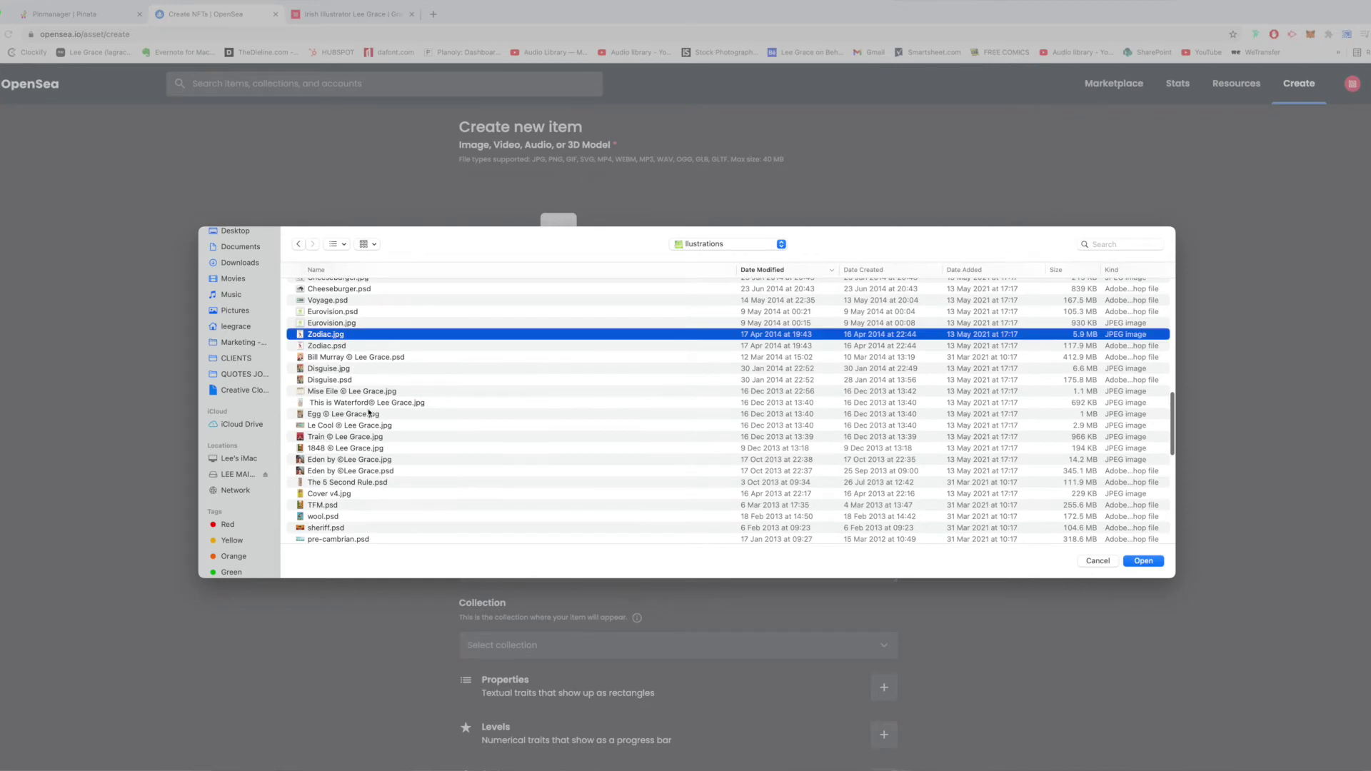
{"action": "key", "text": "space"}
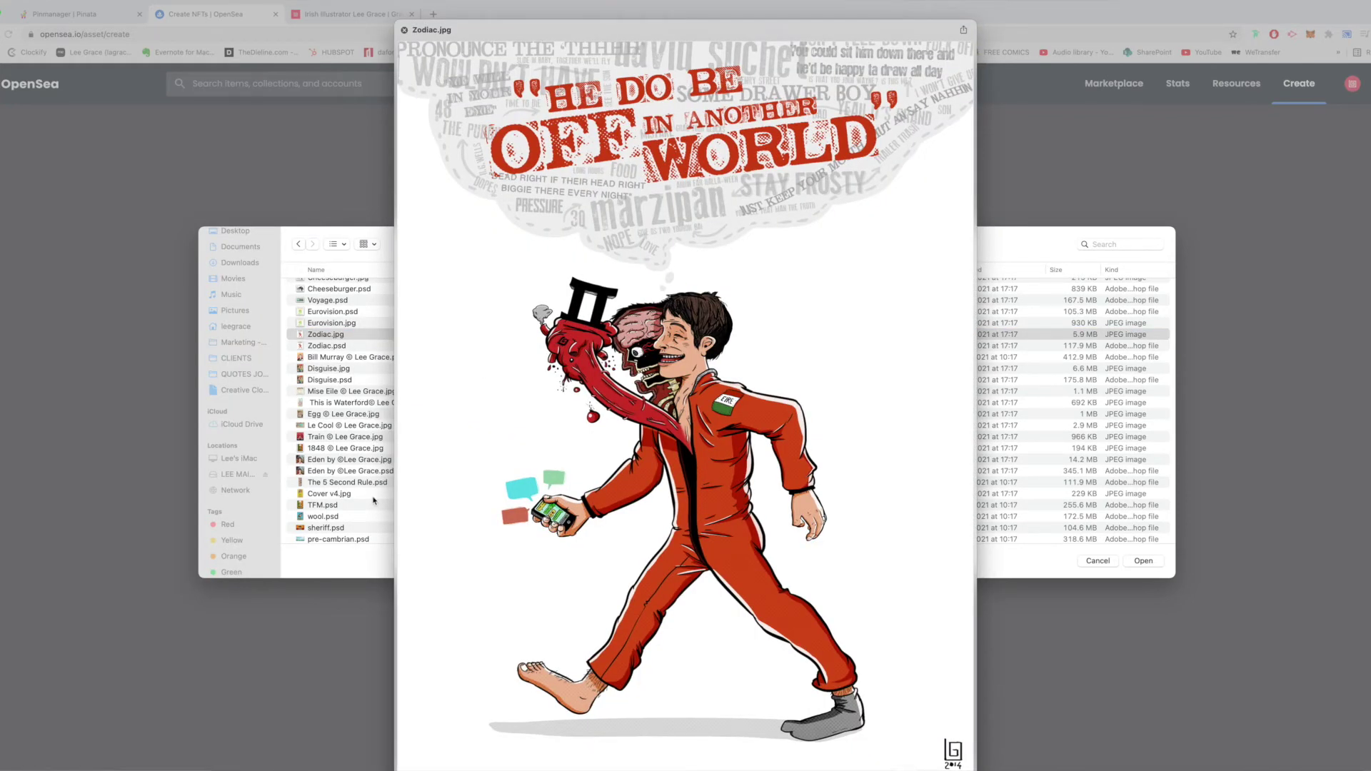
{"action": "key", "text": "space"}
{"action": "scroll", "coordinate": [374, 501], "scroll_direction": "down", "scroll_amount": 2}
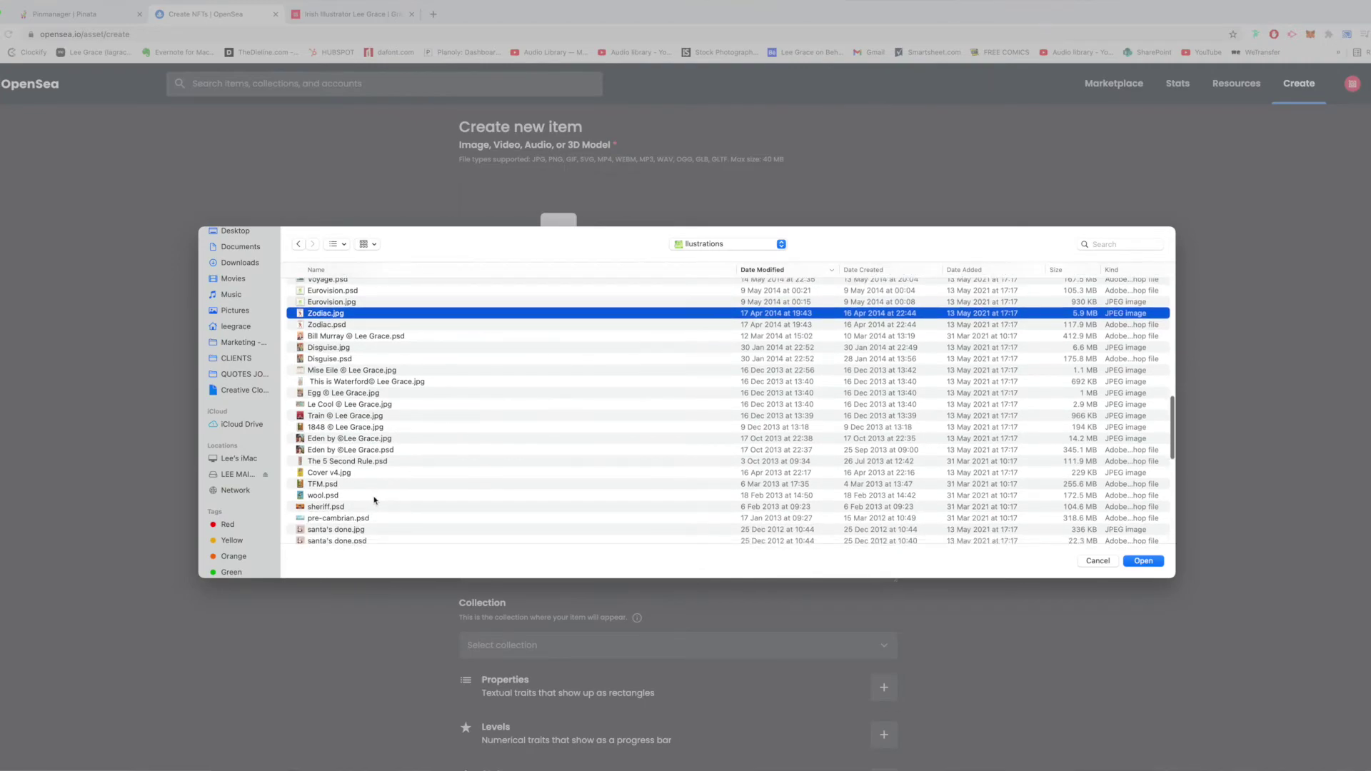
{"action": "key", "text": "Return"}
Step: Name the new item "Zodiac" and look over the remaining form fields
{"action": "left_click", "coordinate": [550, 500]}
{"action": "type", "text": "Zodiac"}
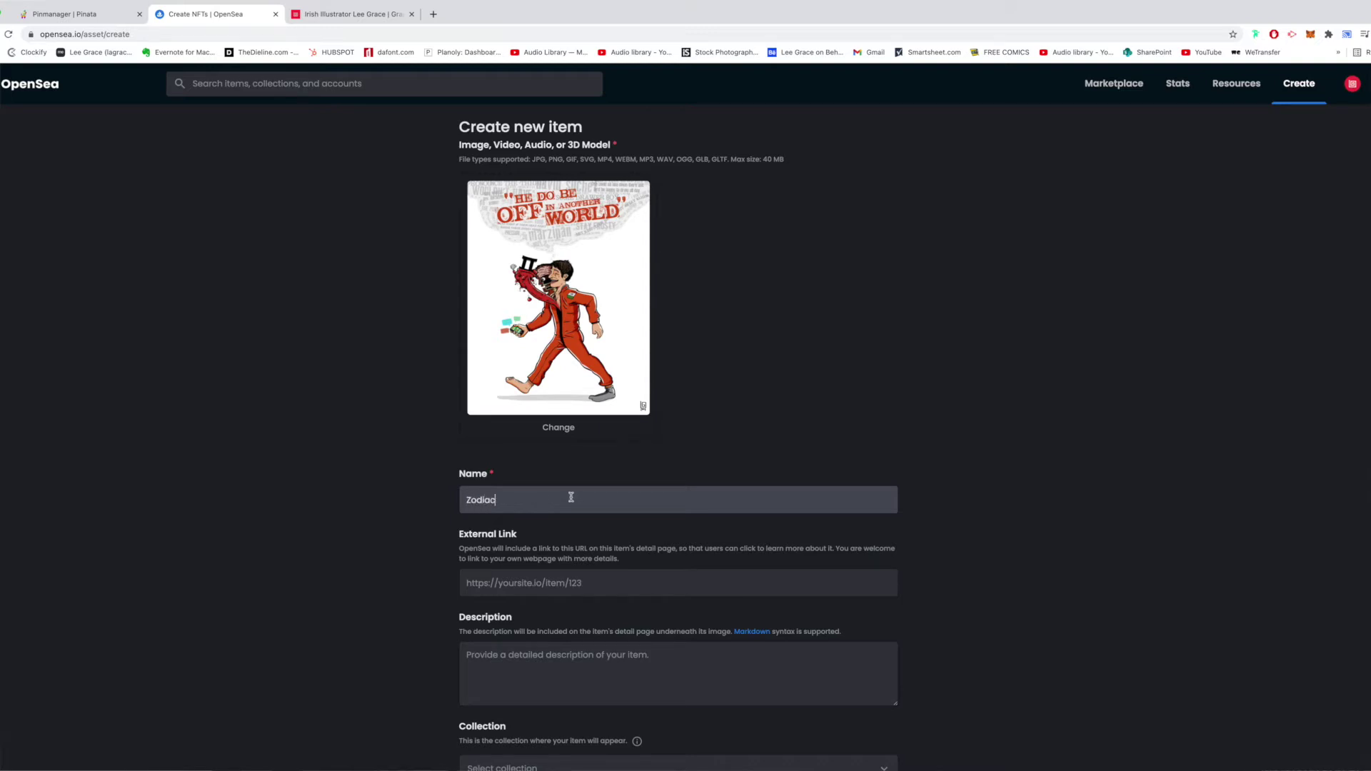
{"action": "left_click", "coordinate": [694, 426]}
{"action": "scroll", "coordinate": [571, 493], "scroll_direction": "down", "scroll_amount": 2}
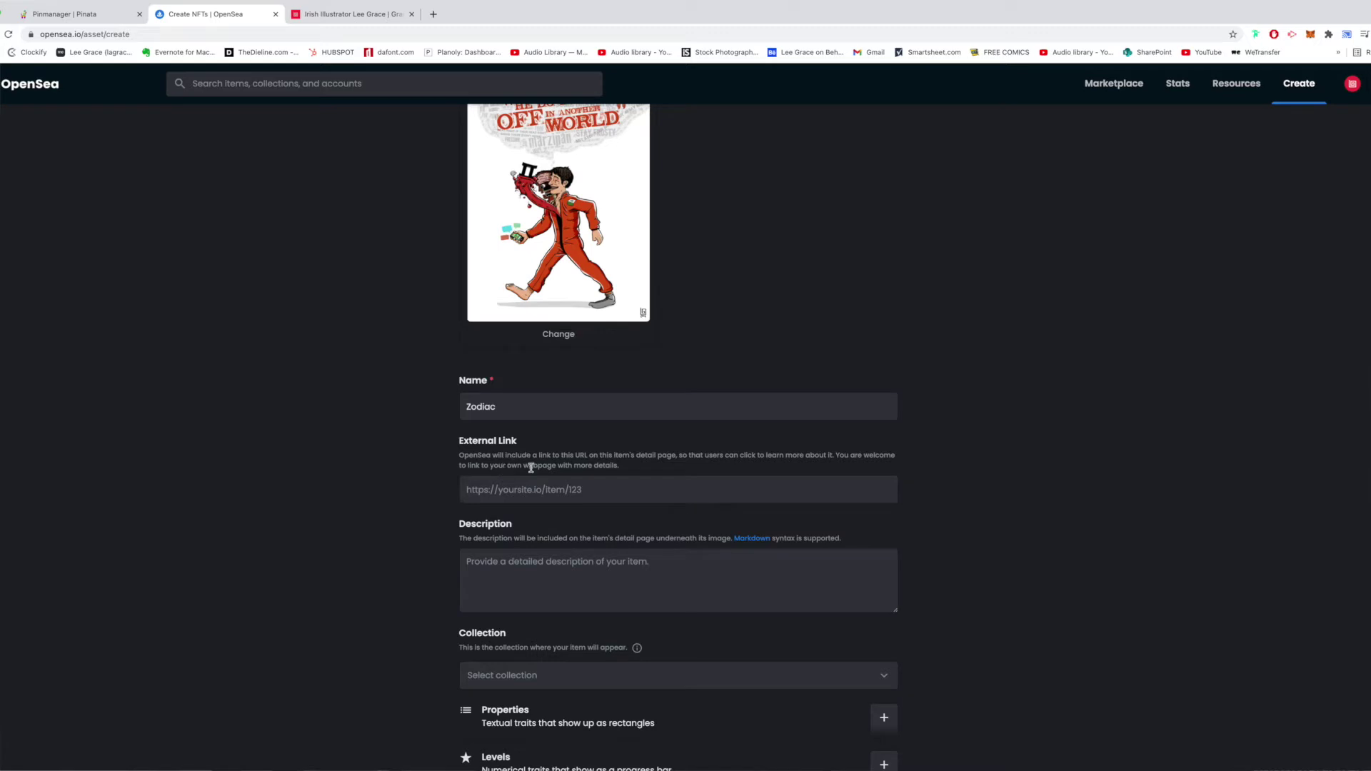
{"action": "scroll", "coordinate": [605, 466], "scroll_direction": "up", "scroll_amount": 1}
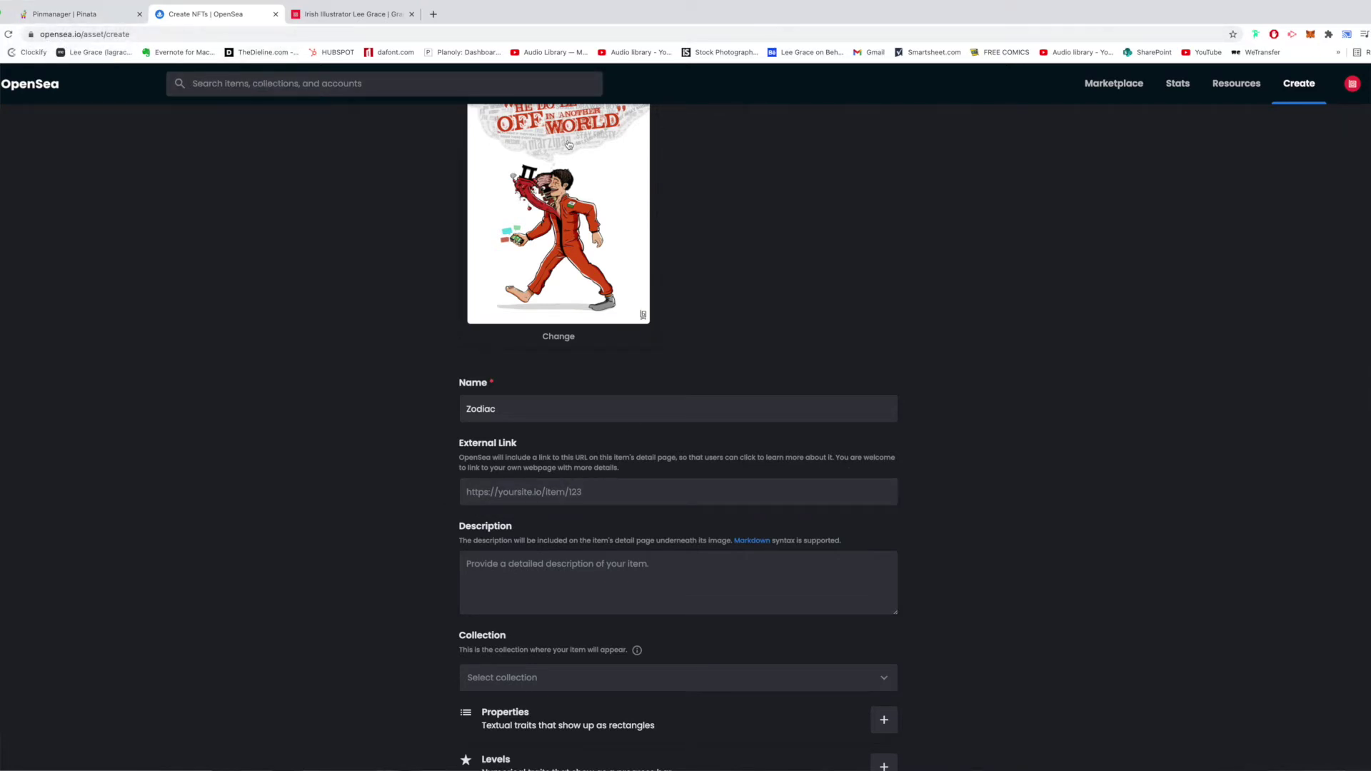
Step: Switch to the illustrator's website, open the DEAD BY 13 trading cards page, and look through the Nightmare Fuelz, Phobos Unit and Killz cards
{"action": "left_click", "coordinate": [362, 15]}
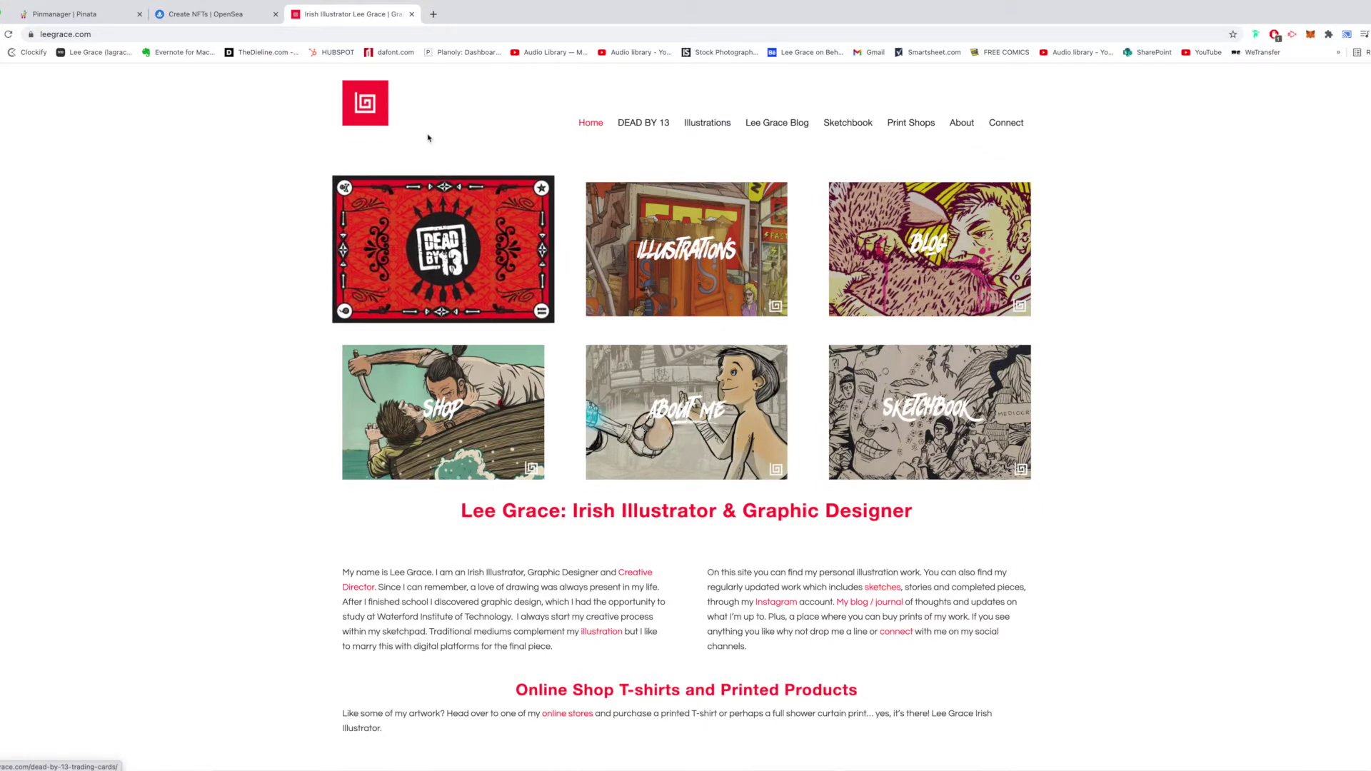
{"action": "left_click", "coordinate": [433, 252]}
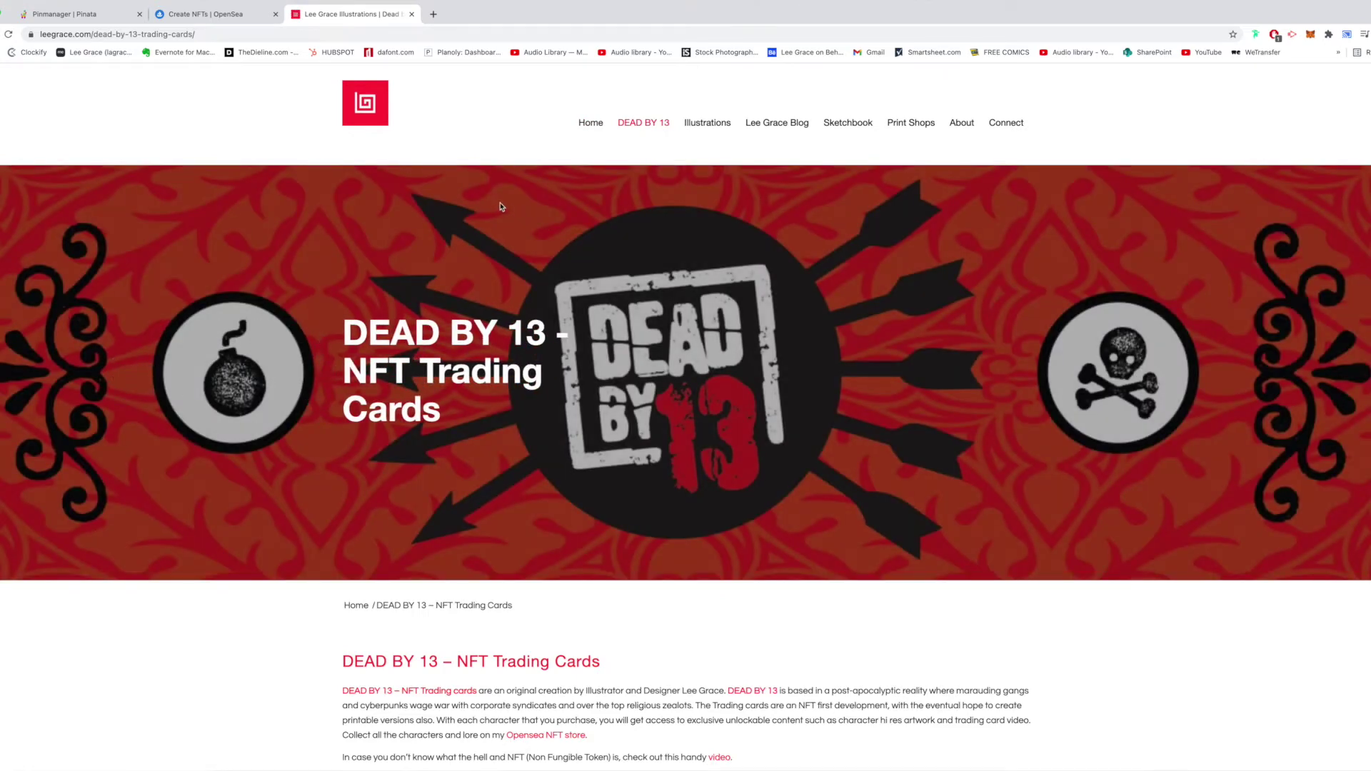
{"action": "scroll", "coordinate": [500, 207], "scroll_direction": "down", "scroll_amount": 8}
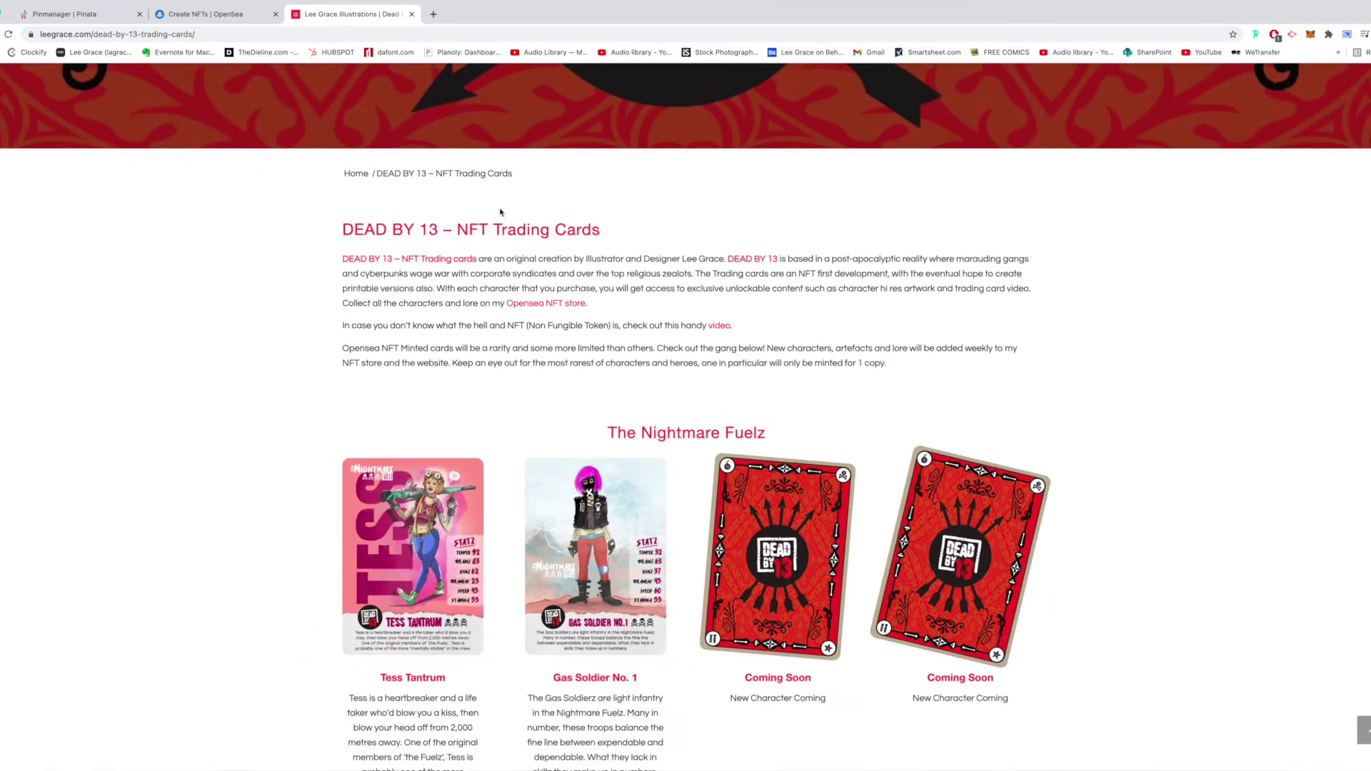
{"action": "scroll", "coordinate": [500, 212], "scroll_direction": "down", "scroll_amount": 4}
{"action": "scroll", "coordinate": [498, 209], "scroll_direction": "up", "scroll_amount": 1}
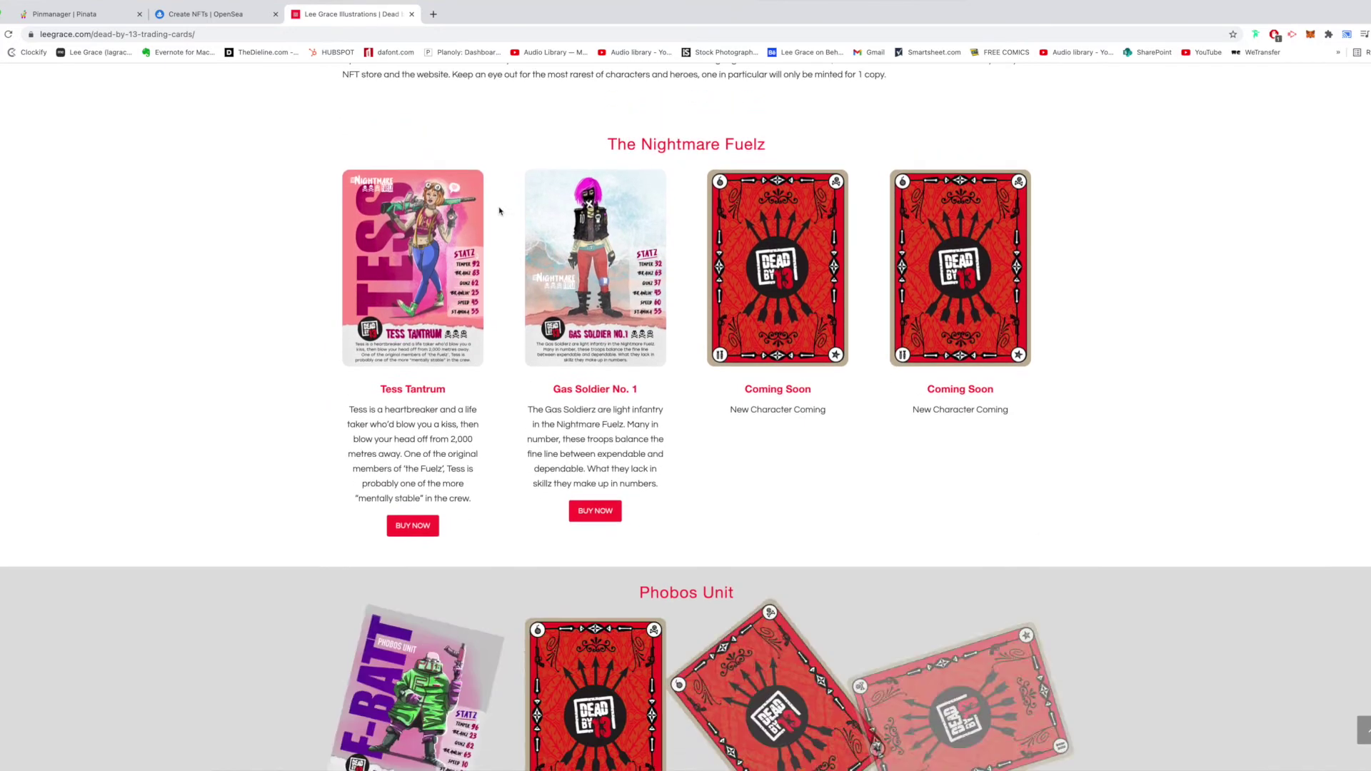
{"action": "scroll", "coordinate": [500, 204], "scroll_direction": "down", "scroll_amount": 2}
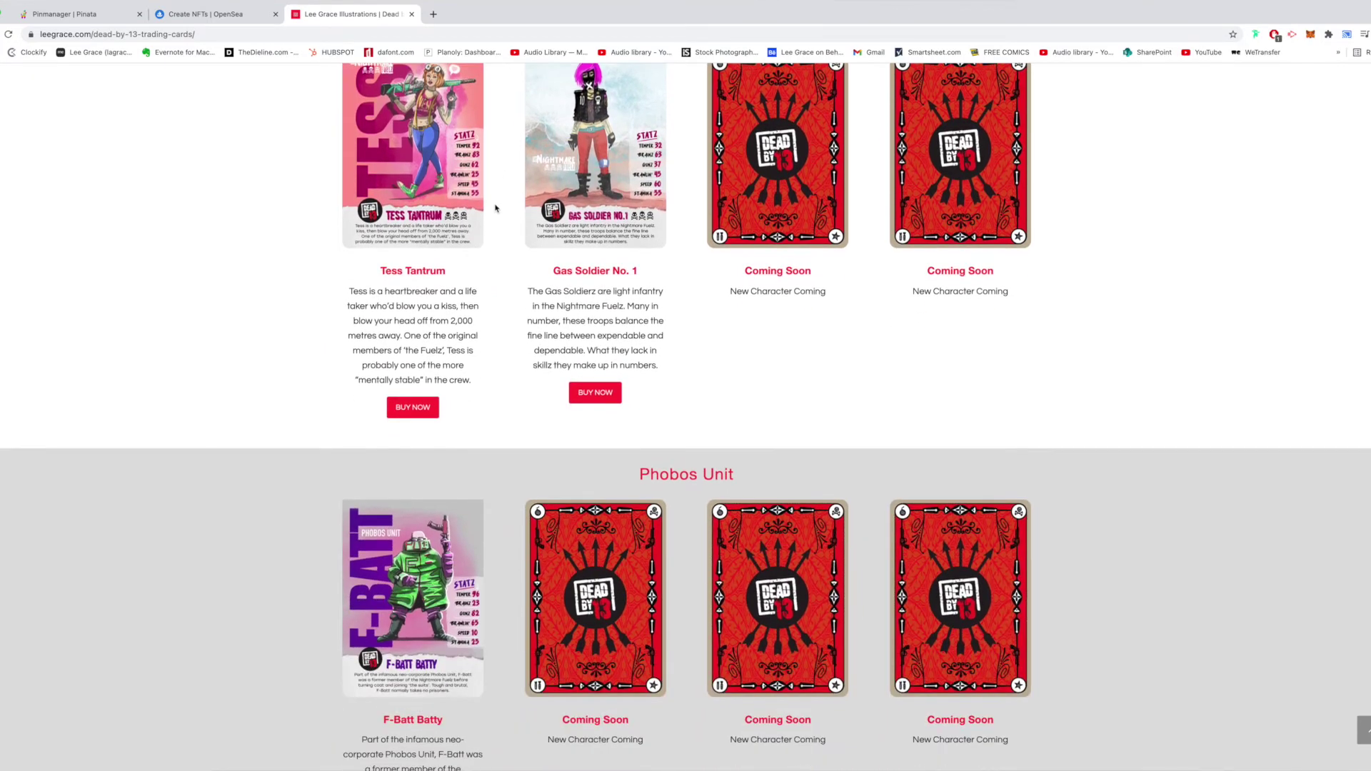
{"action": "scroll", "coordinate": [502, 192], "scroll_direction": "up", "scroll_amount": 2}
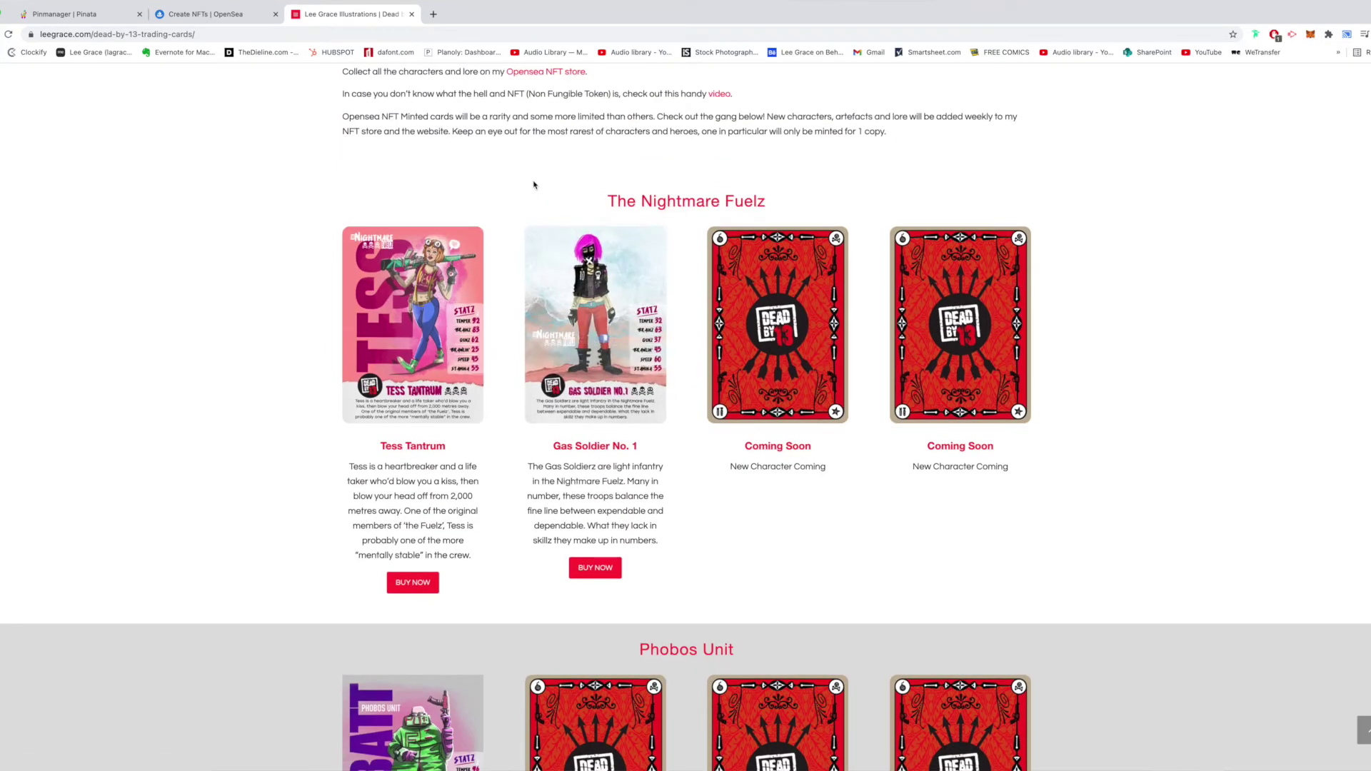
{"action": "scroll", "coordinate": [534, 186], "scroll_direction": "down", "scroll_amount": 6}
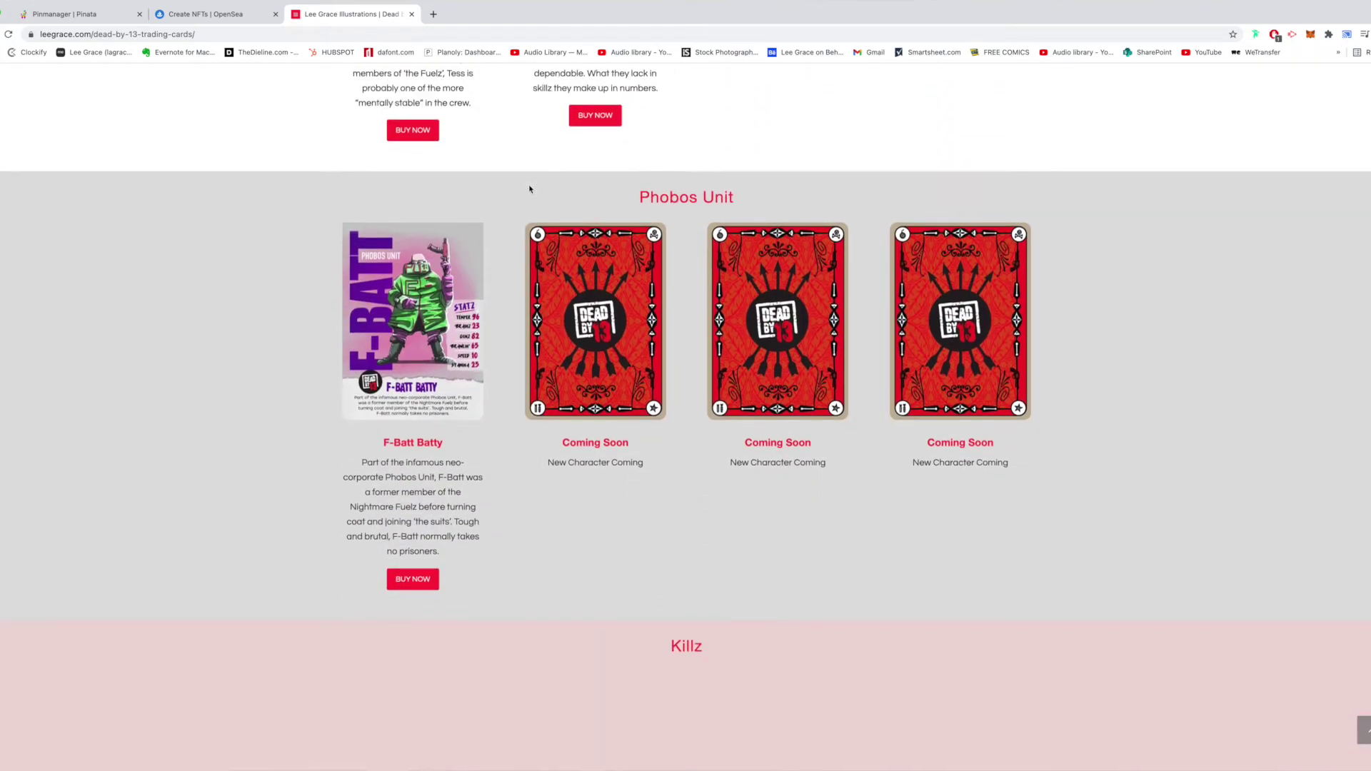
{"action": "scroll", "coordinate": [532, 191], "scroll_direction": "down", "scroll_amount": 5}
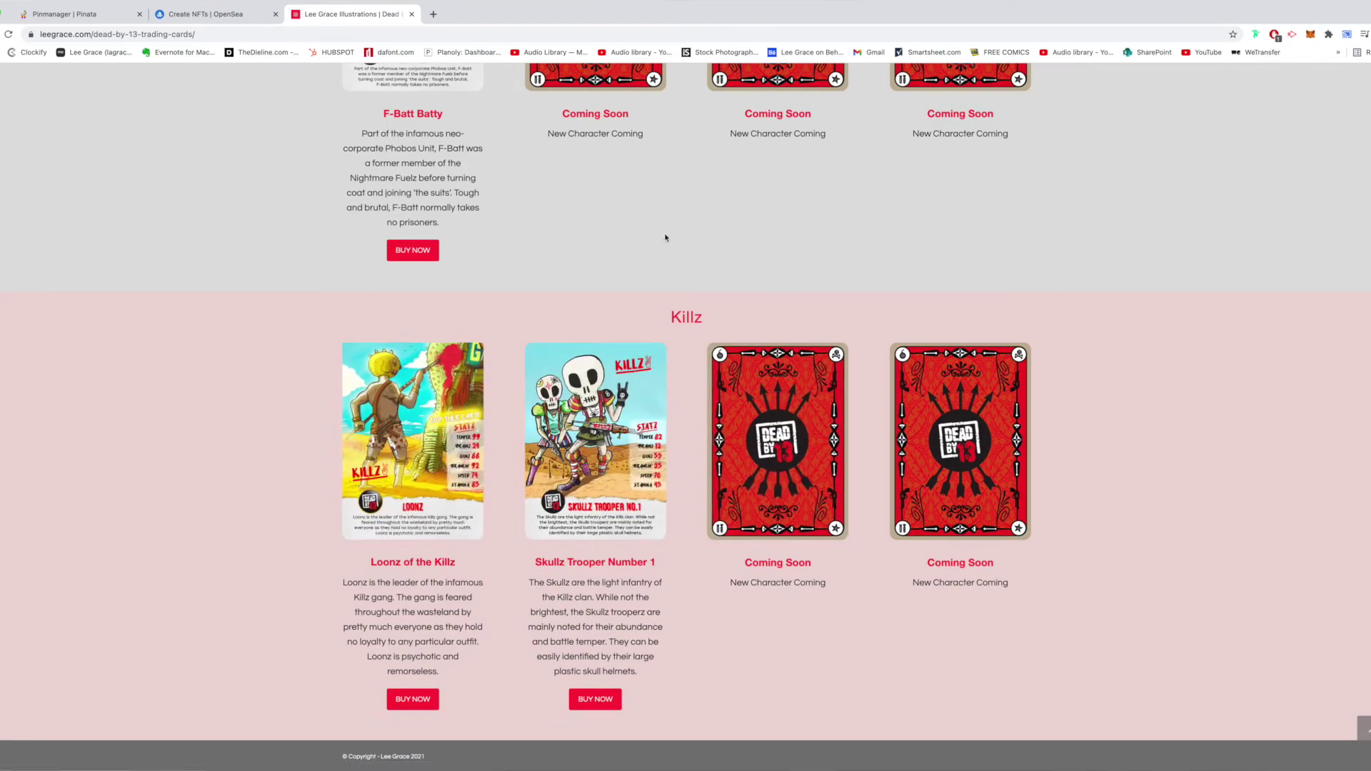
{"action": "scroll", "coordinate": [664, 238], "scroll_direction": "up", "scroll_amount": 20}
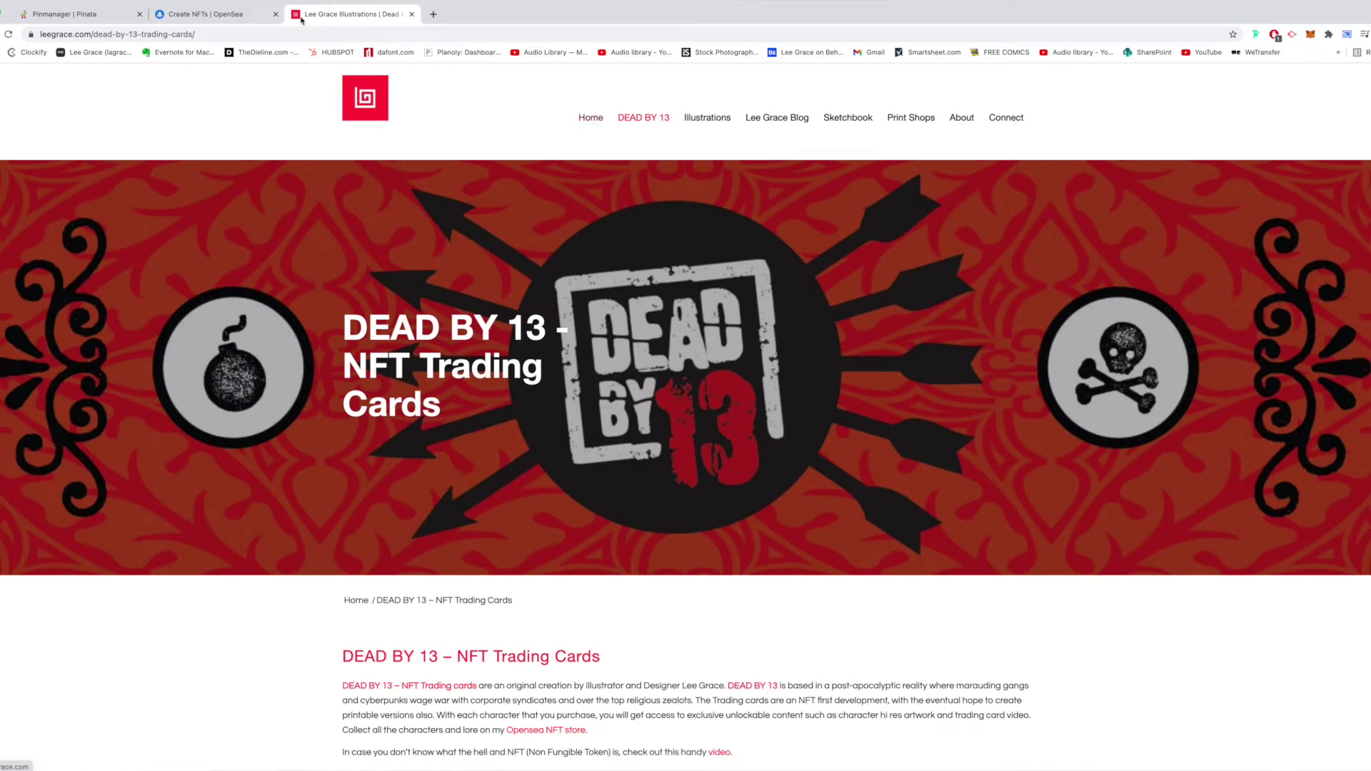
Step: Return to OpenSea and enter the description "Zodiac illustration by" plus the artist's name and "Digital art developed in Adobe Photoshop using a Wacom tablet."
{"action": "left_click", "coordinate": [214, 15]}
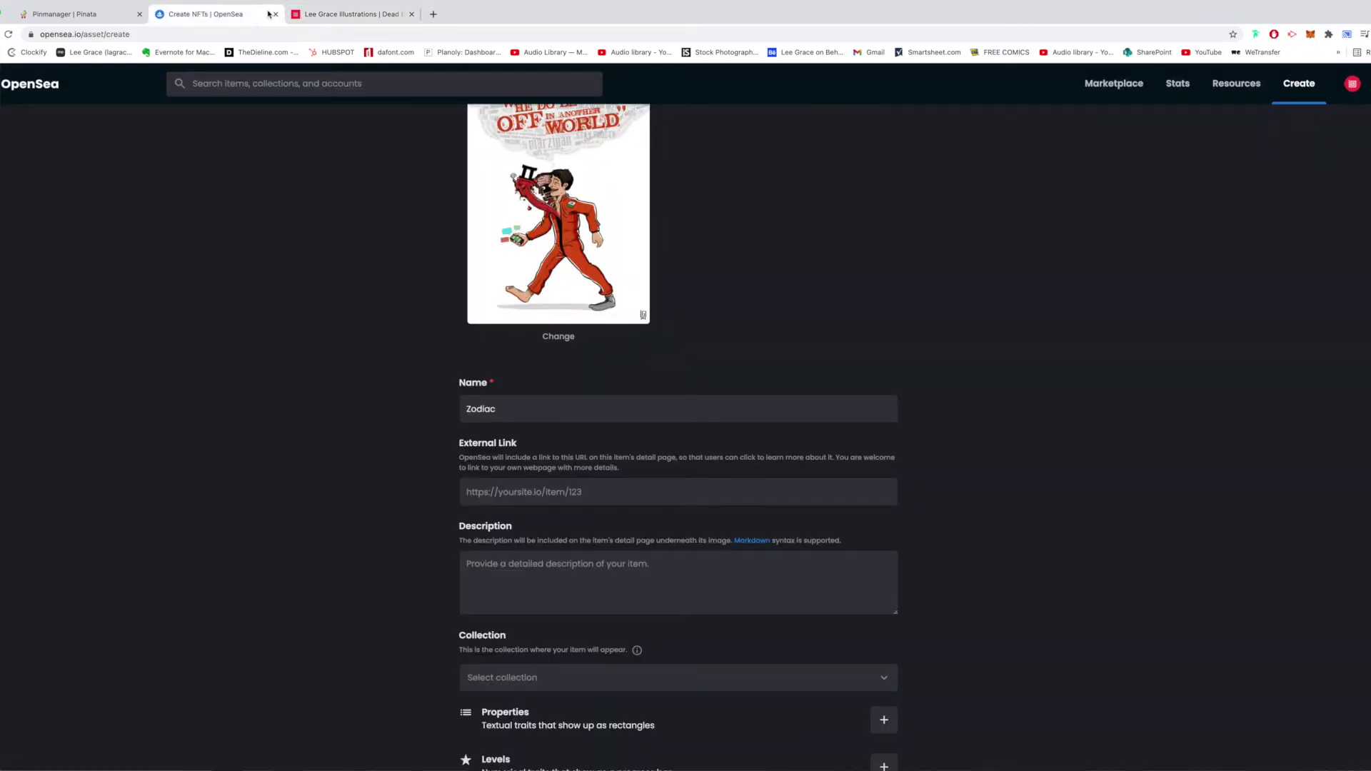
{"action": "left_click", "coordinate": [581, 488]}
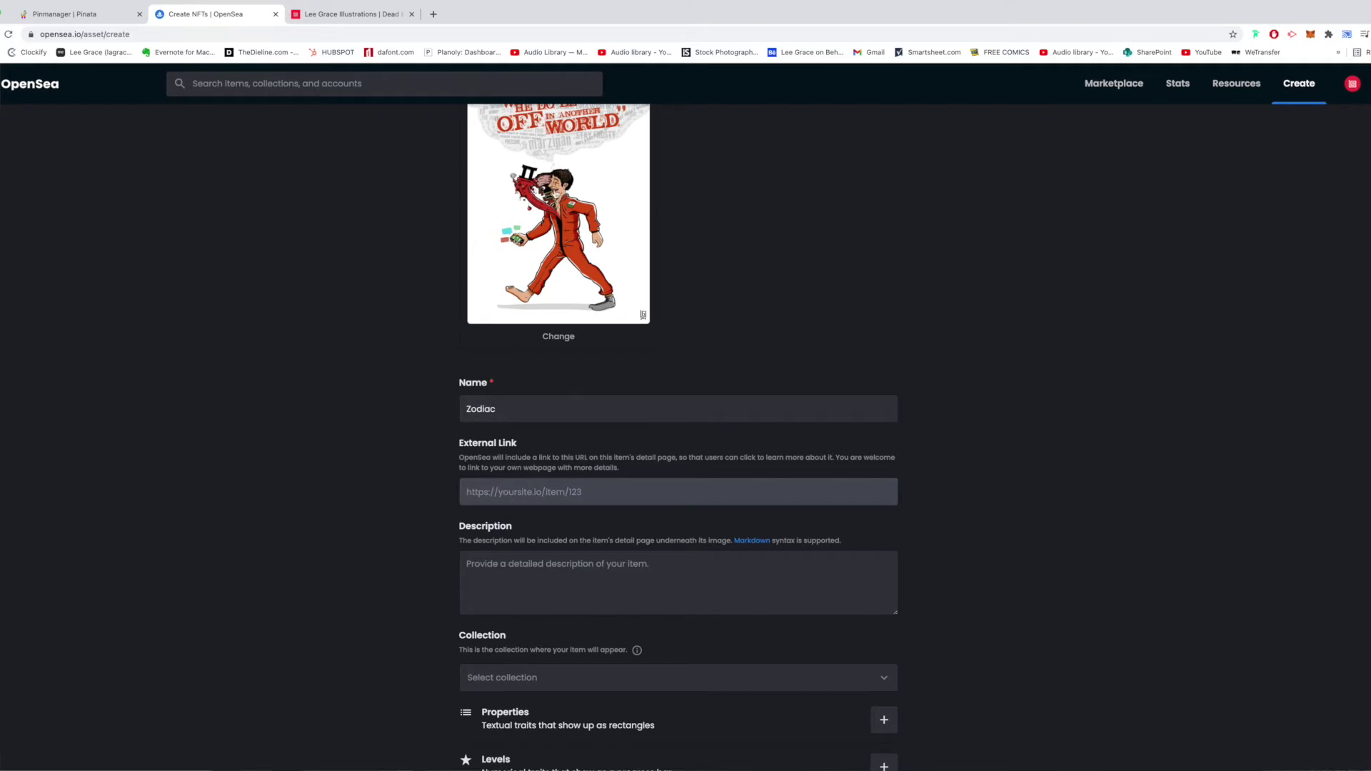
{"action": "scroll", "coordinate": [683, 355], "scroll_direction": "down", "scroll_amount": 3}
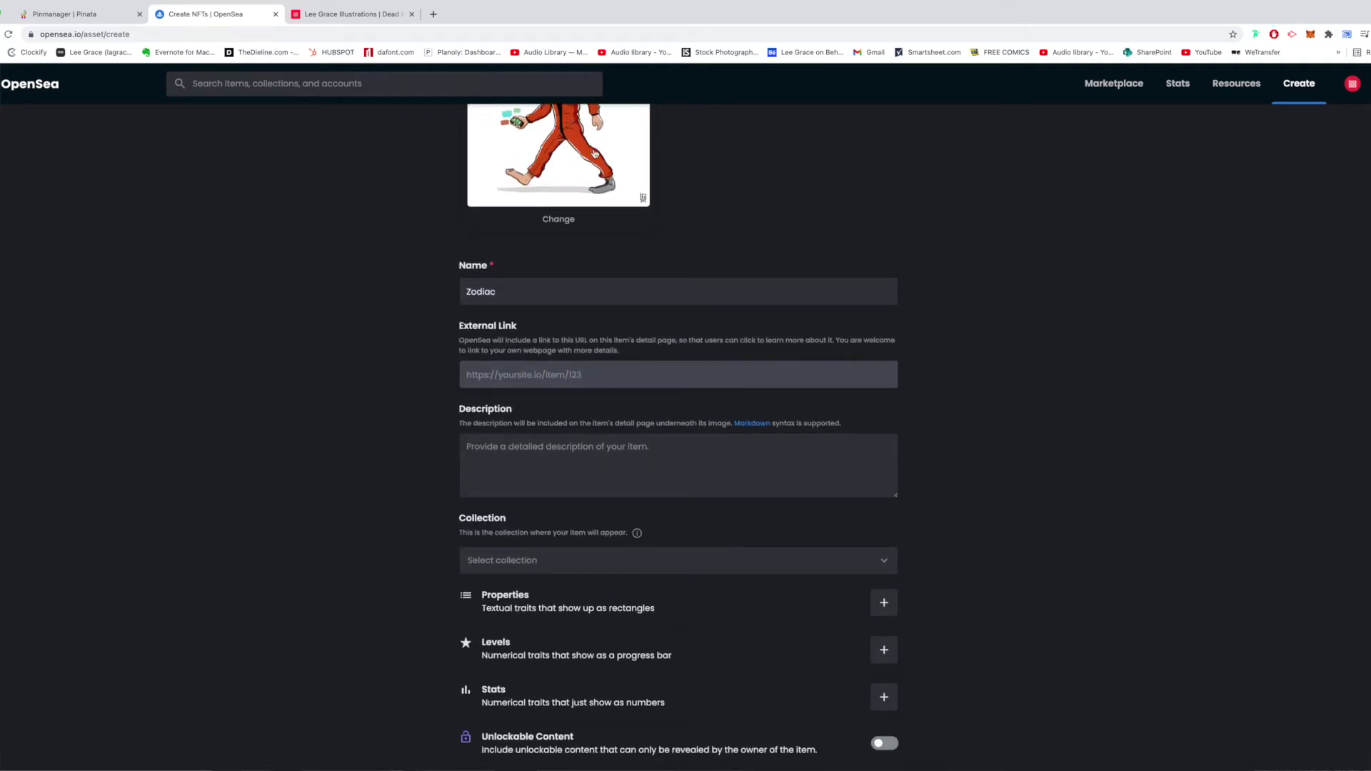
{"action": "left_click", "coordinate": [556, 450]}
{"action": "scroll", "coordinate": [850, 255], "scroll_direction": "up", "scroll_amount": 3}
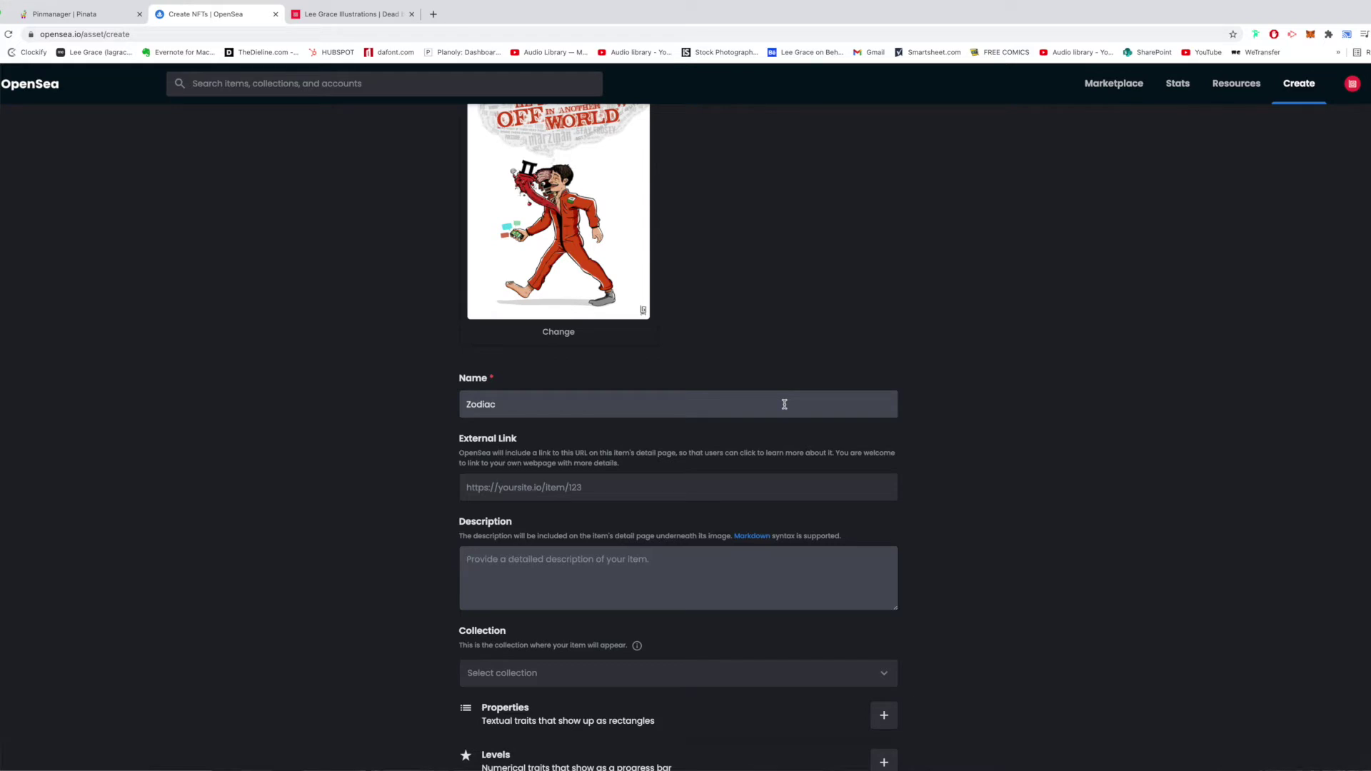
{"action": "type", "text": "Z"}
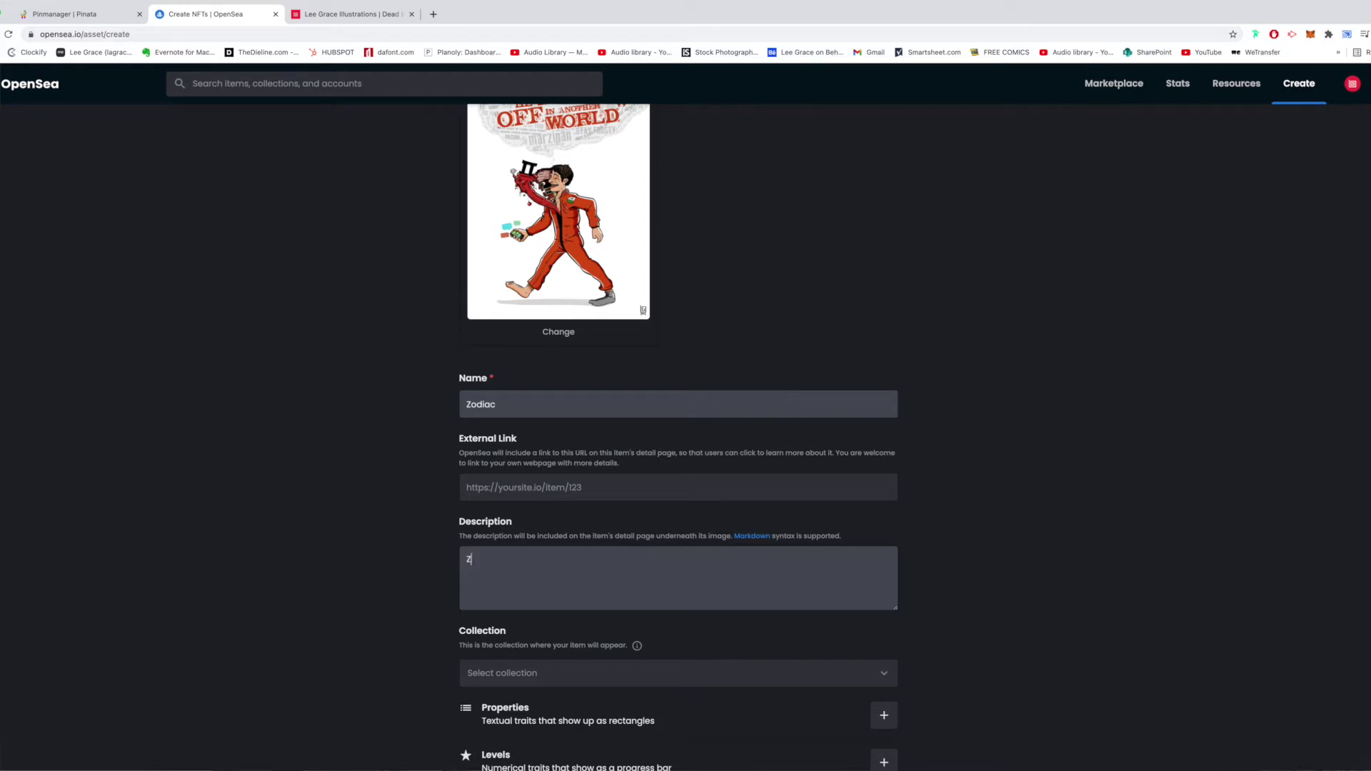
{"action": "type", "text": "odiac illustration by Lee Grace"}
{"action": "type", "text": ". Digital art"}
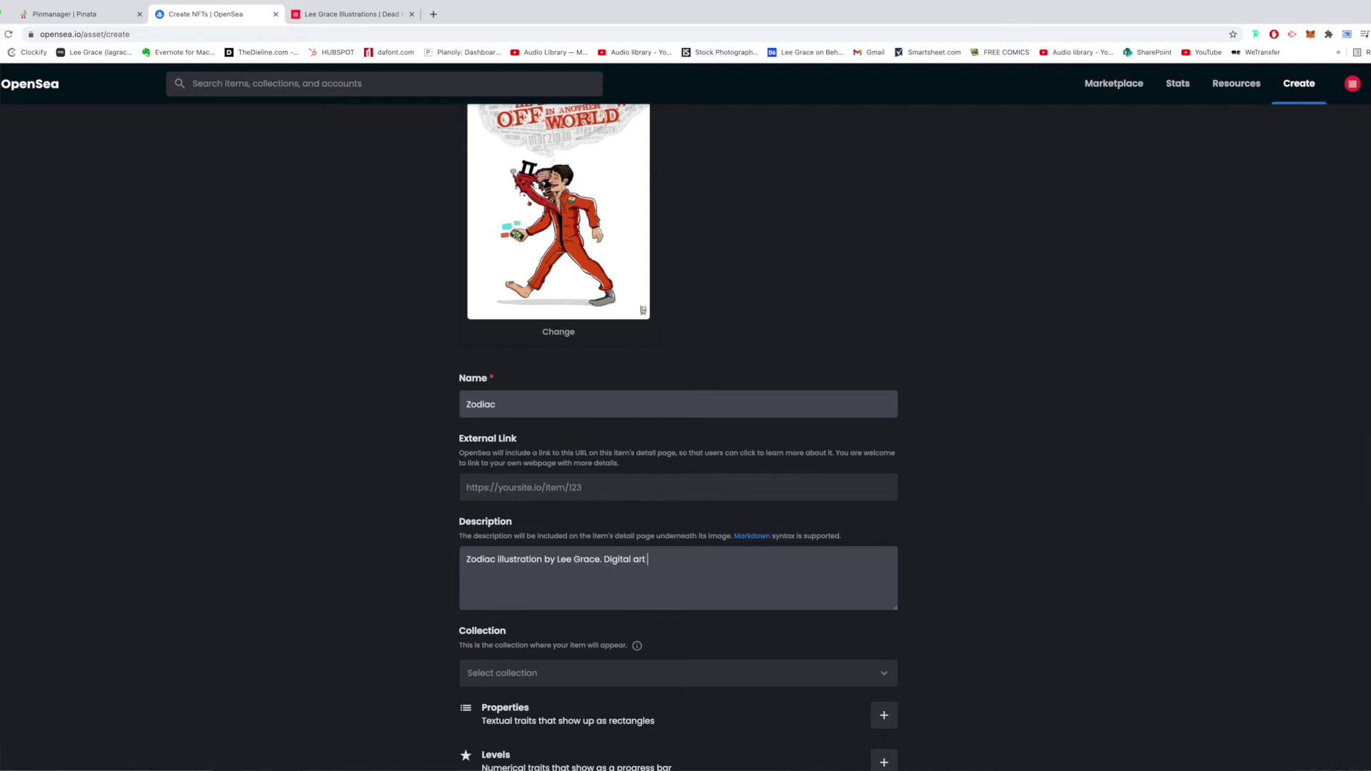
{"action": "type", "text": " developed "}
{"action": "type", "text": "in Adobe "}
{"action": "type", "text": "Photoshop"}
{"action": "type", "text": " using a"}
{"action": "type", "text": " Wcc"}
{"action": "key", "text": "BackSpace"}
{"action": "type", "text": "acom tablet."}
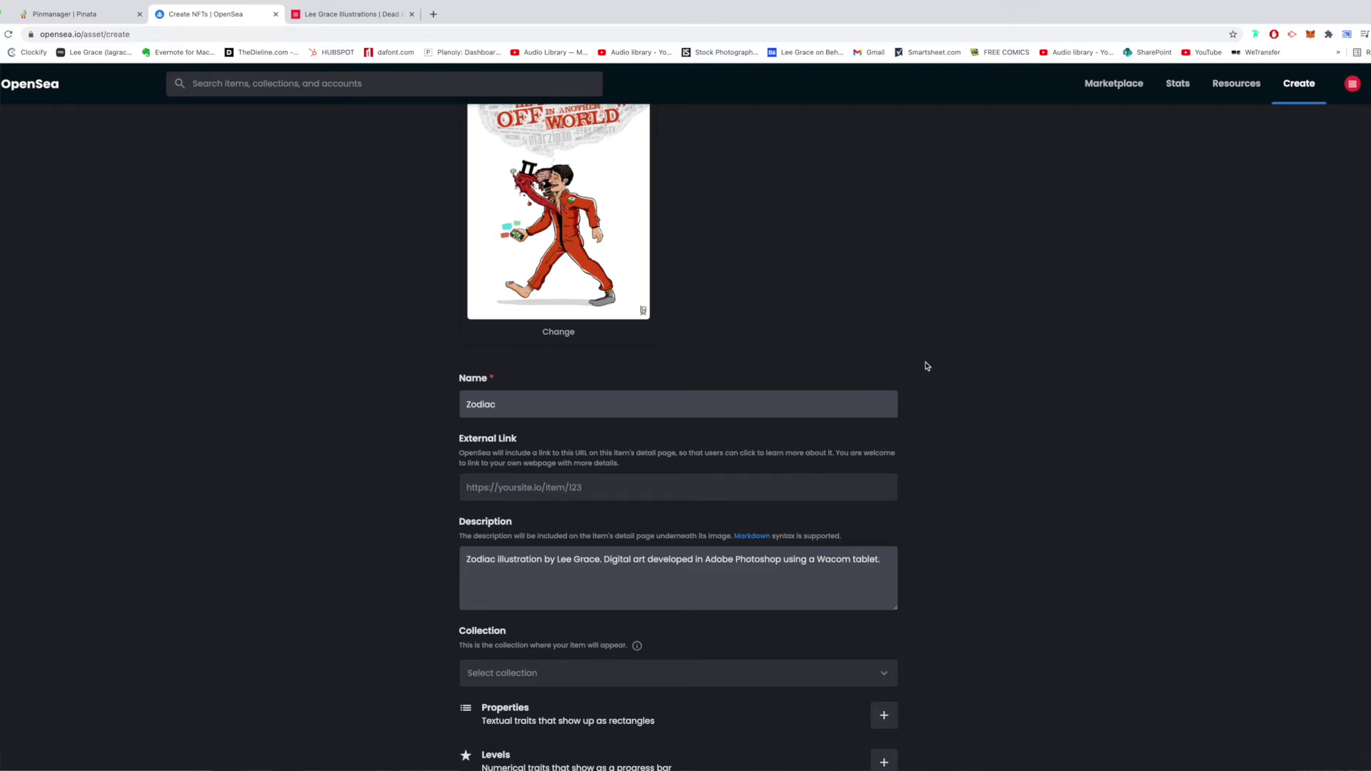
Step: Assign the Zodiac item to the artist's own art collection rather than the DEAD BY 13 Trading cards collection
{"action": "scroll", "coordinate": [926, 366], "scroll_direction": "down", "scroll_amount": 5}
{"action": "left_click", "coordinate": [598, 302]}
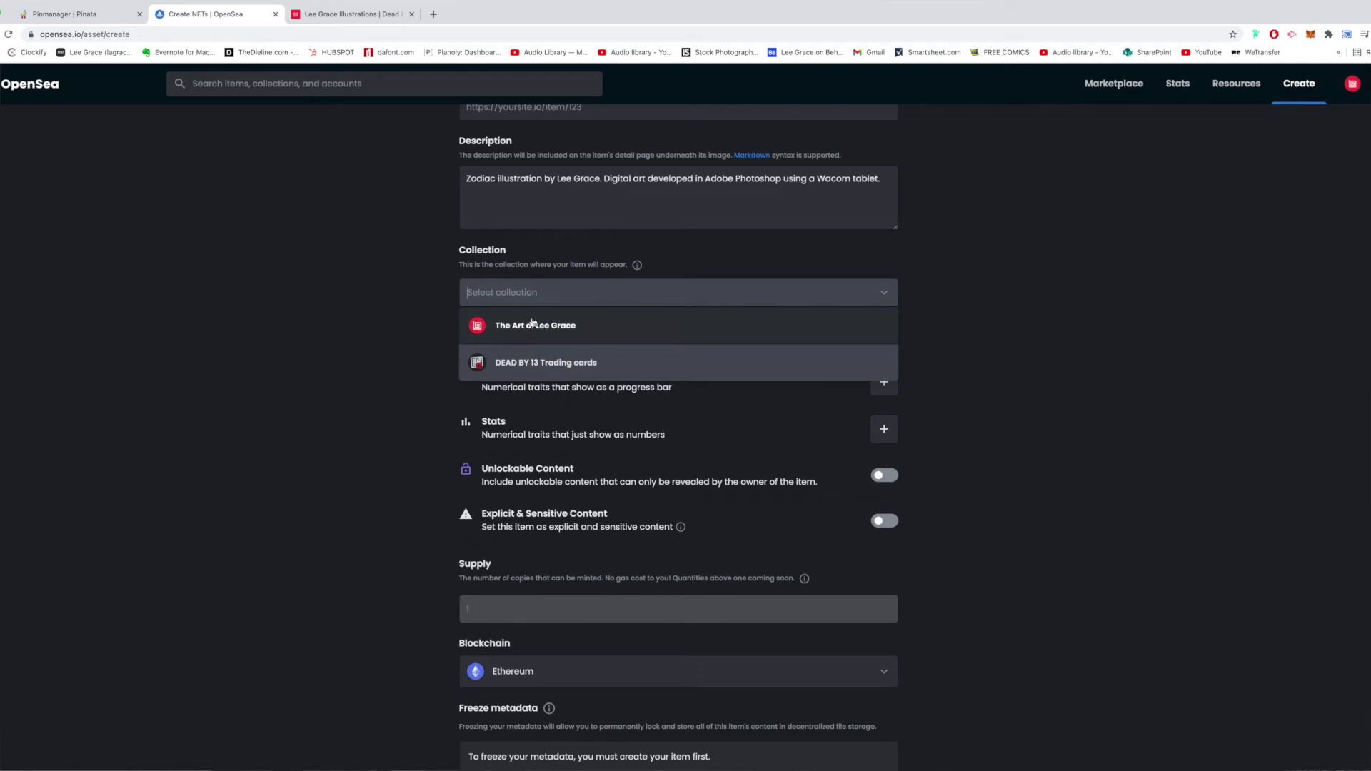
{"action": "left_click", "coordinate": [529, 330]}
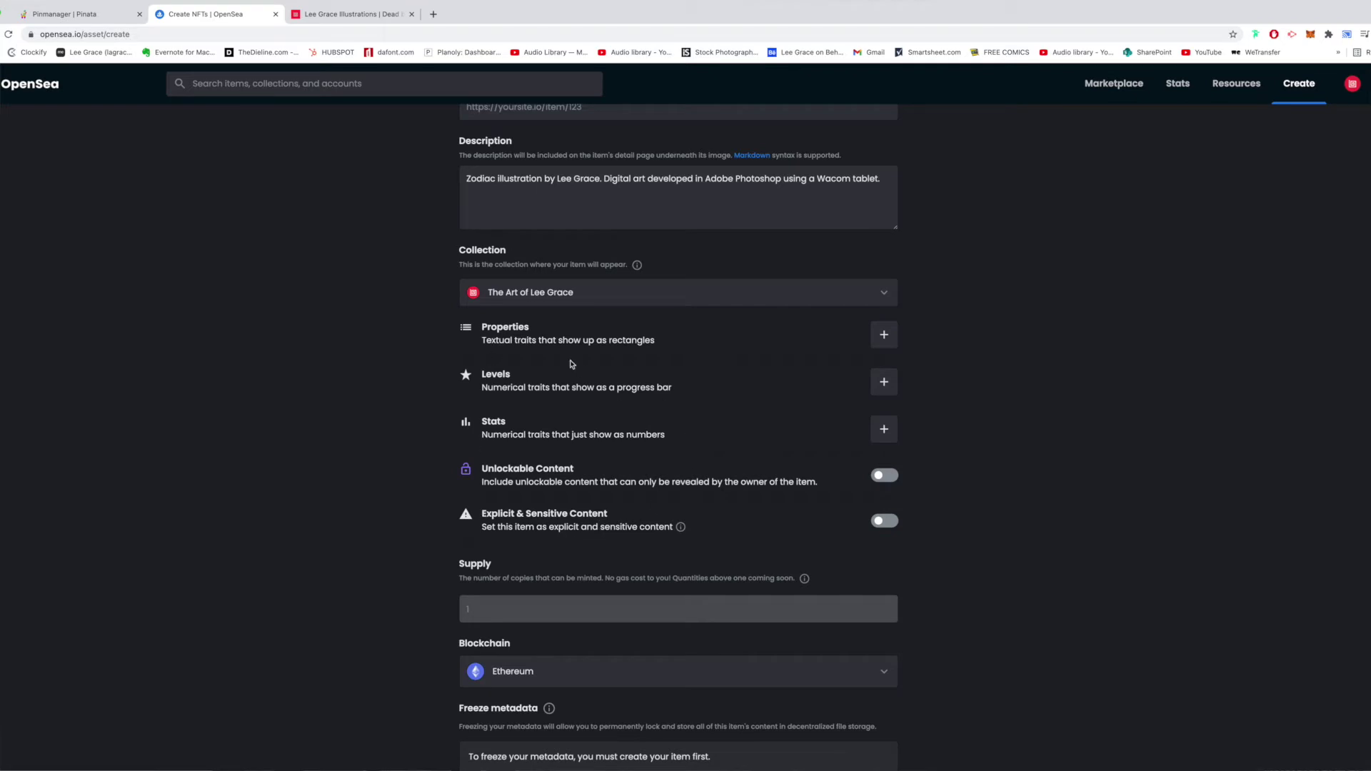
Step: Add a stat named Speed to the item with a value of 70 of 100
{"action": "left_click", "coordinate": [883, 429]}
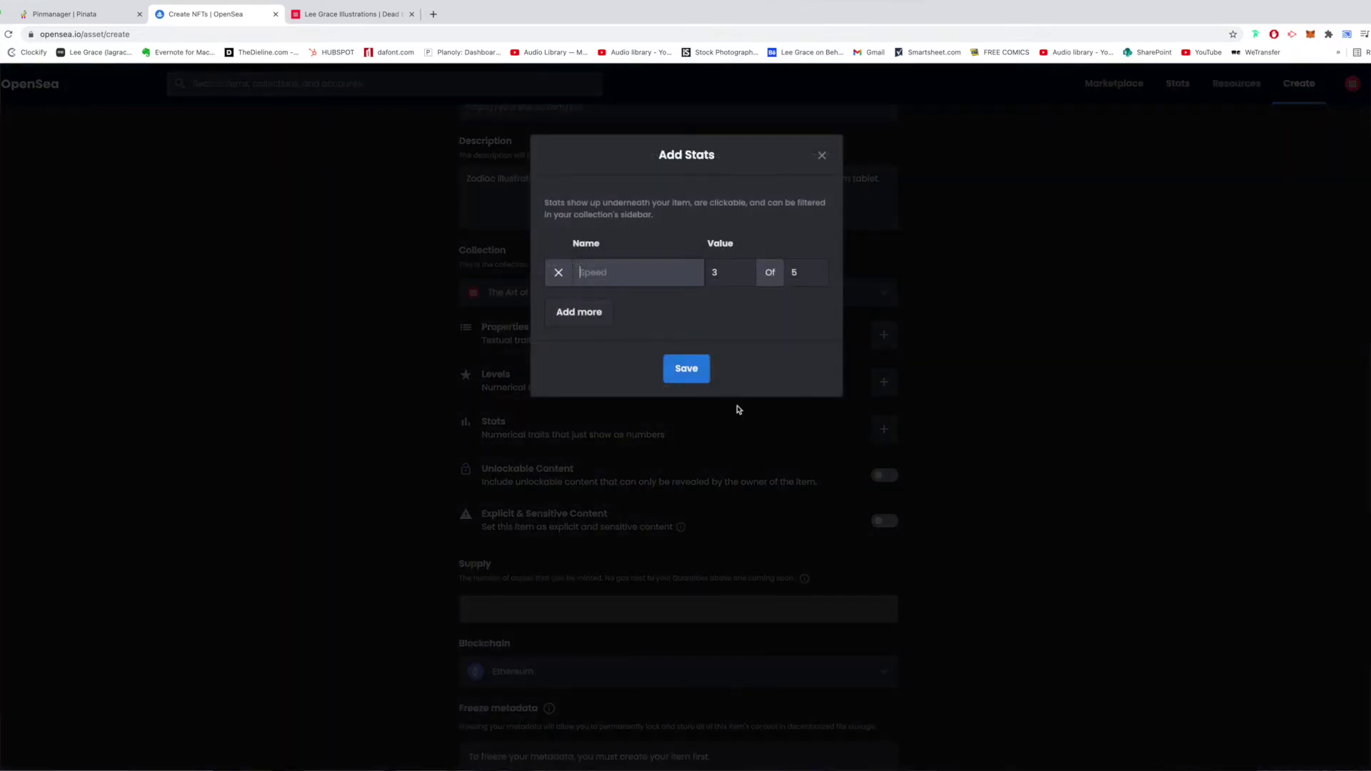
{"action": "left_click", "coordinate": [633, 283]}
{"action": "type", "text": "Spee"}
{"action": "key", "text": "Tab"}
{"action": "key", "text": "Tab"}
{"action": "type", "text": "100"}
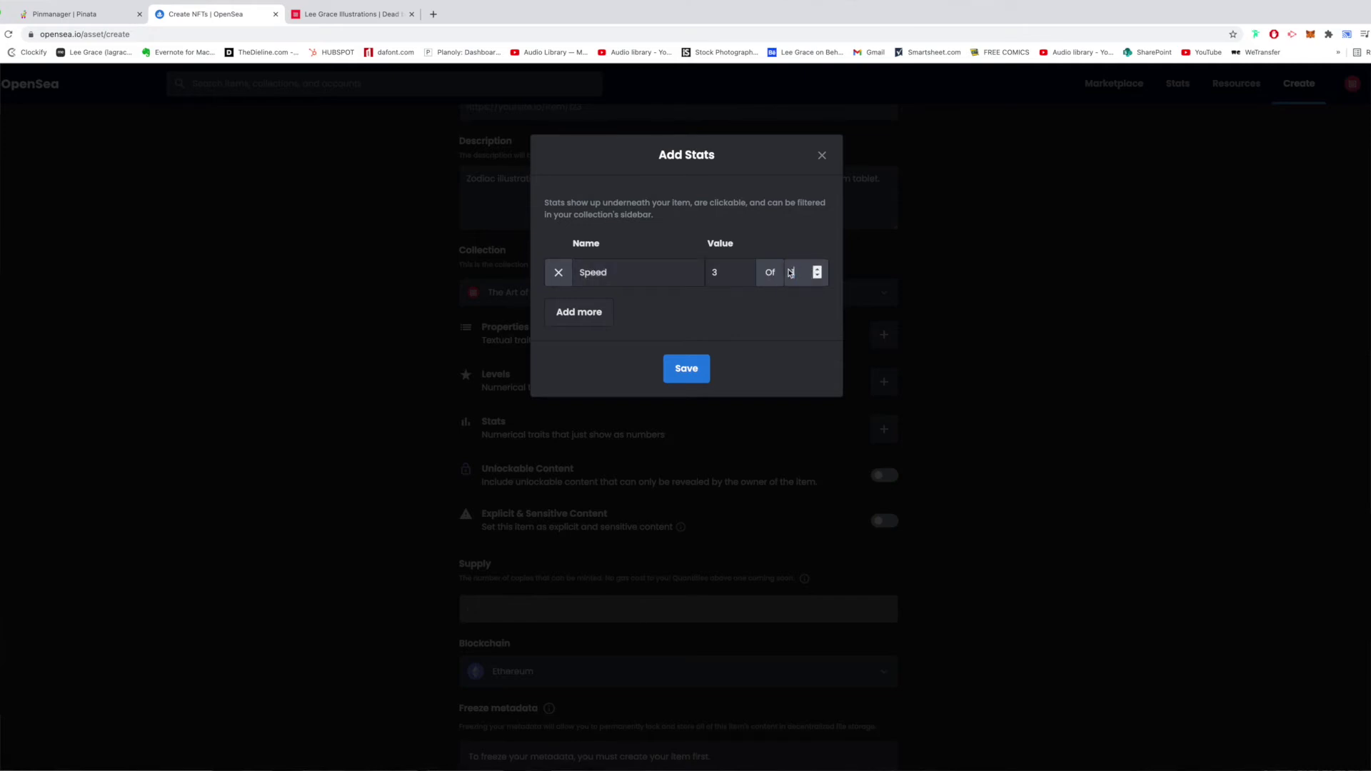
{"action": "double_click", "coordinate": [714, 272]}
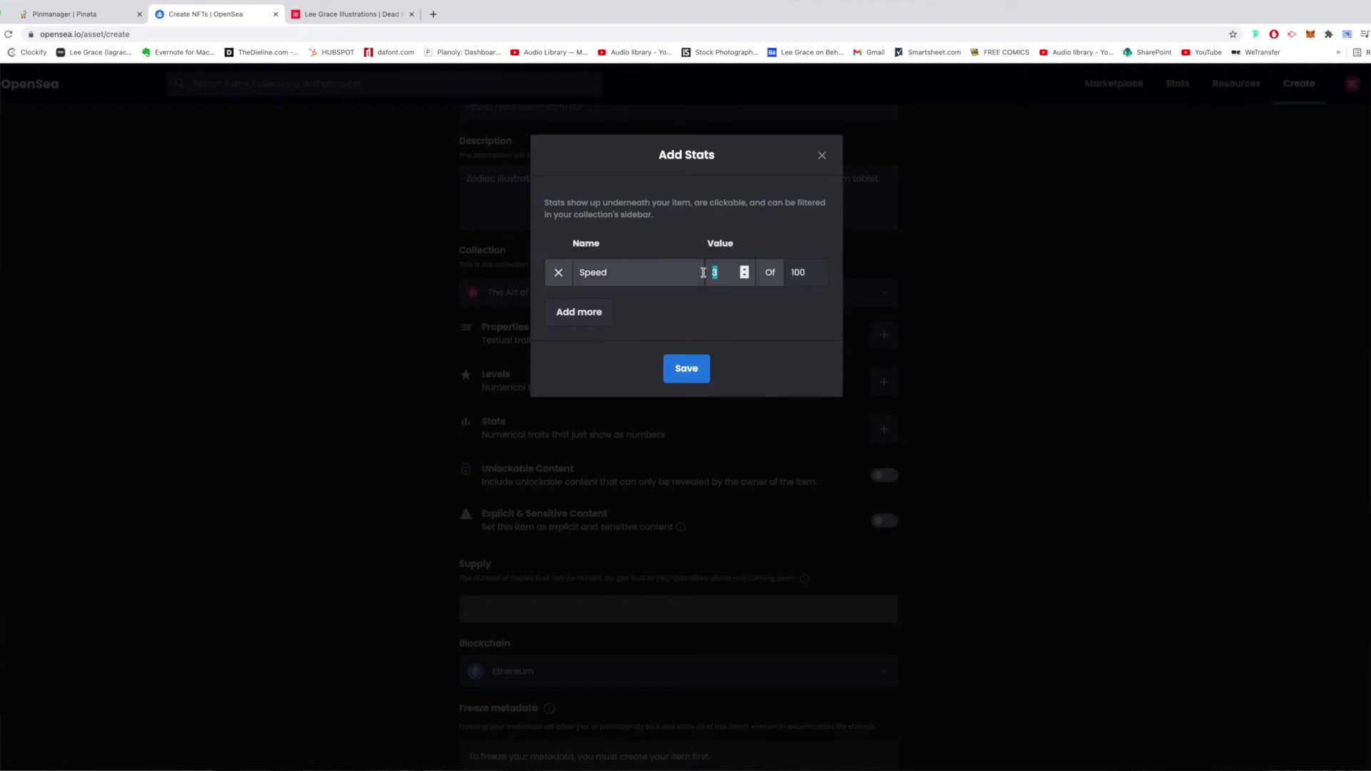
{"action": "type", "text": "70"}
Step: Add a second stat named Defence with a value of 34 of 5100 and save the stats
{"action": "left_click", "coordinate": [601, 312]}
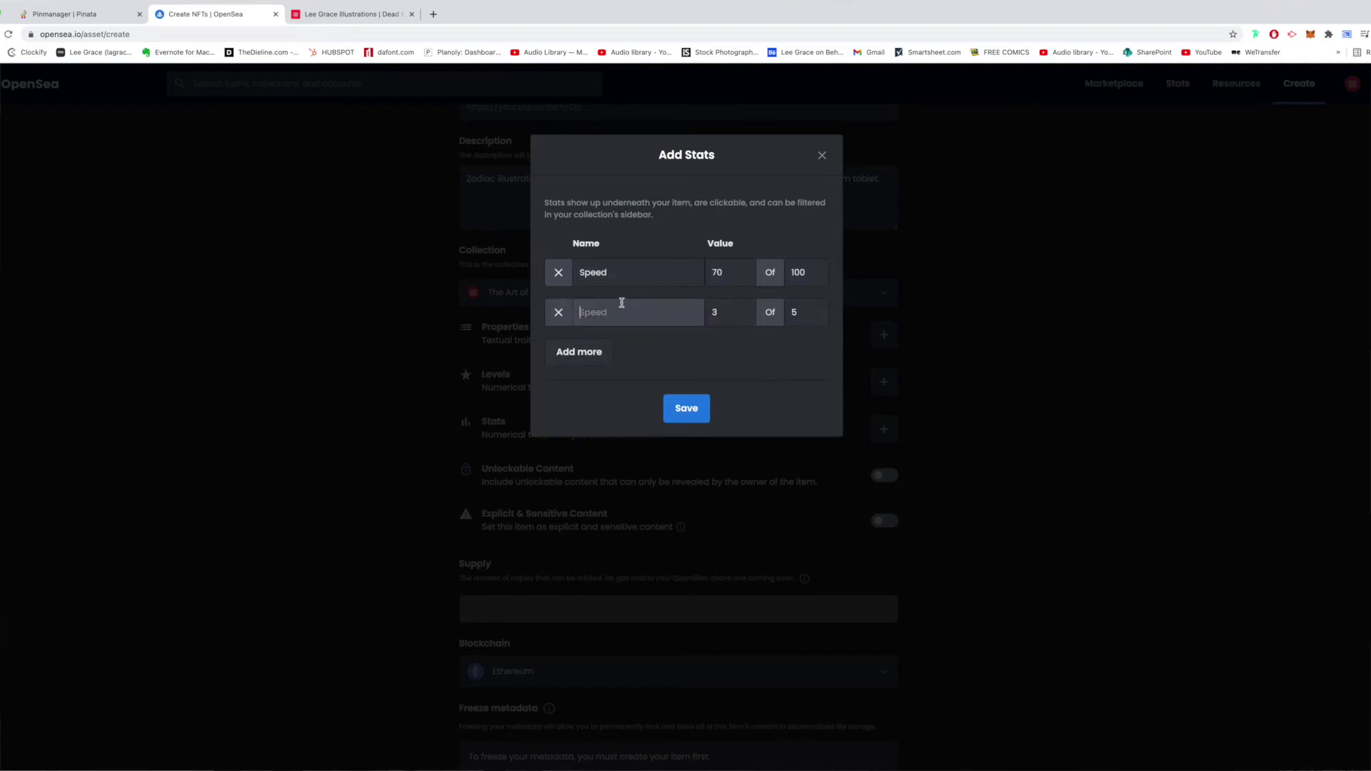
{"action": "type", "text": "S"}
{"action": "key", "text": "BackSpace"}
{"action": "key", "text": "BackSpace"}
{"action": "type", "text": "Defence"}
{"action": "left_click", "coordinate": [797, 312]}
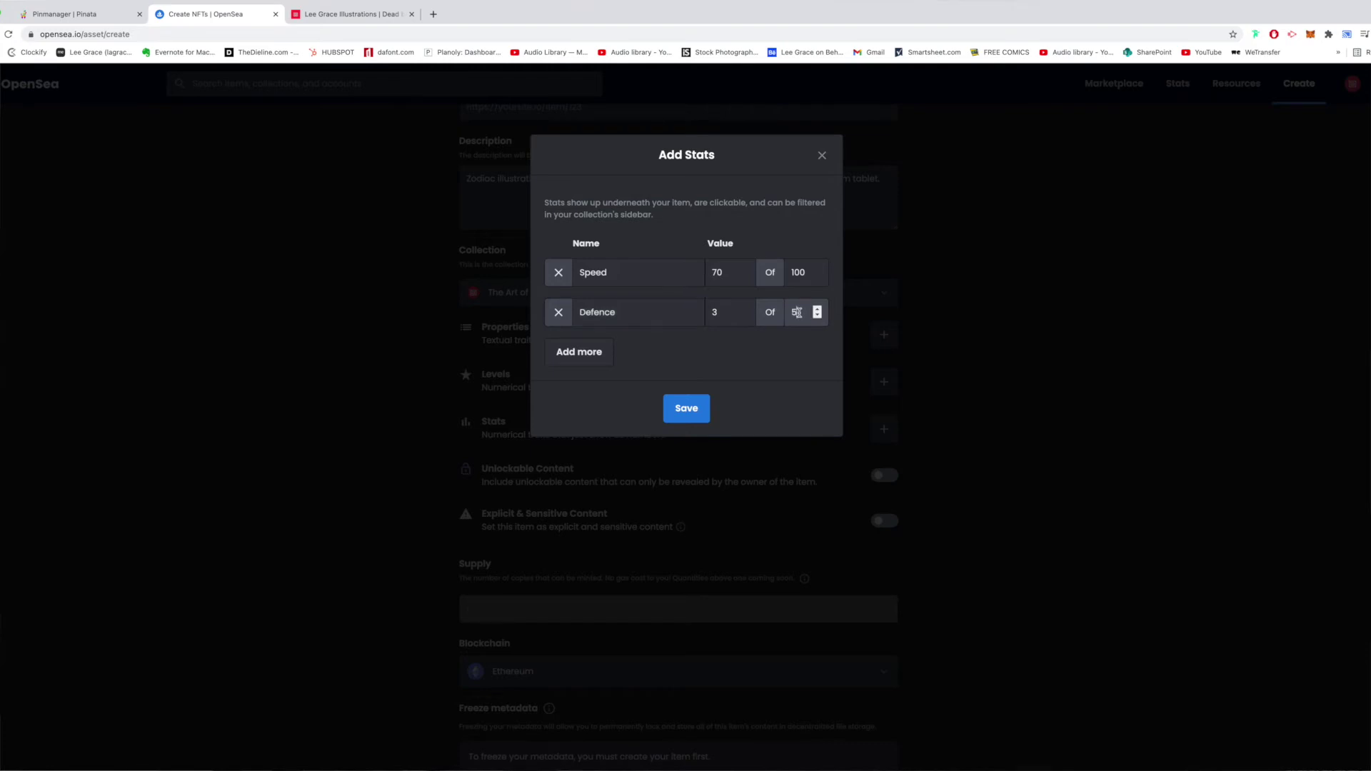
{"action": "type", "text": "00"}
{"action": "double_click", "coordinate": [734, 314]}
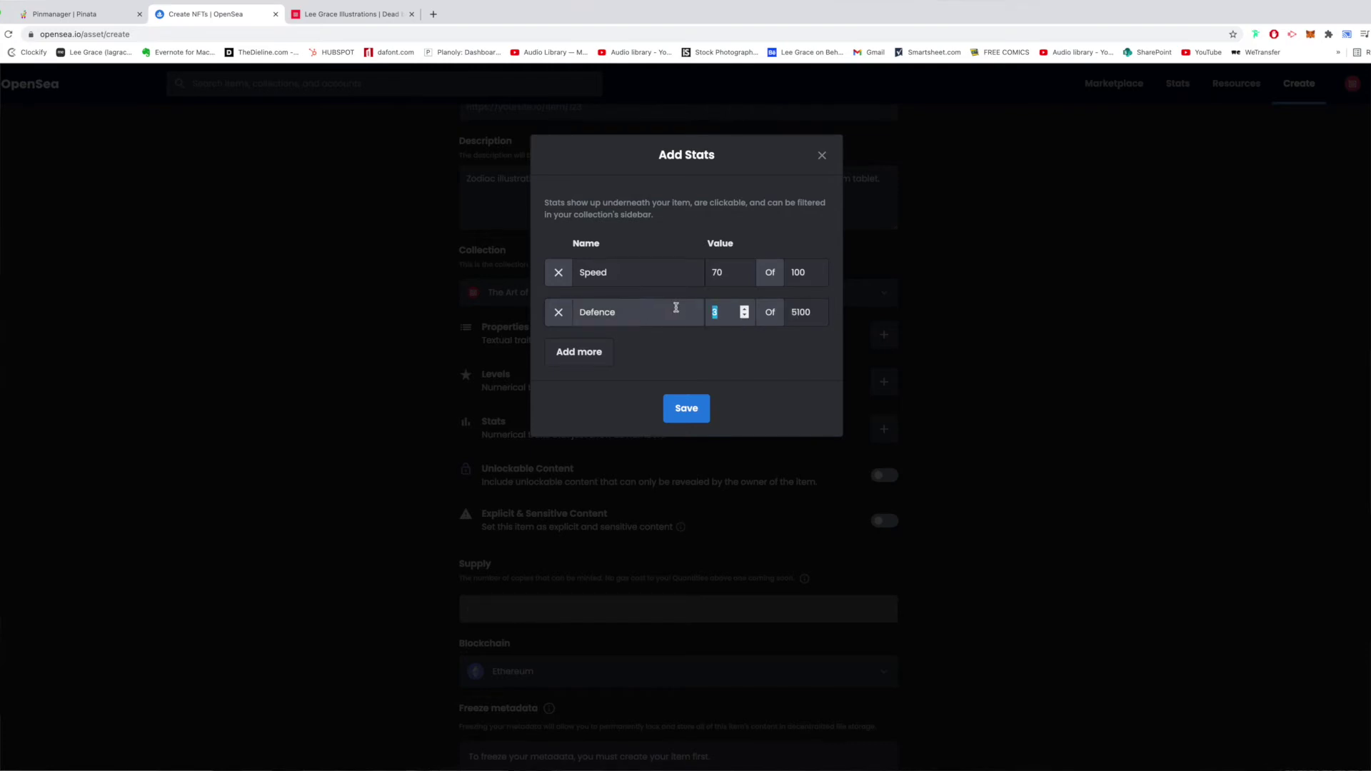
{"action": "type", "text": "34"}
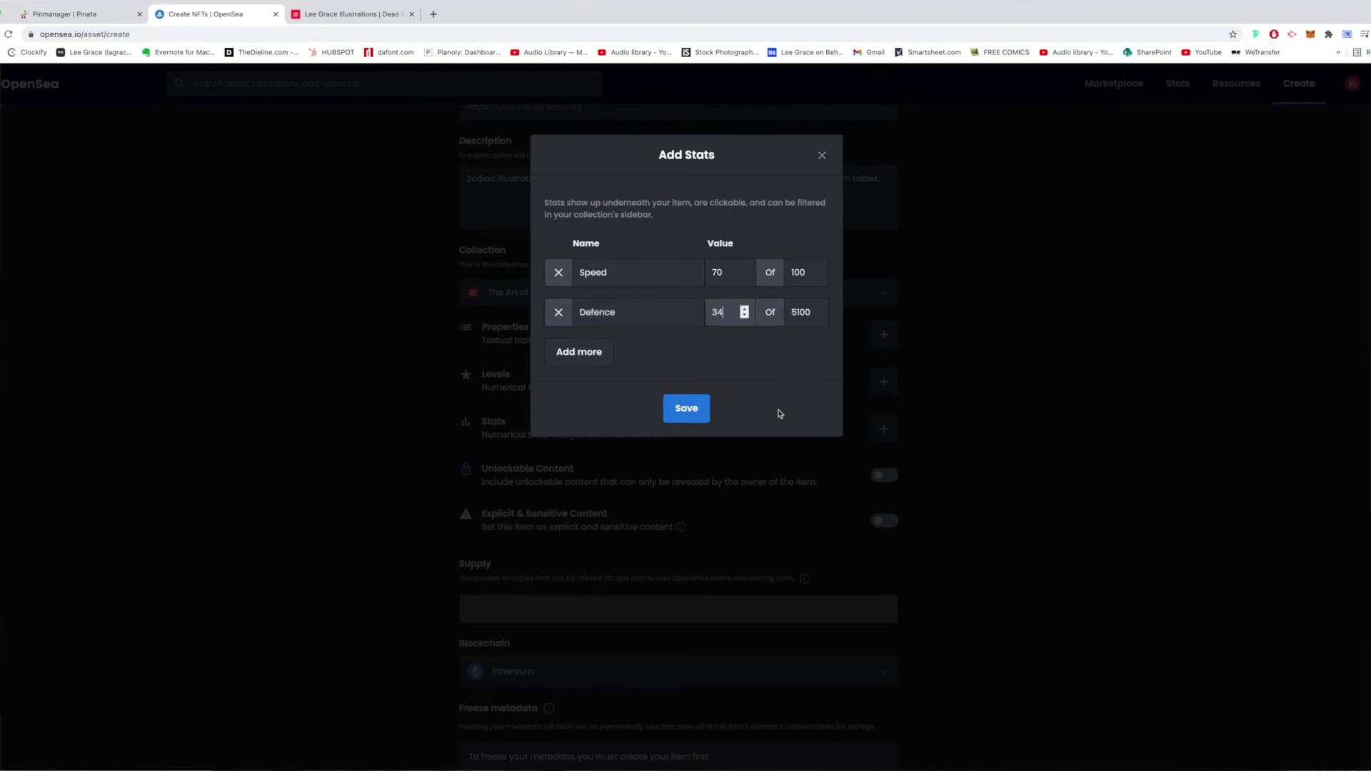
{"action": "left_click", "coordinate": [691, 413]}
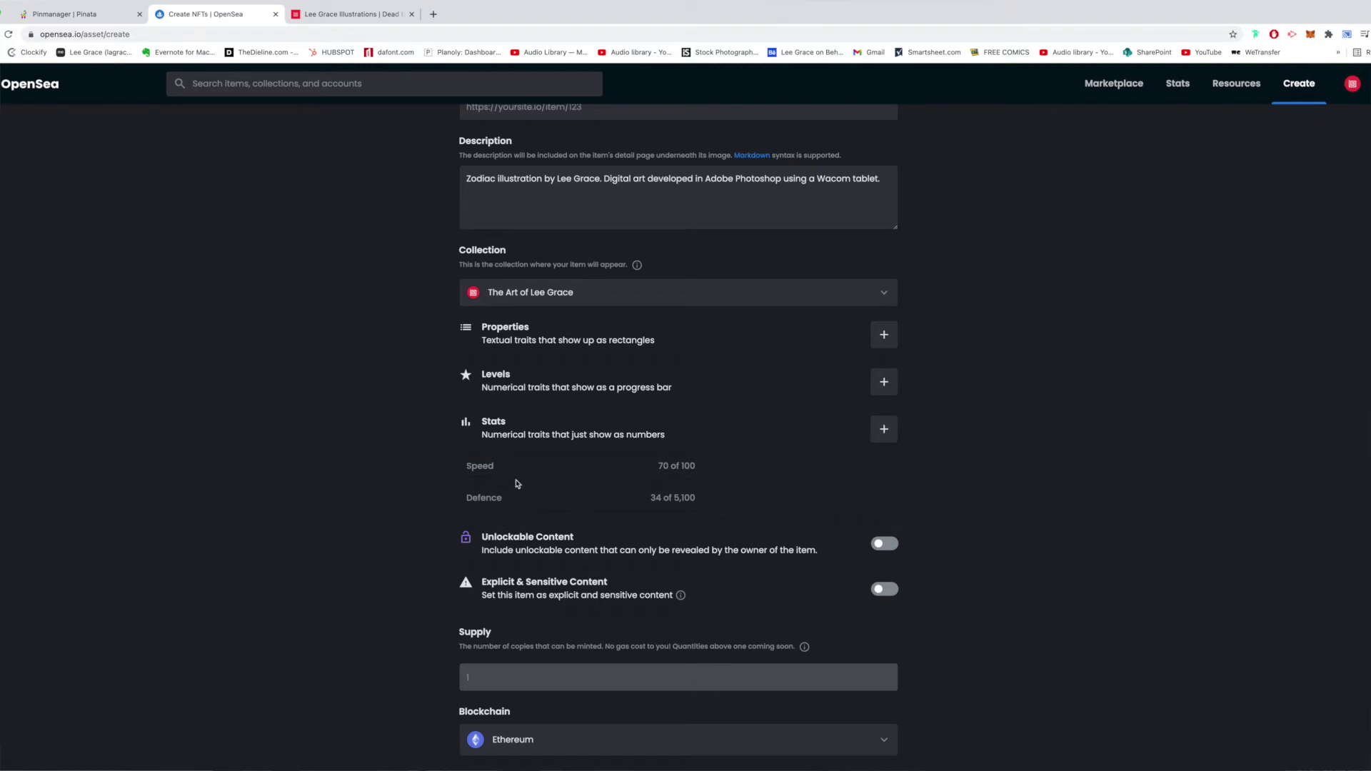
Step: Remove the Speed and Defence stats from the item and save the emptied stats list
{"action": "left_click", "coordinate": [670, 51], "text": "shift+super"}
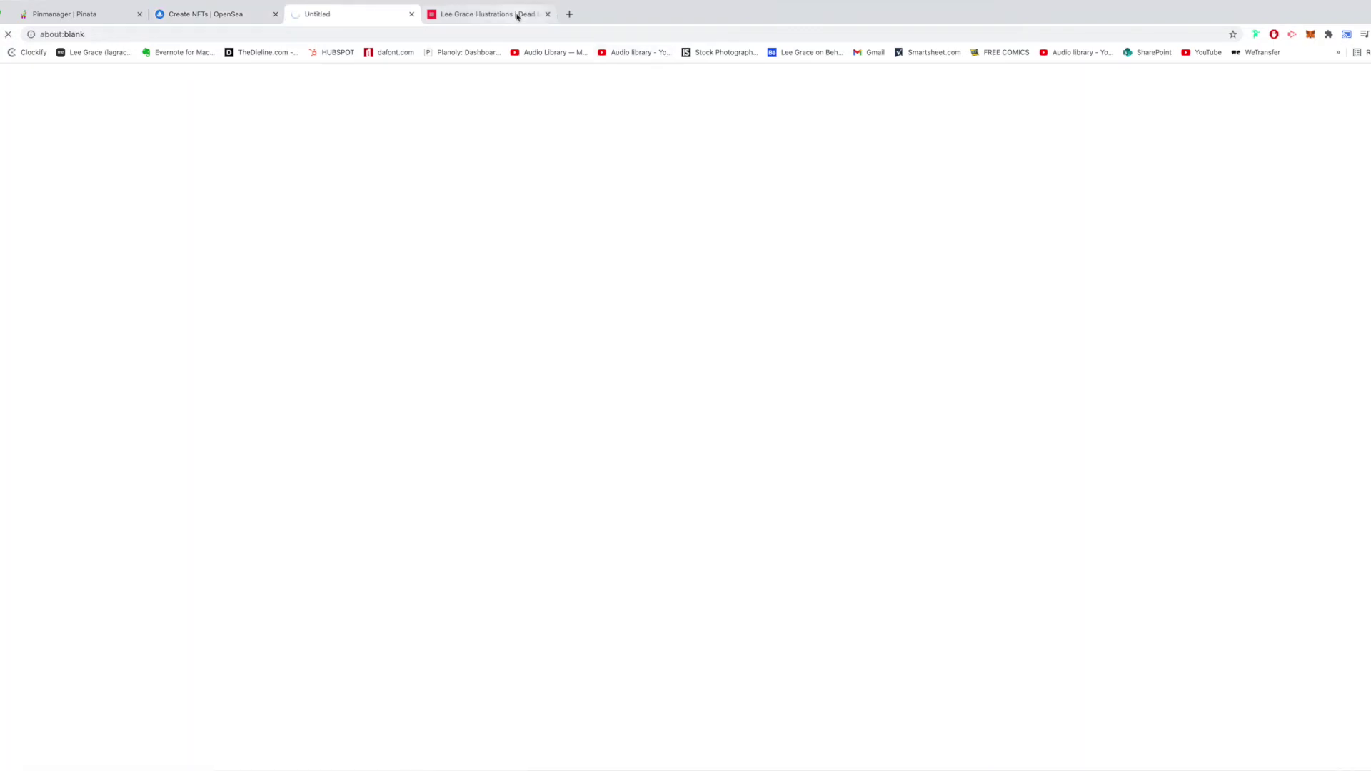
{"action": "key", "text": "super+w"}
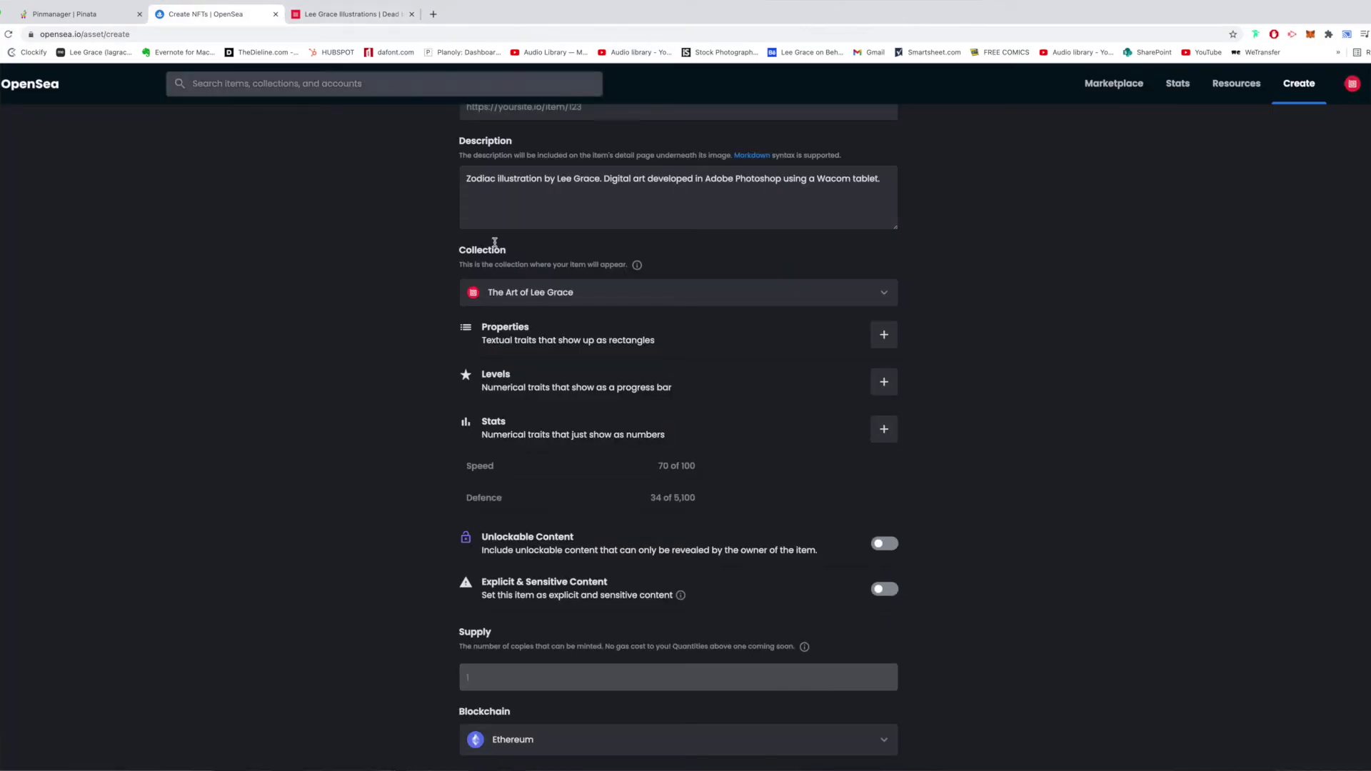
{"action": "left_click", "coordinate": [884, 435]}
{"action": "left_click", "coordinate": [559, 311]}
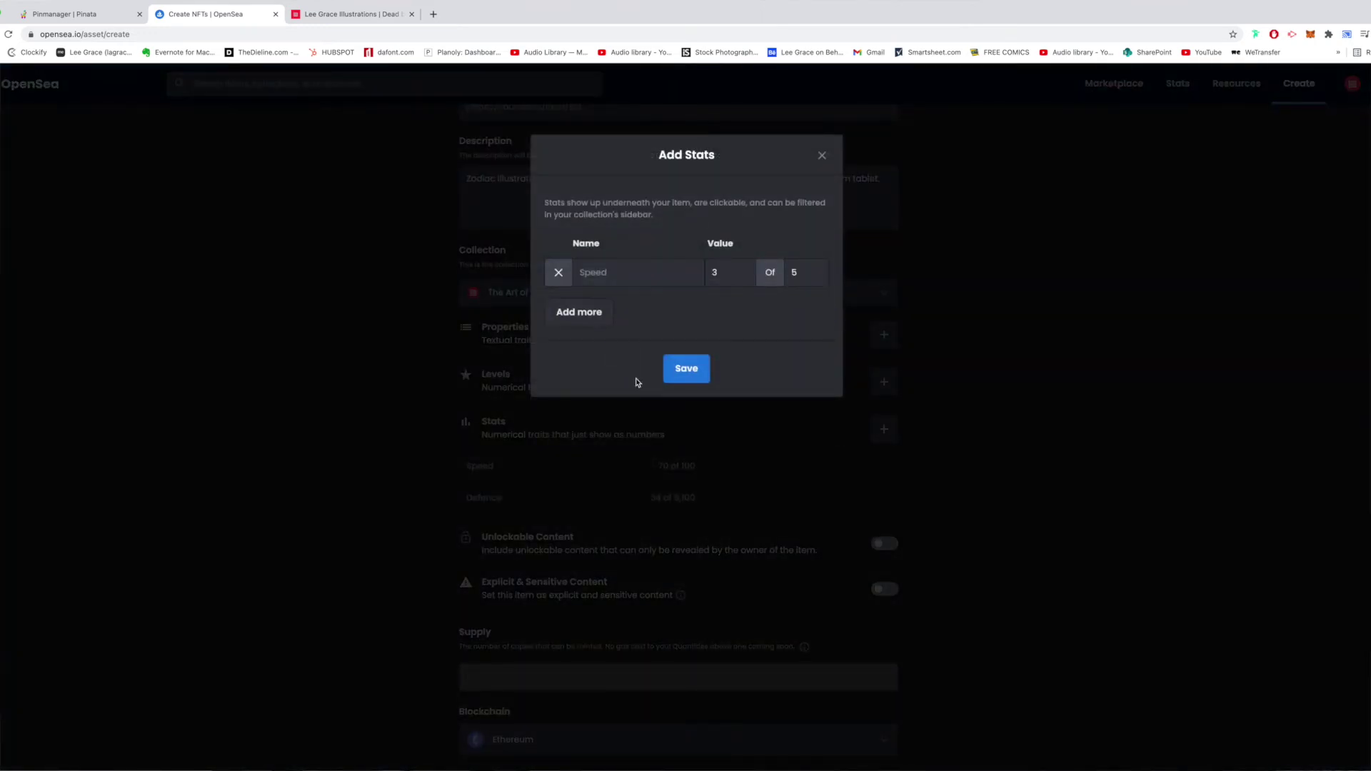
{"action": "left_click", "coordinate": [704, 378]}
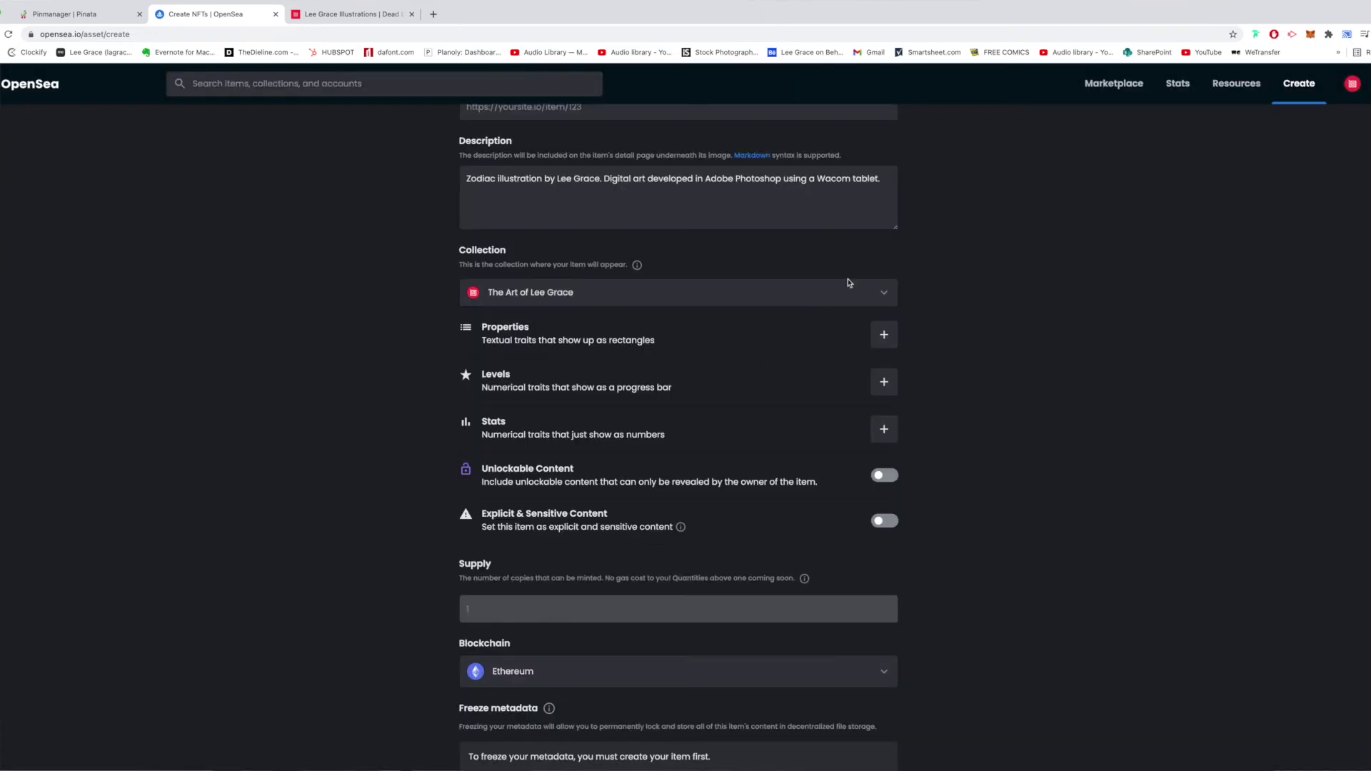
Step: Turn on unlockable content for the Zodiac item so that content can be entered for its owner
{"action": "scroll", "coordinate": [849, 447], "scroll_direction": "up", "scroll_amount": 2}
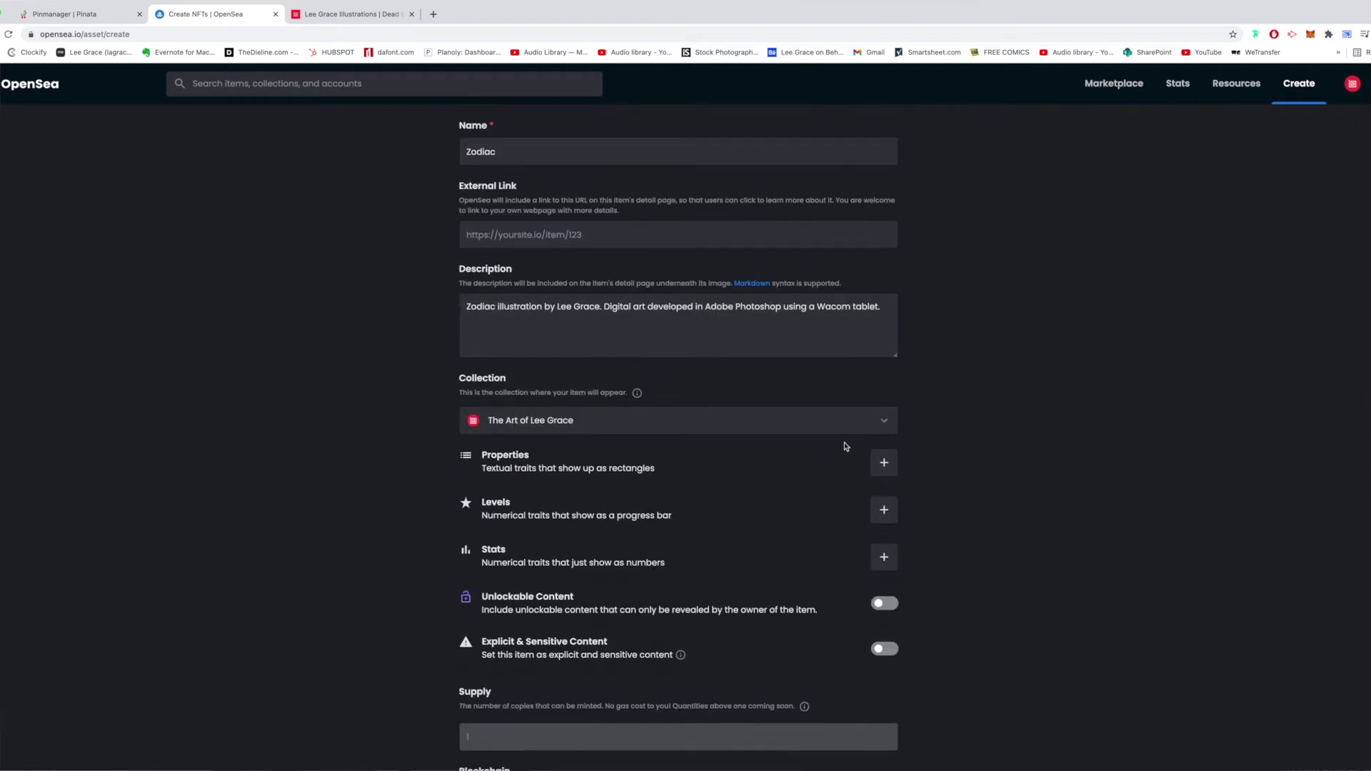
{"action": "scroll", "coordinate": [845, 447], "scroll_direction": "down", "scroll_amount": 1}
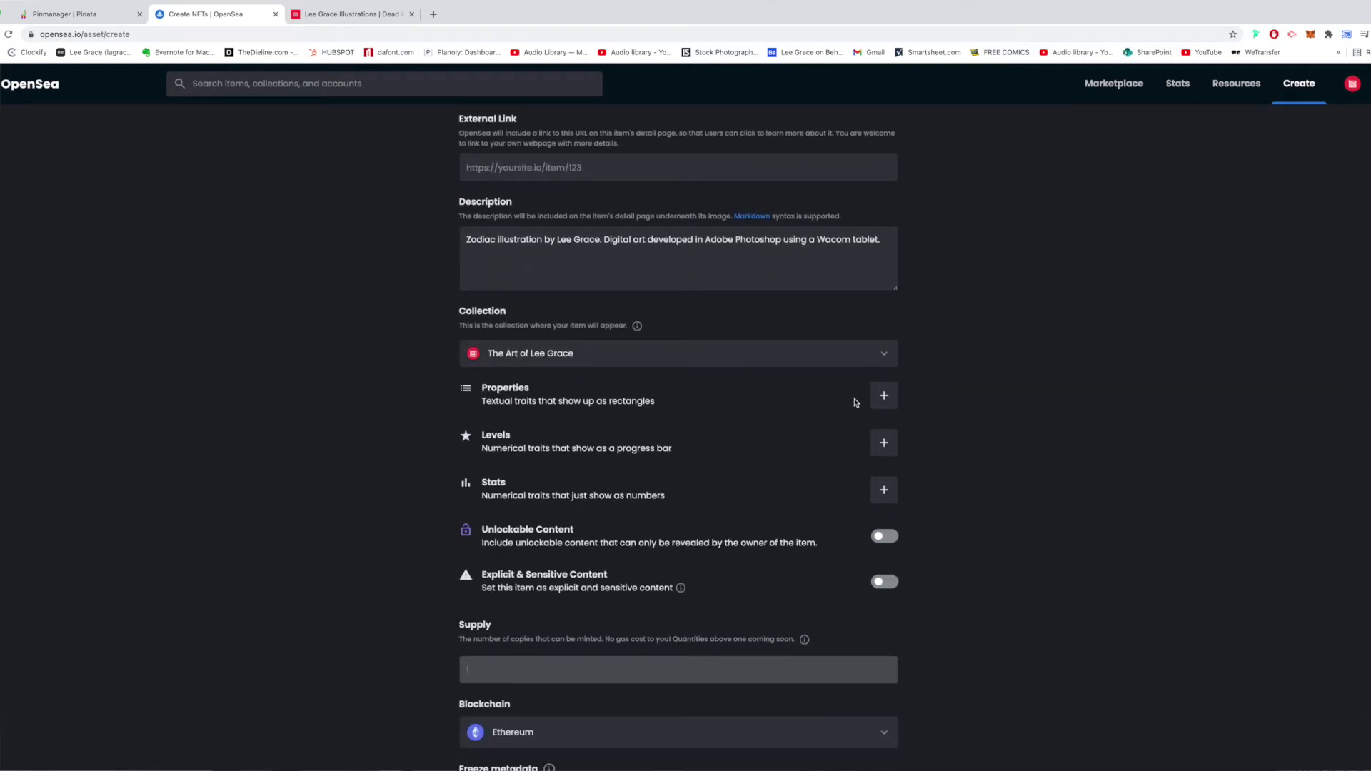
{"action": "scroll", "coordinate": [726, 421], "scroll_direction": "up", "scroll_amount": 1}
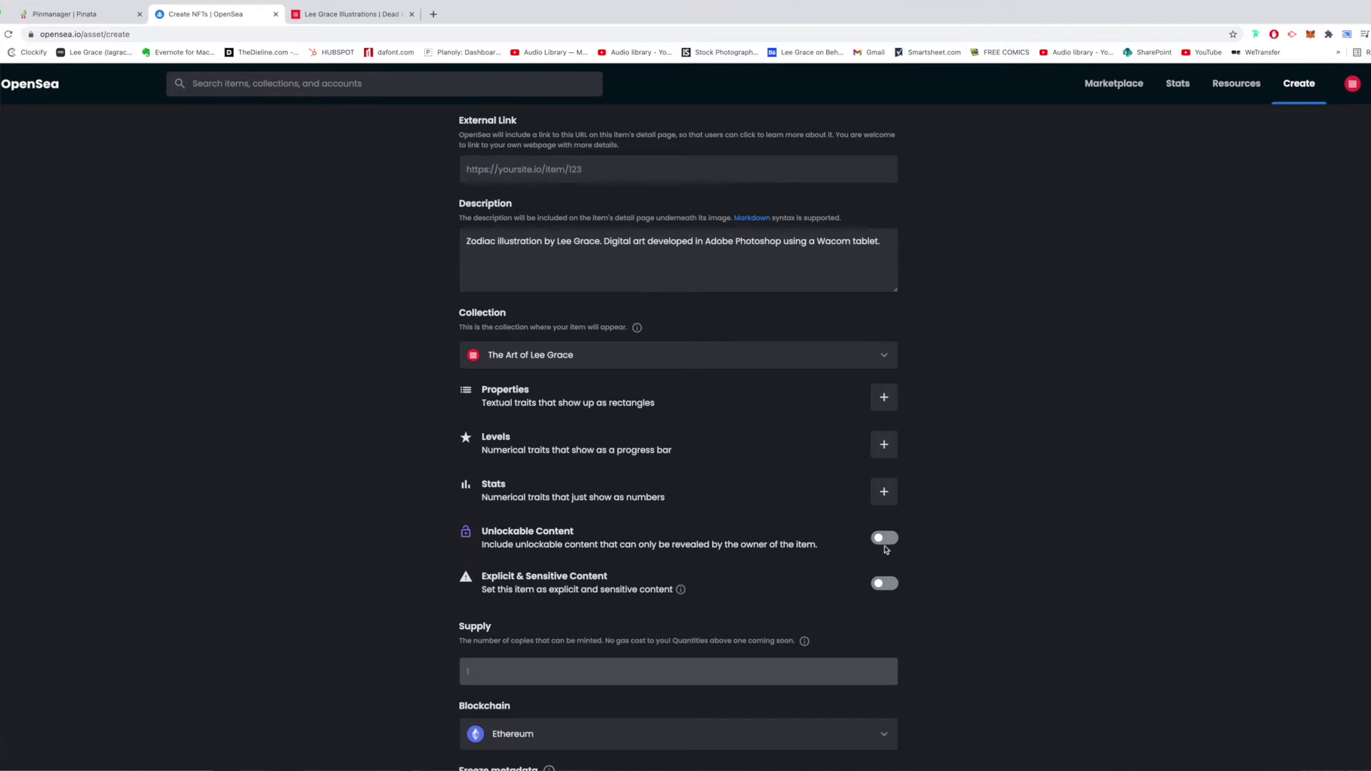
{"action": "scroll", "coordinate": [886, 546], "scroll_direction": "down", "scroll_amount": 1}
{"action": "left_click", "coordinate": [884, 468]}
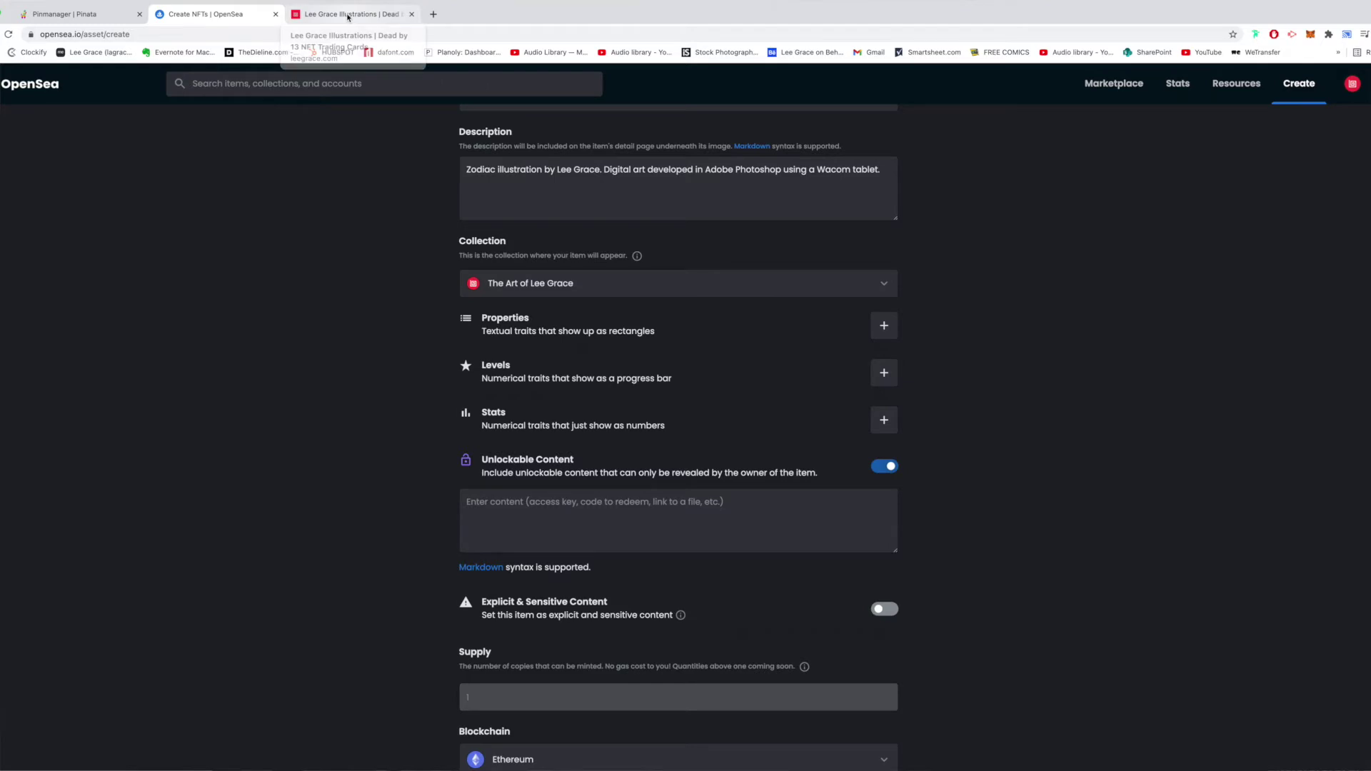
Step: Switch to Pinata, find and preview Zodiac.jpg in the Illustrations folder, and upload it under the name Zodiac.jpg
{"action": "left_click", "coordinate": [139, 20]}
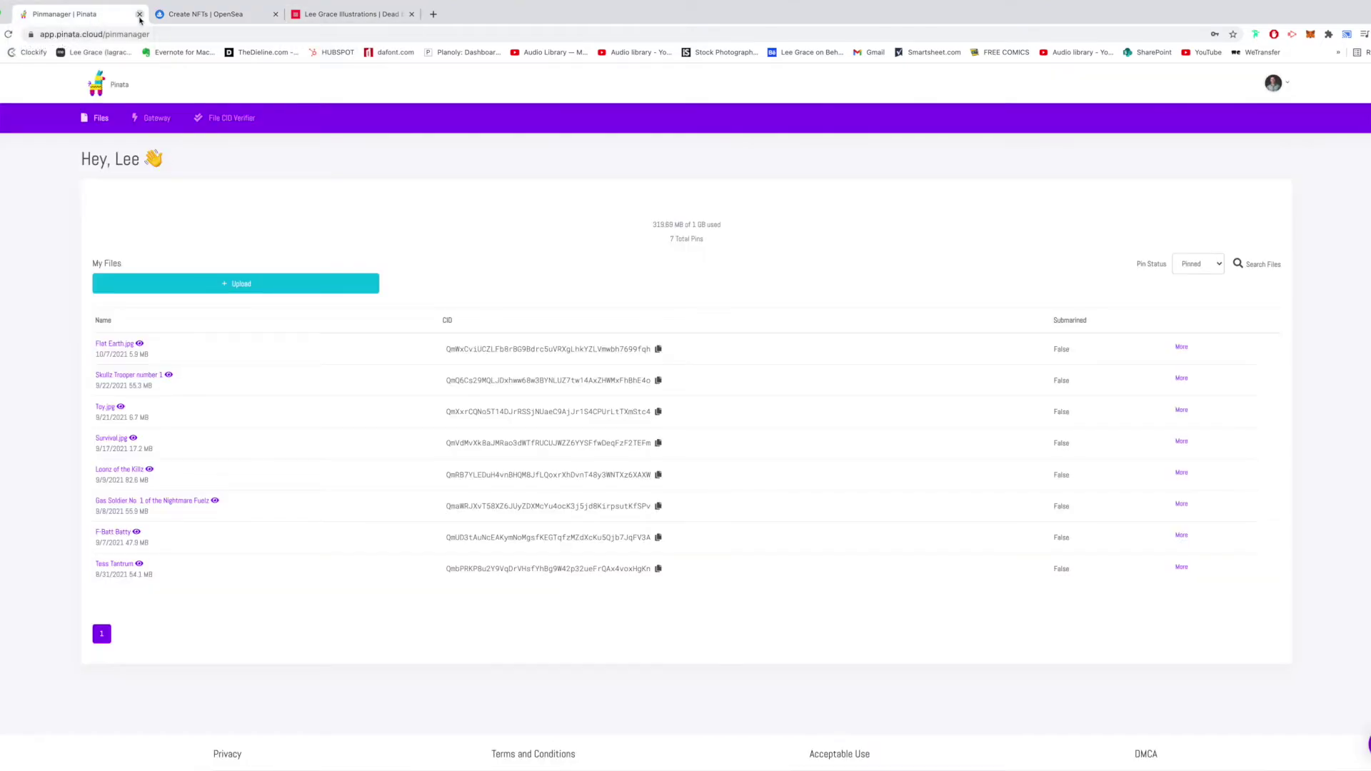
{"action": "left_click", "coordinate": [239, 286]}
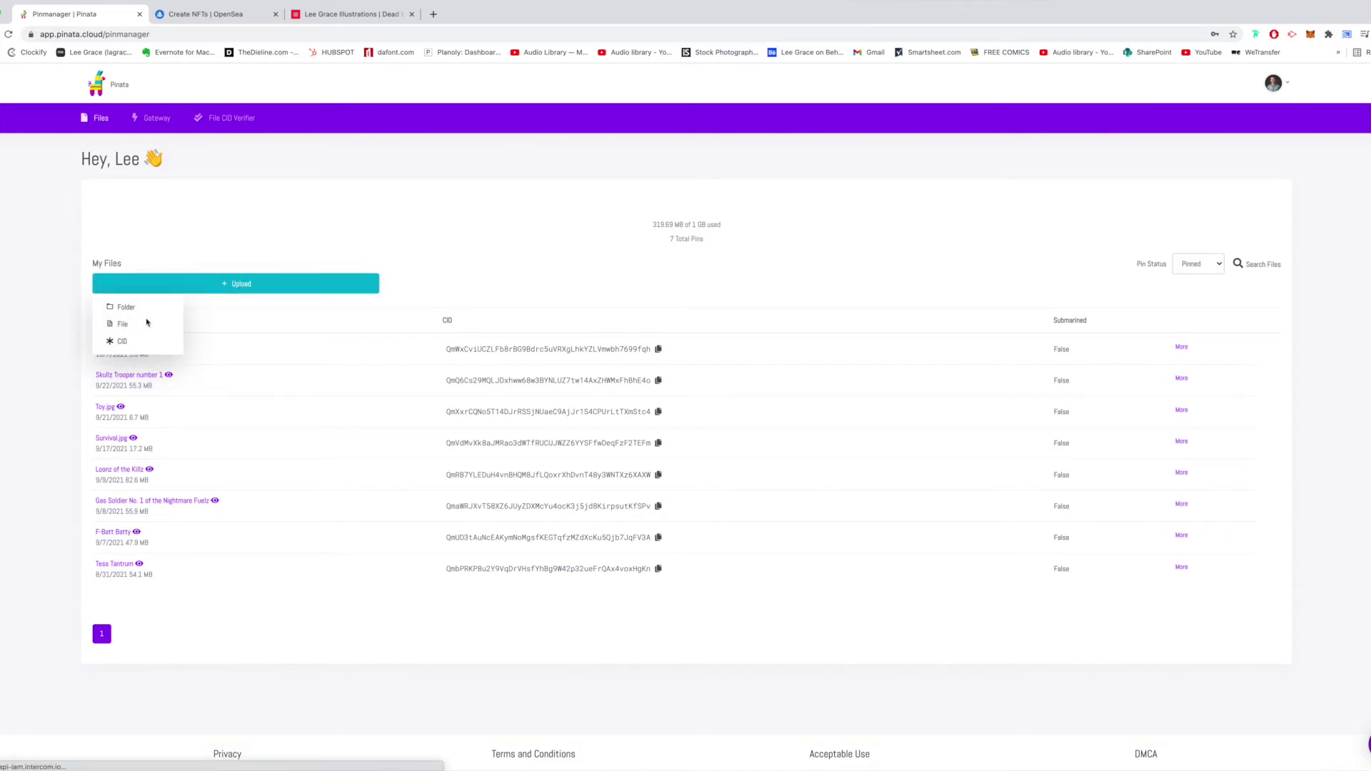
{"action": "left_click", "coordinate": [123, 325]}
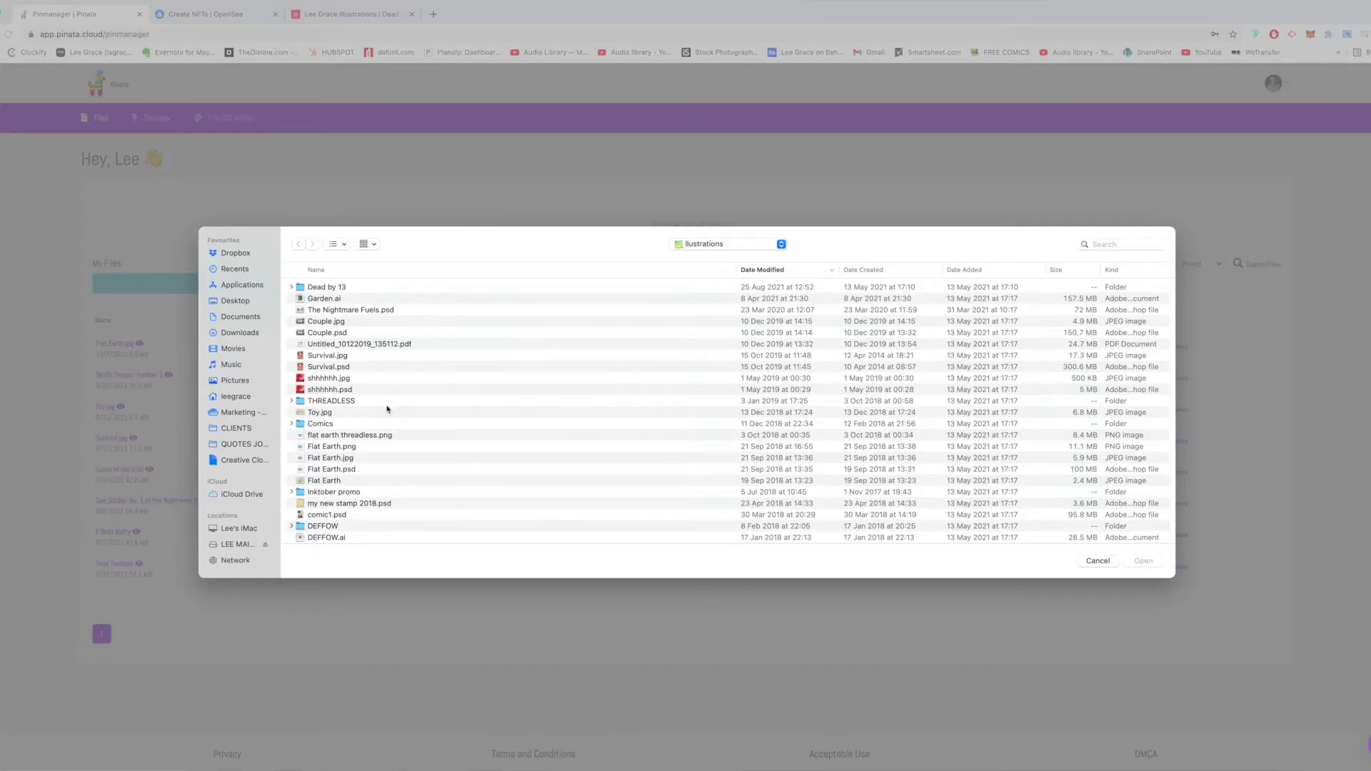
{"action": "scroll", "coordinate": [388, 406], "scroll_direction": "down", "scroll_amount": 15}
{"action": "scroll", "coordinate": [398, 377], "scroll_direction": "down", "scroll_amount": 3}
{"action": "left_click", "coordinate": [326, 364]}
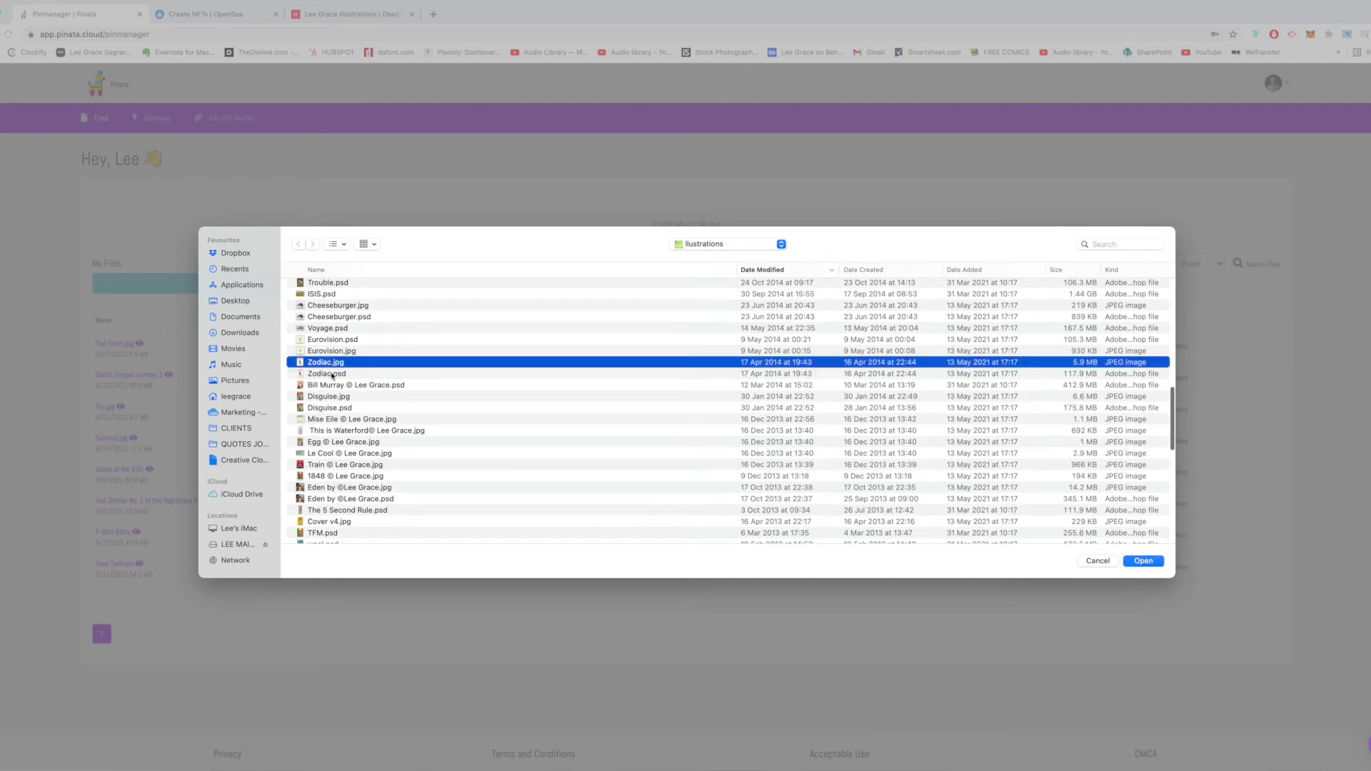
{"action": "key", "text": "space"}
{"action": "key", "text": "space"}
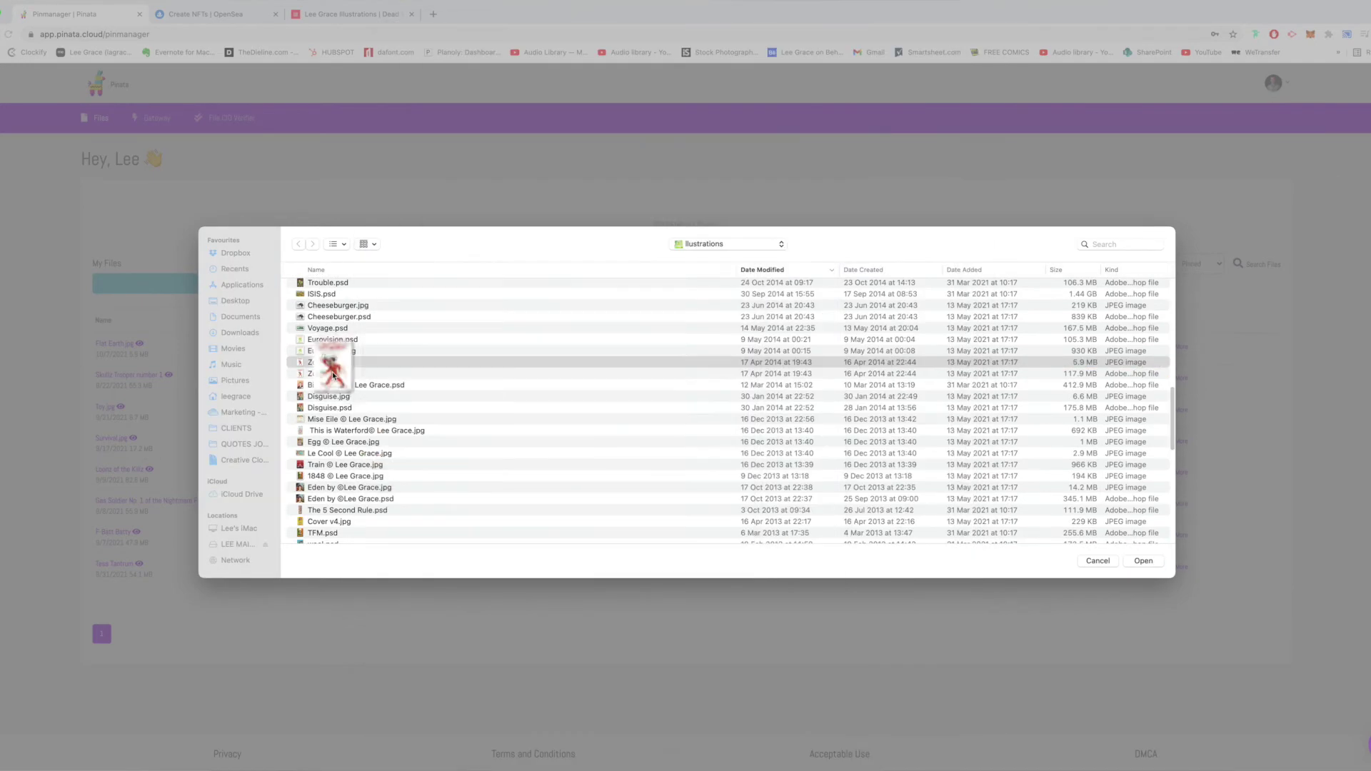
{"action": "key", "text": "Return"}
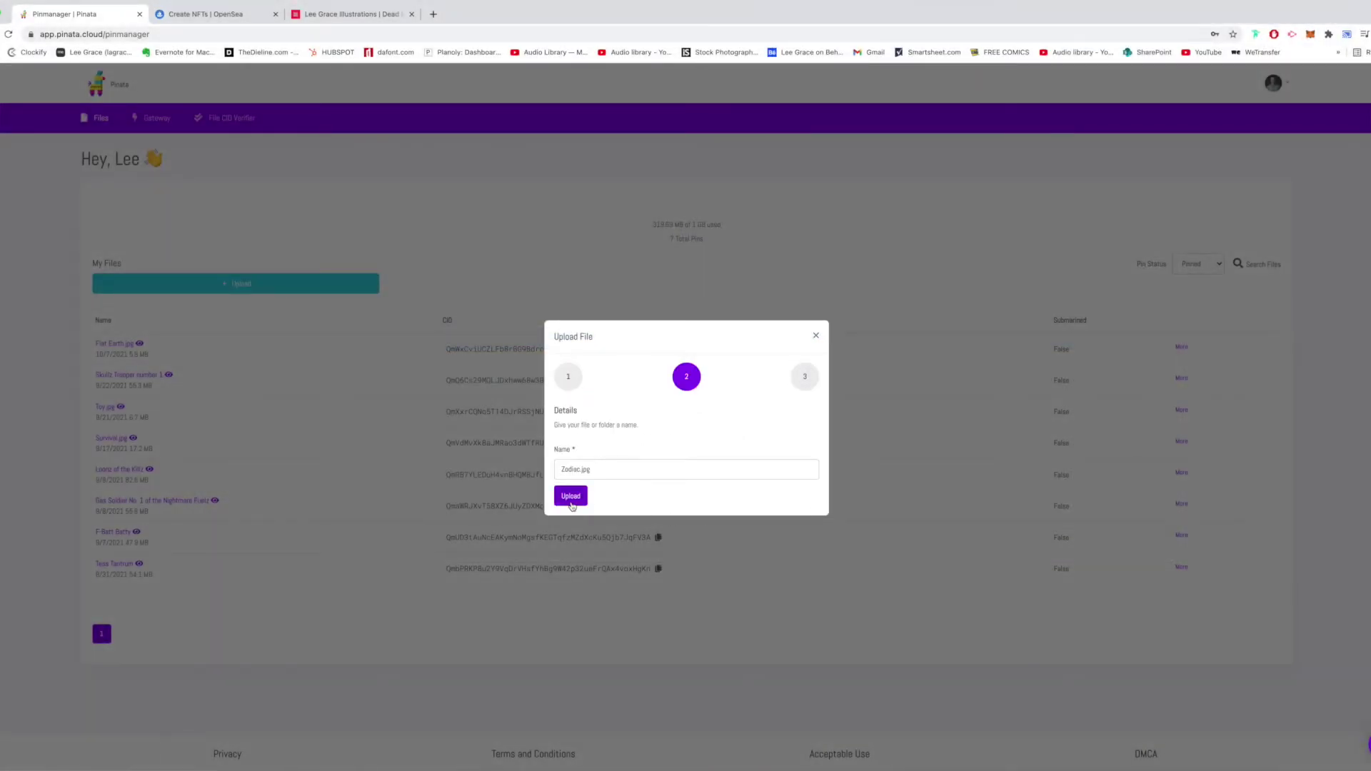
{"action": "left_click", "coordinate": [570, 494]}
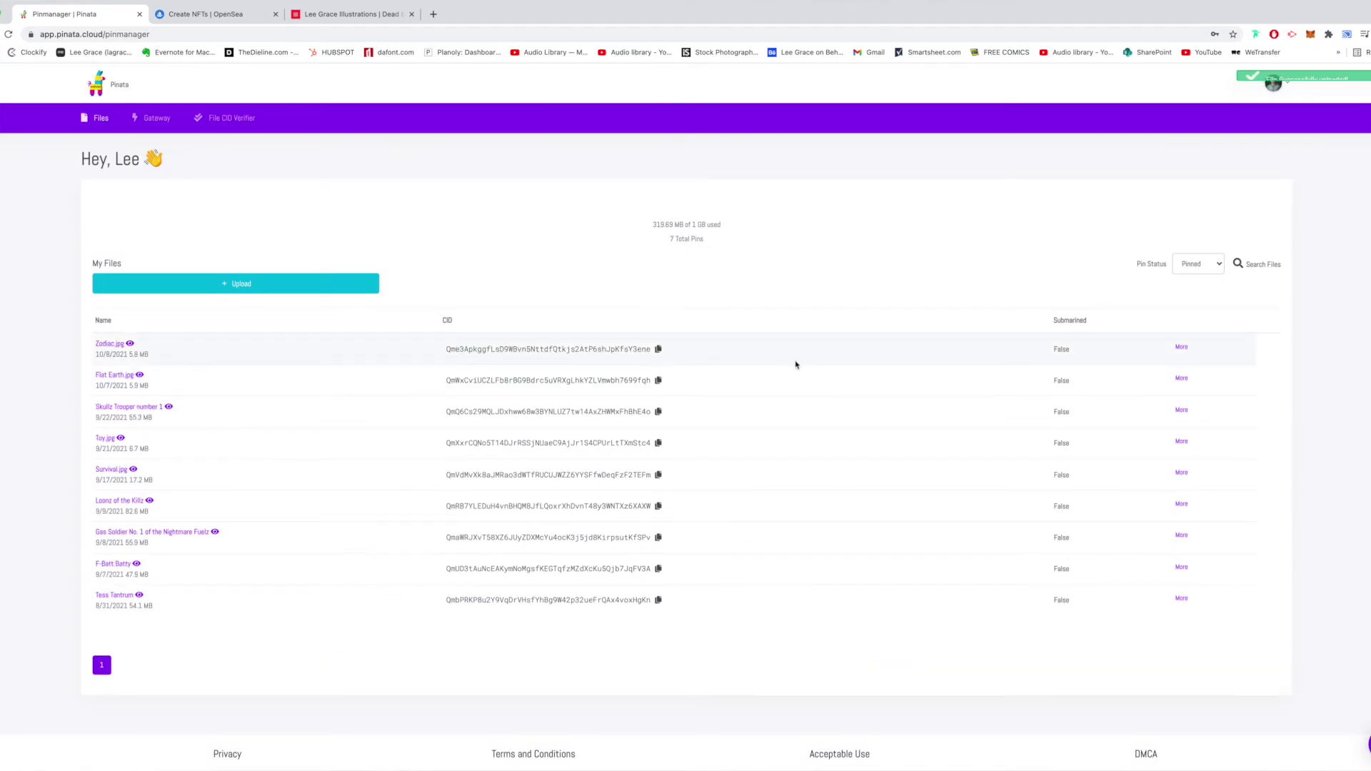
Step: Copy the Pinata gateway link of Zodiac.jpg and paste it into the item's unlockable content on OpenSea
{"action": "left_click", "coordinate": [539, 355]}
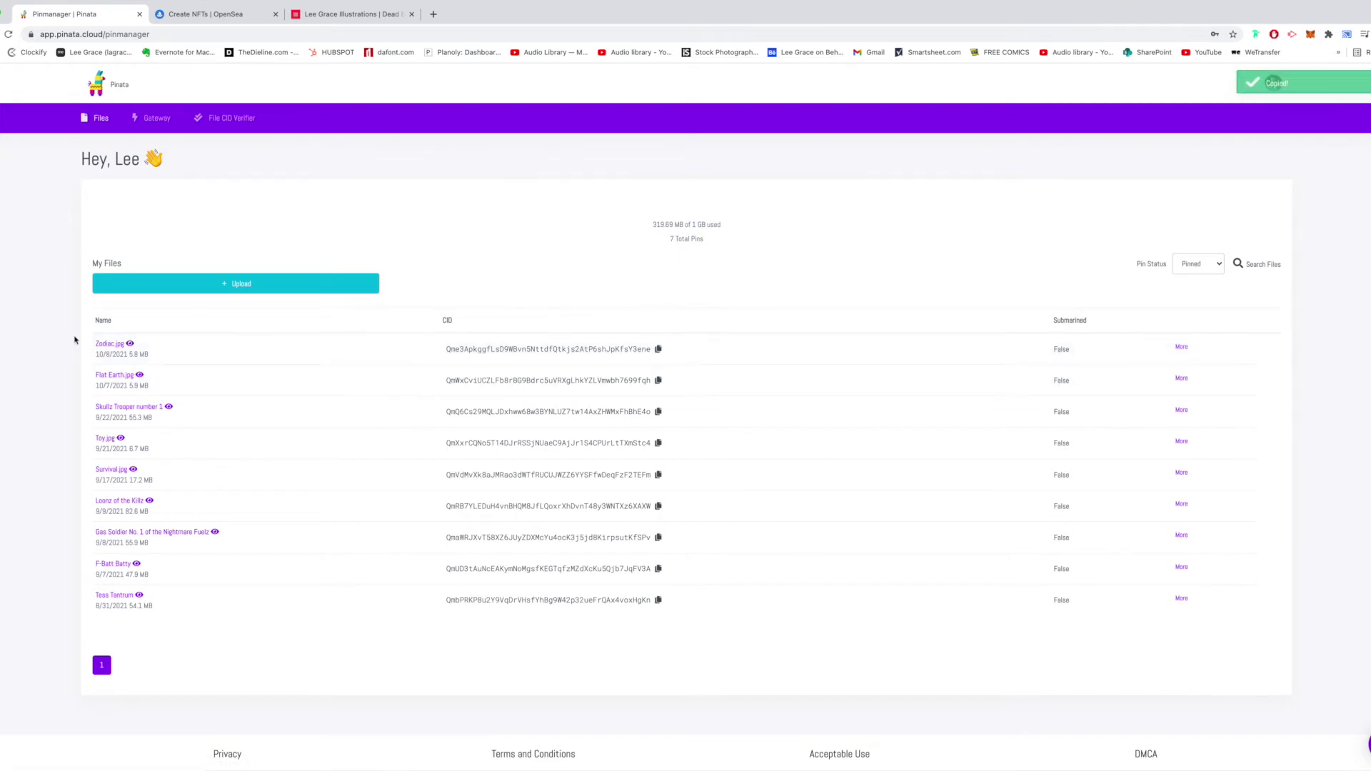
{"action": "left_click", "coordinate": [100, 343]}
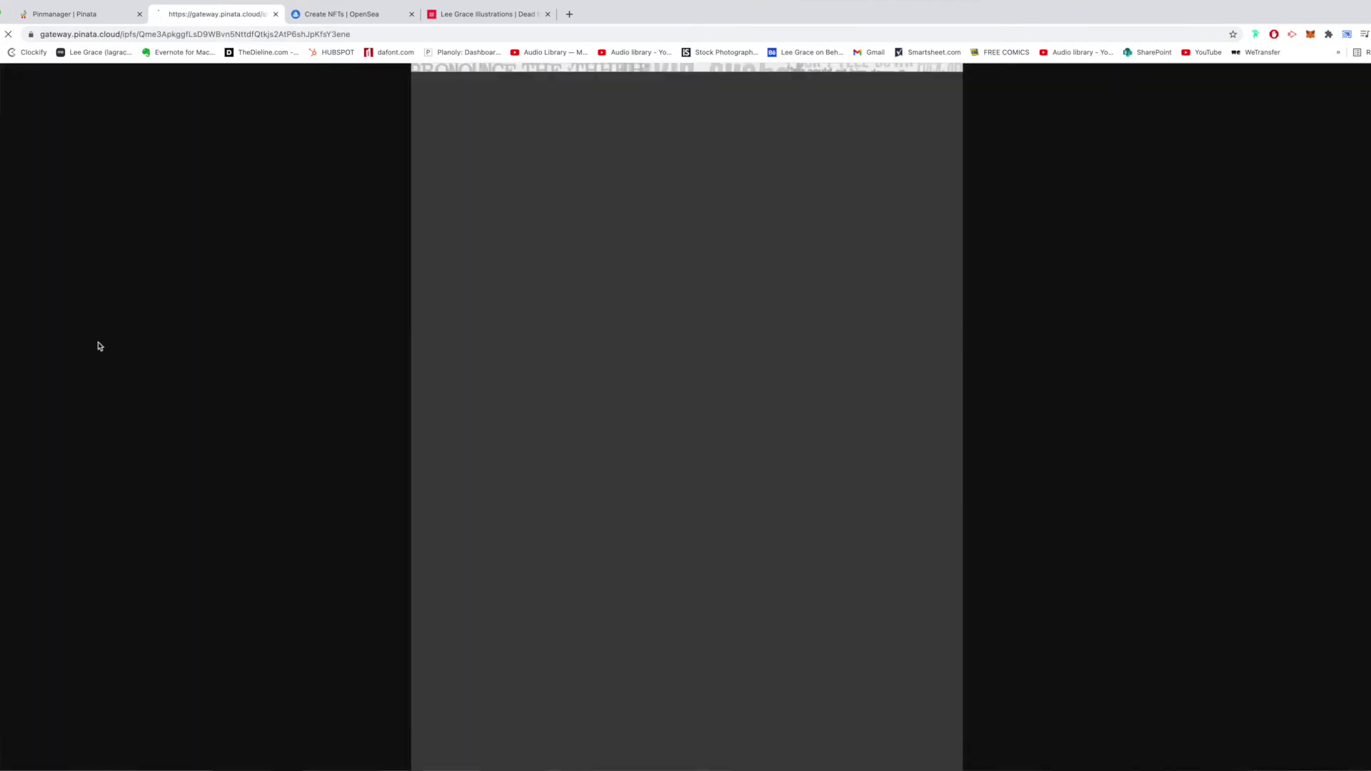
{"action": "left_click", "coordinate": [147, 35]}
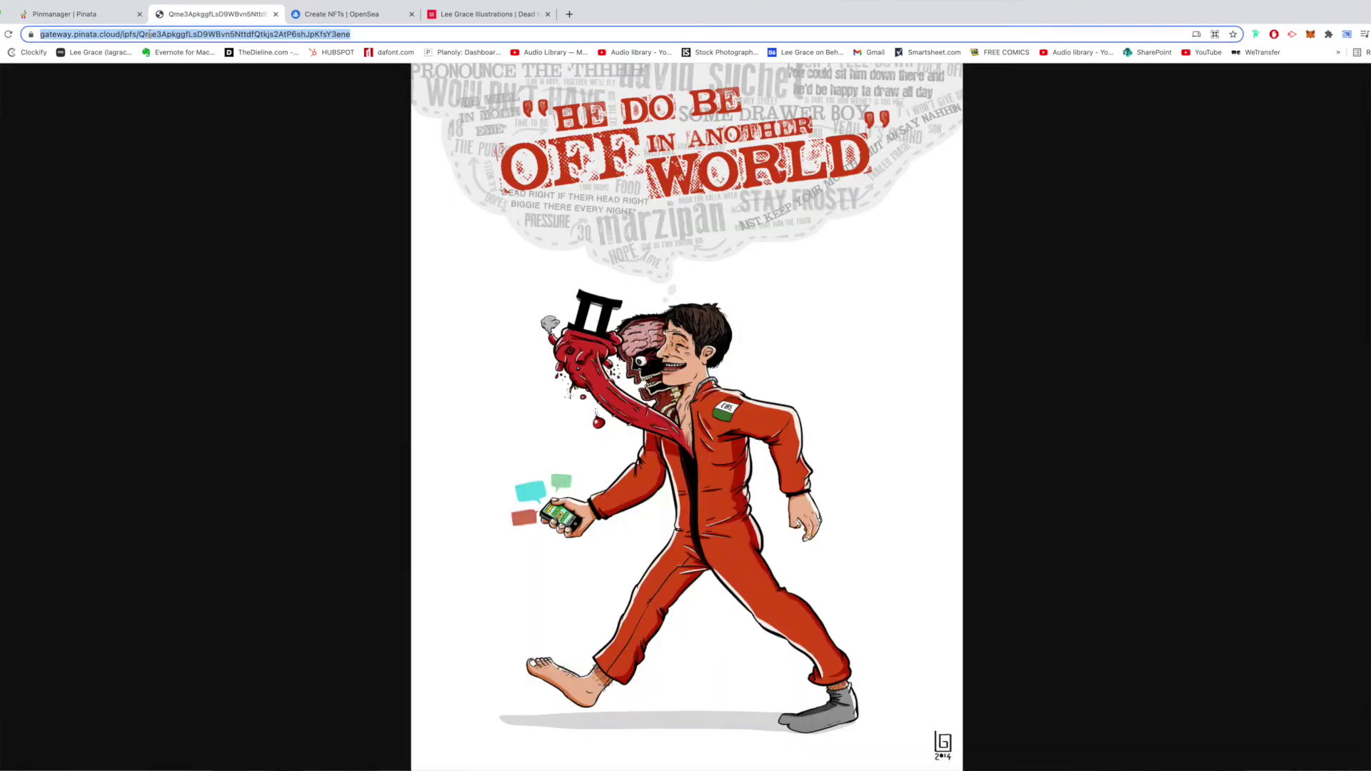
{"action": "key", "text": "super+w"}
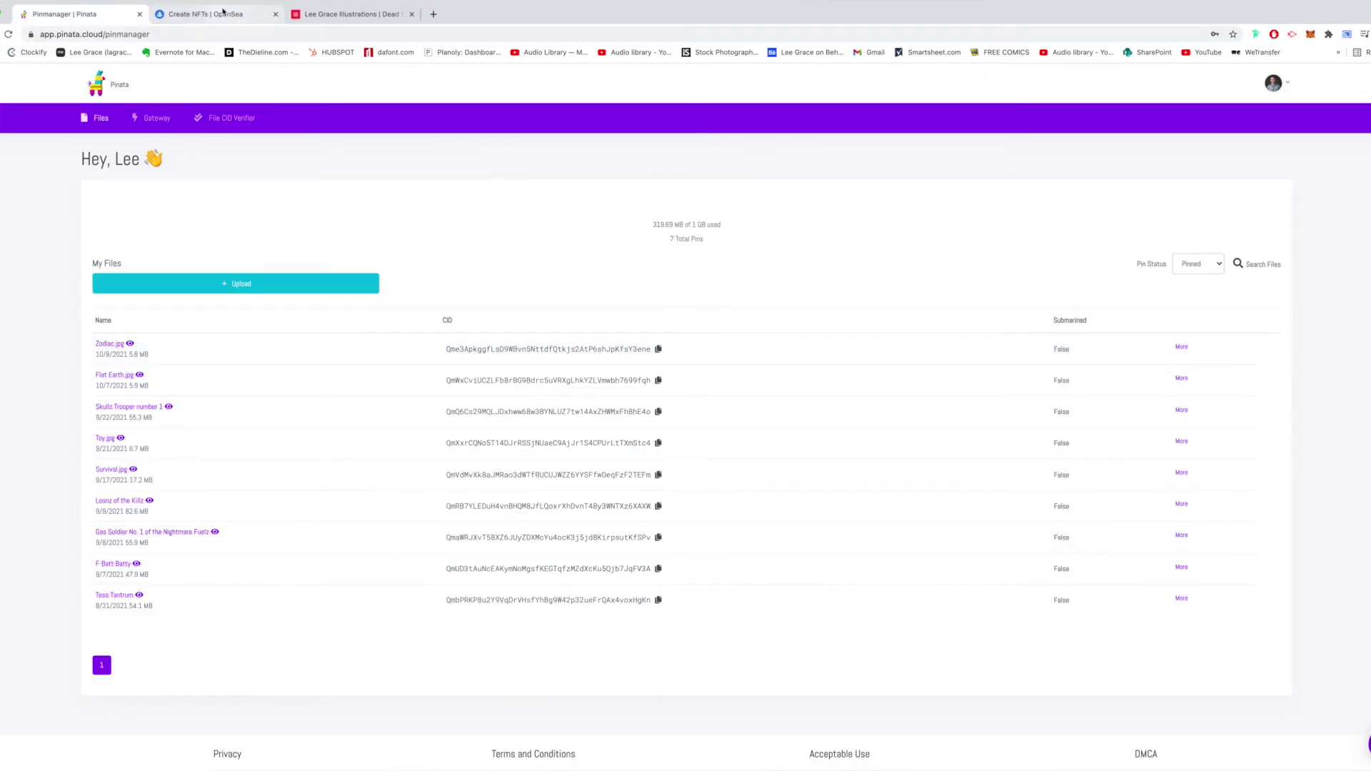
{"action": "left_click", "coordinate": [244, 18]}
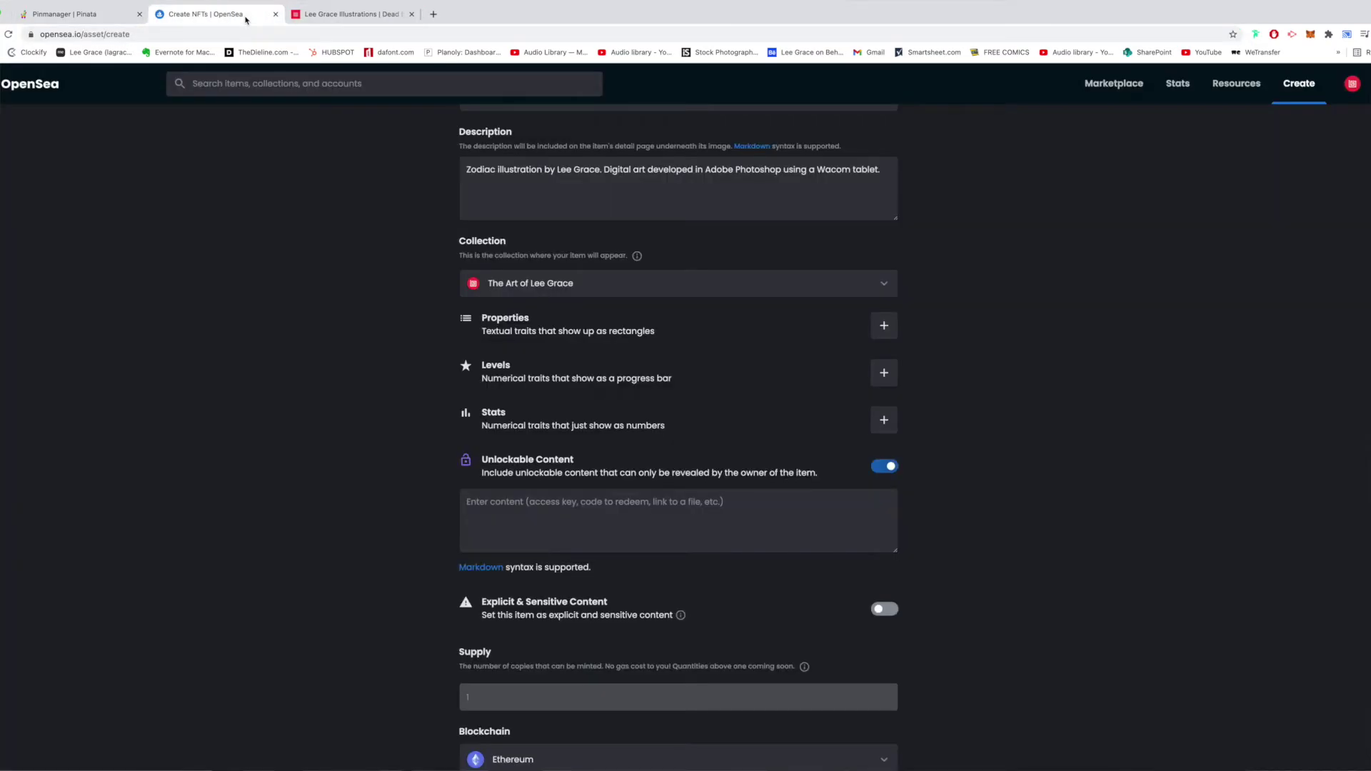
{"action": "left_click", "coordinate": [491, 496]}
{"action": "key", "text": "super+v"}
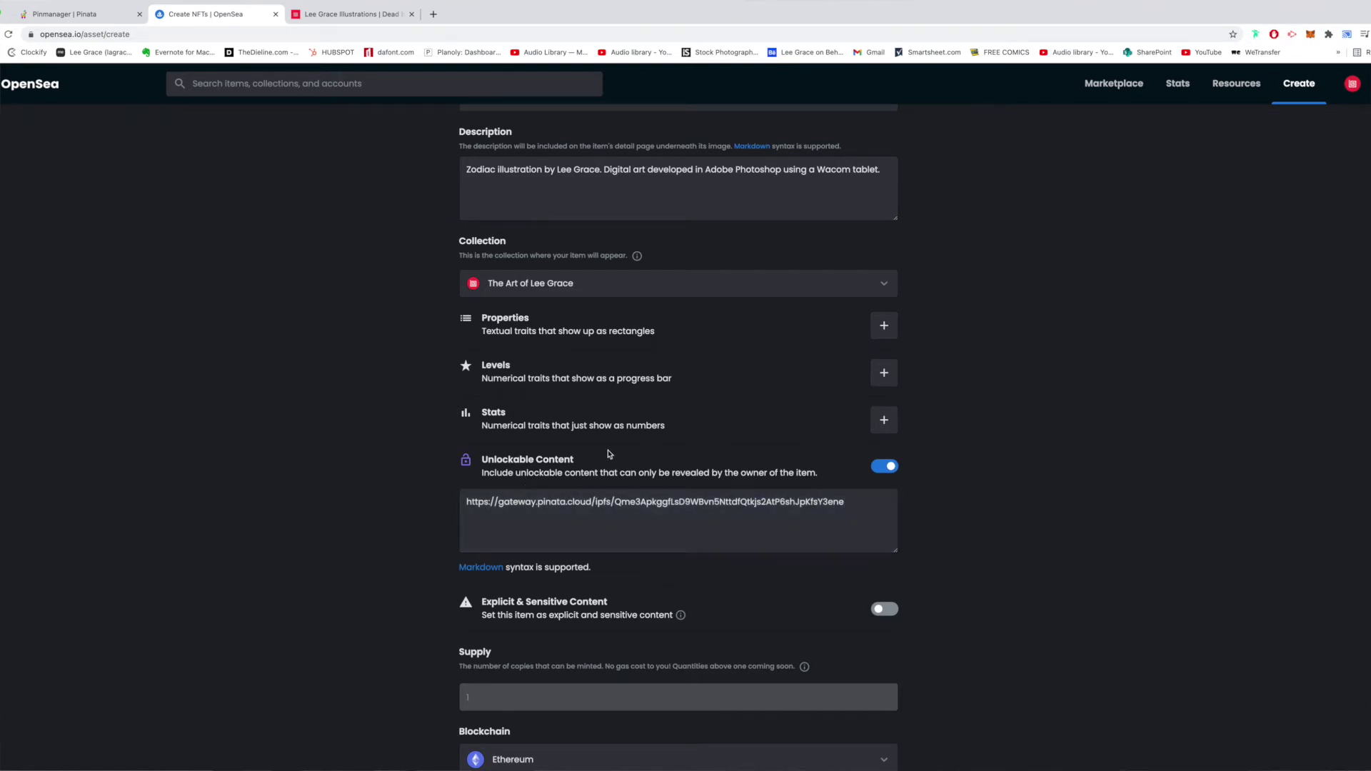
Step: Set the blockchain of the Zodiac item to Polygon
{"action": "scroll", "coordinate": [980, 559], "scroll_direction": "down", "scroll_amount": 2}
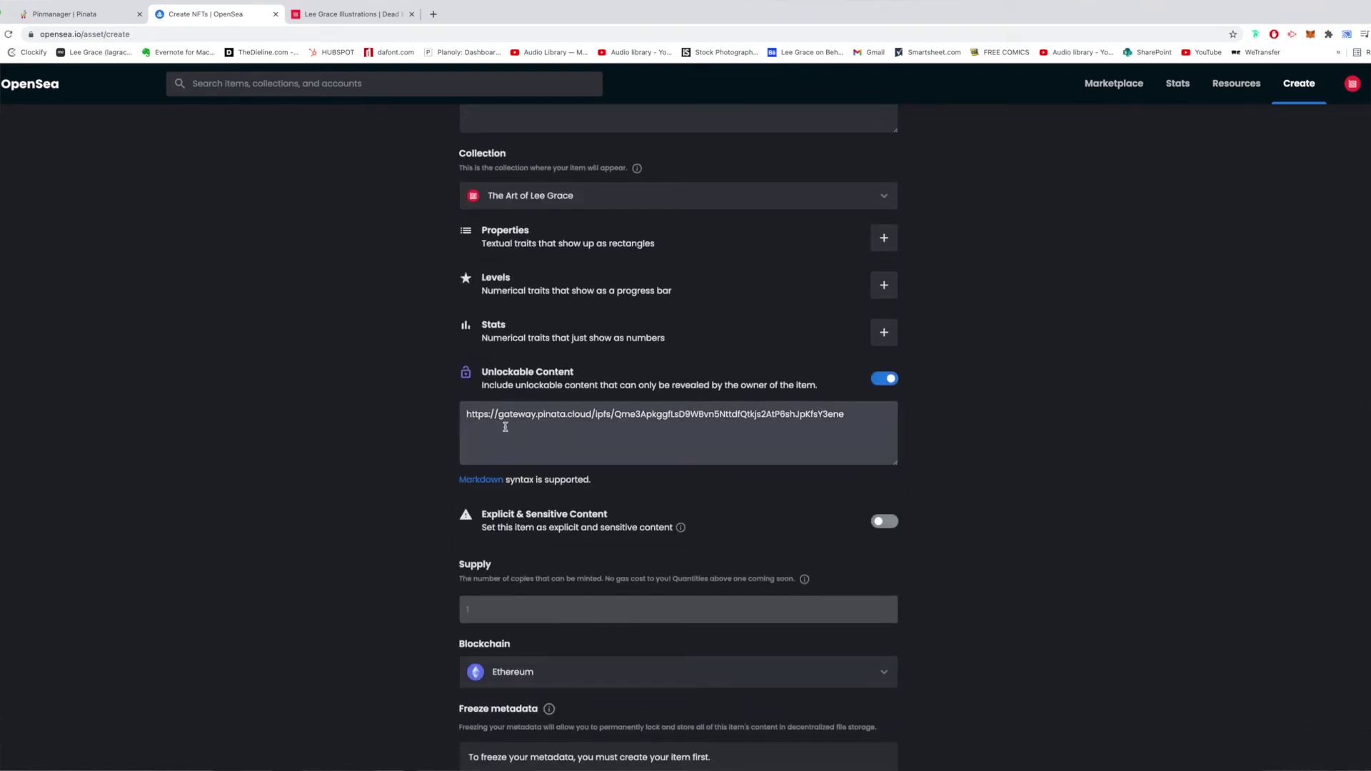
{"action": "scroll", "coordinate": [824, 543], "scroll_direction": "down", "scroll_amount": 2}
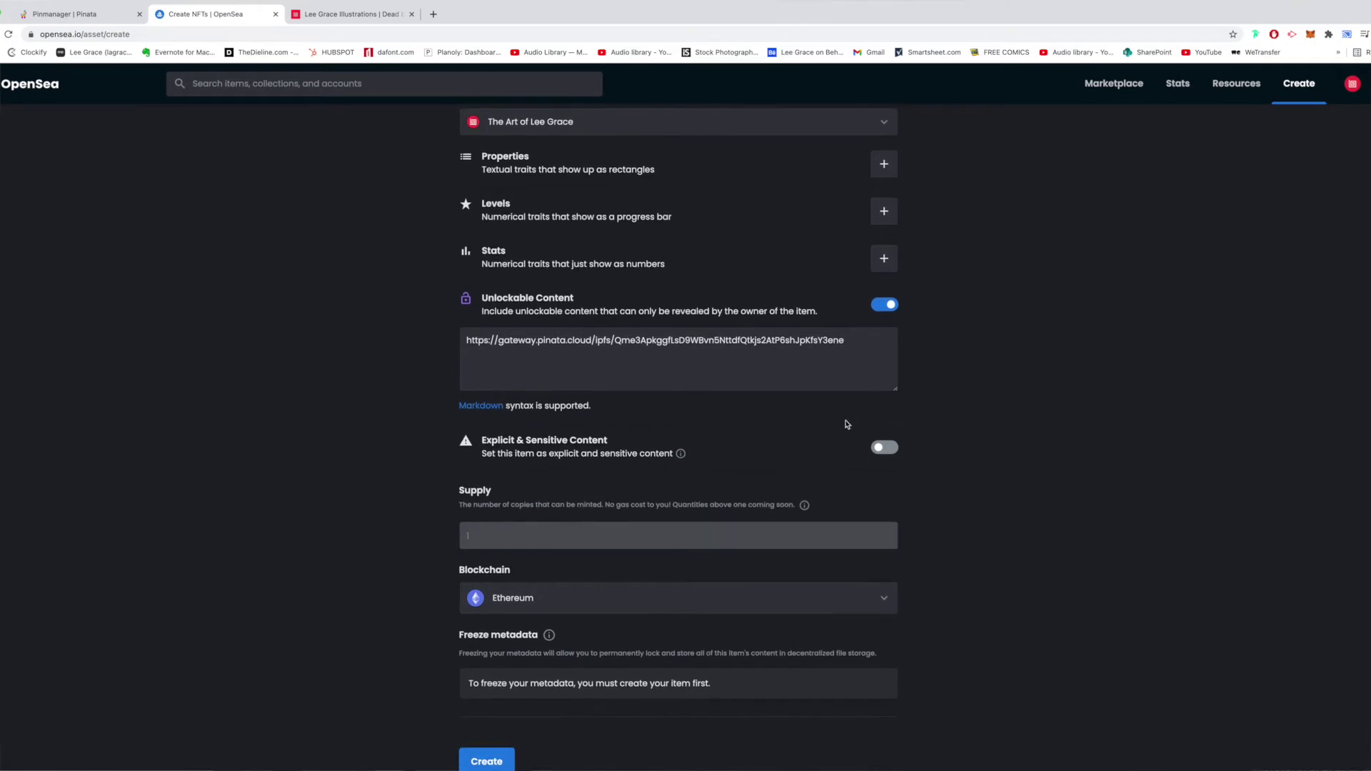
{"action": "scroll", "coordinate": [851, 448], "scroll_direction": "down", "scroll_amount": 1}
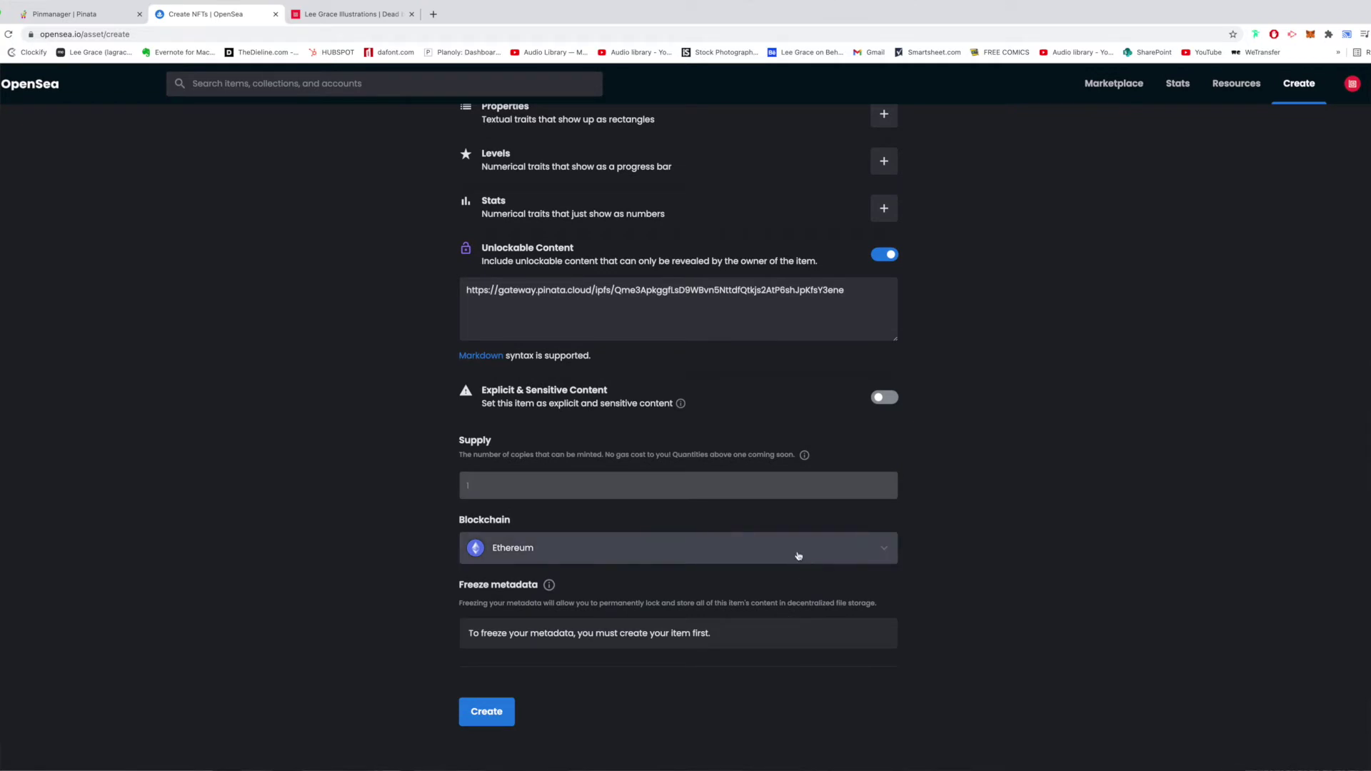
{"action": "scroll", "coordinate": [804, 555], "scroll_direction": "up", "scroll_amount": 1}
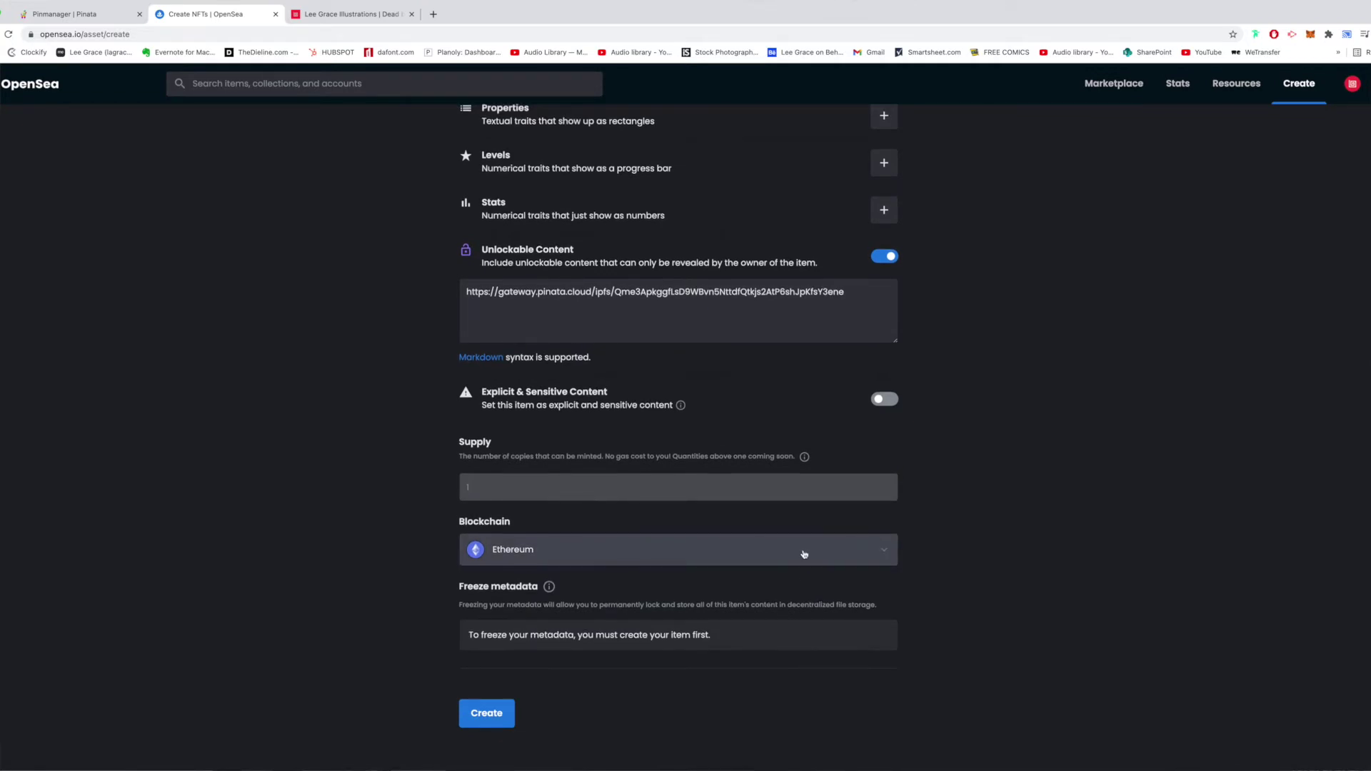
{"action": "scroll", "coordinate": [804, 554], "scroll_direction": "up", "scroll_amount": 1}
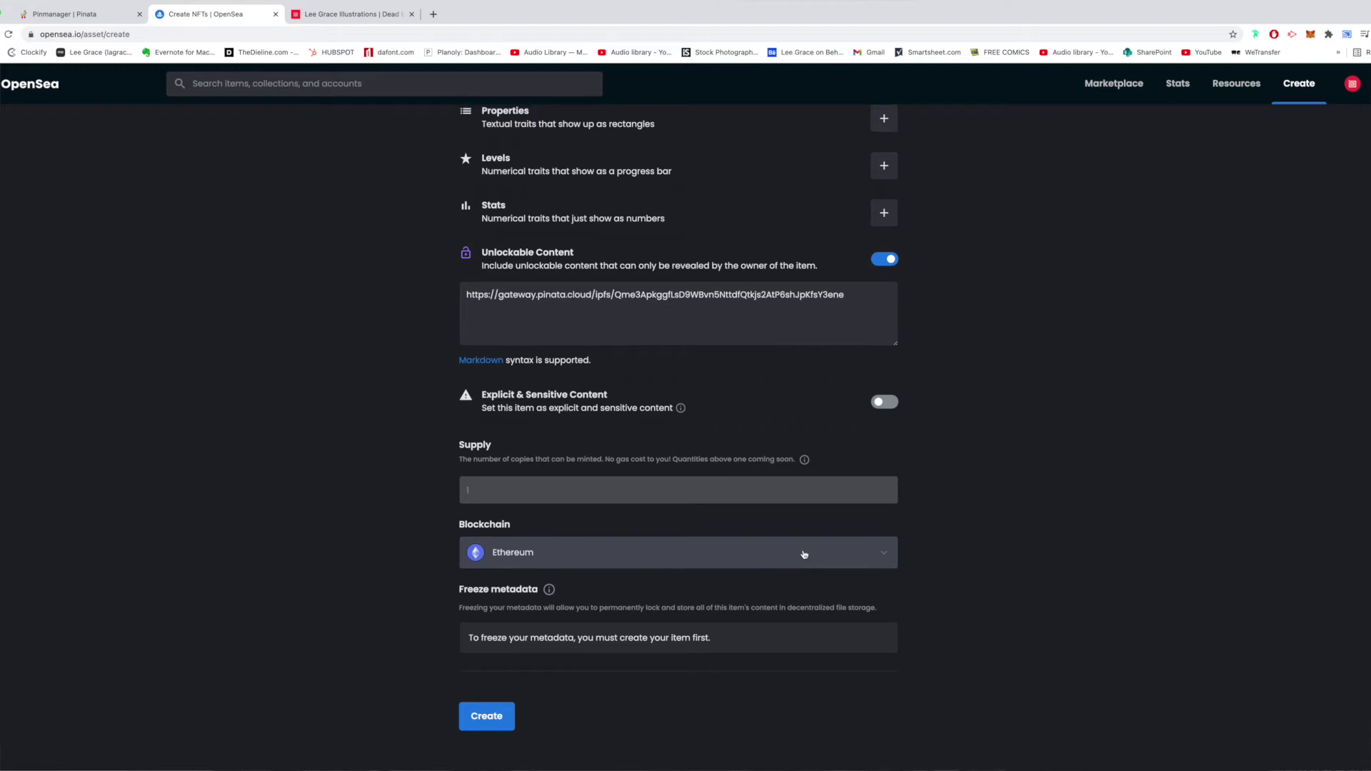
{"action": "scroll", "coordinate": [804, 554], "scroll_direction": "up", "scroll_amount": 1}
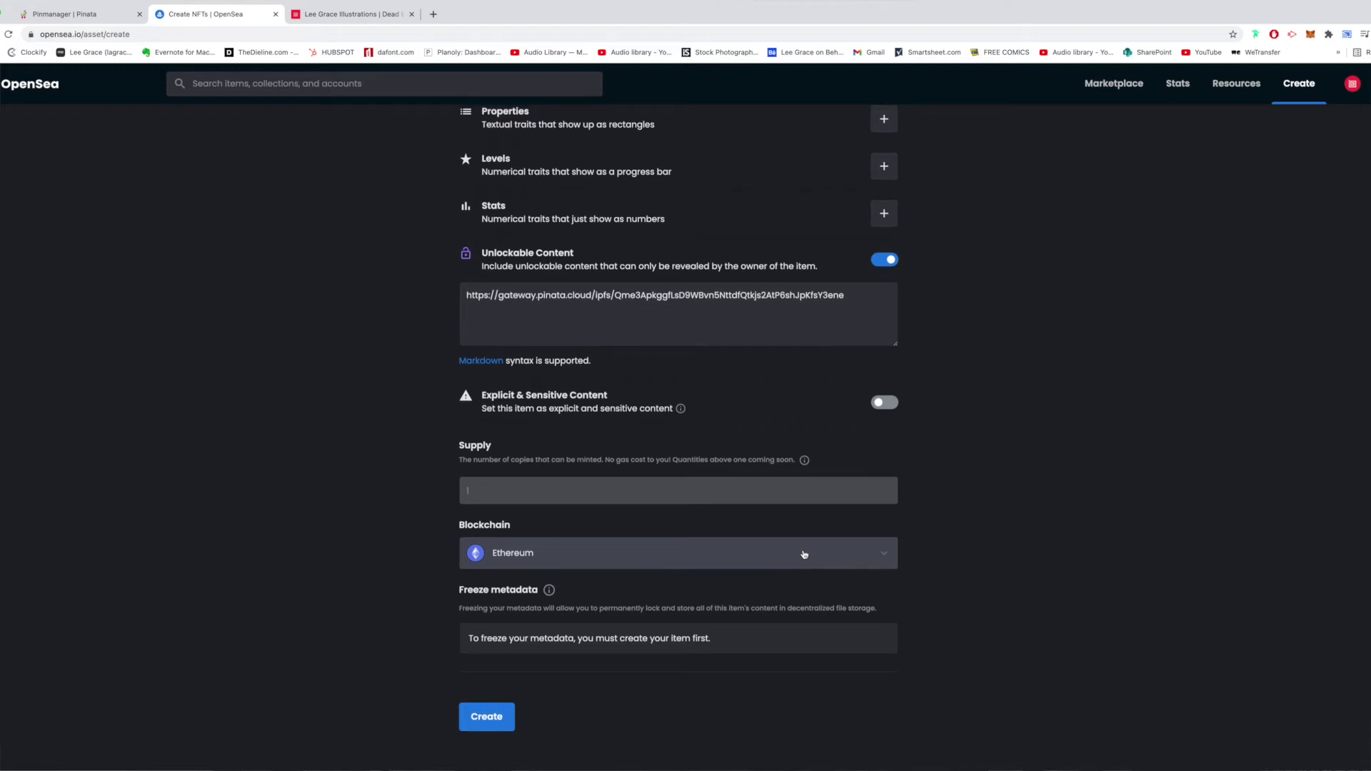
{"action": "scroll", "coordinate": [804, 554], "scroll_direction": "up", "scroll_amount": 1}
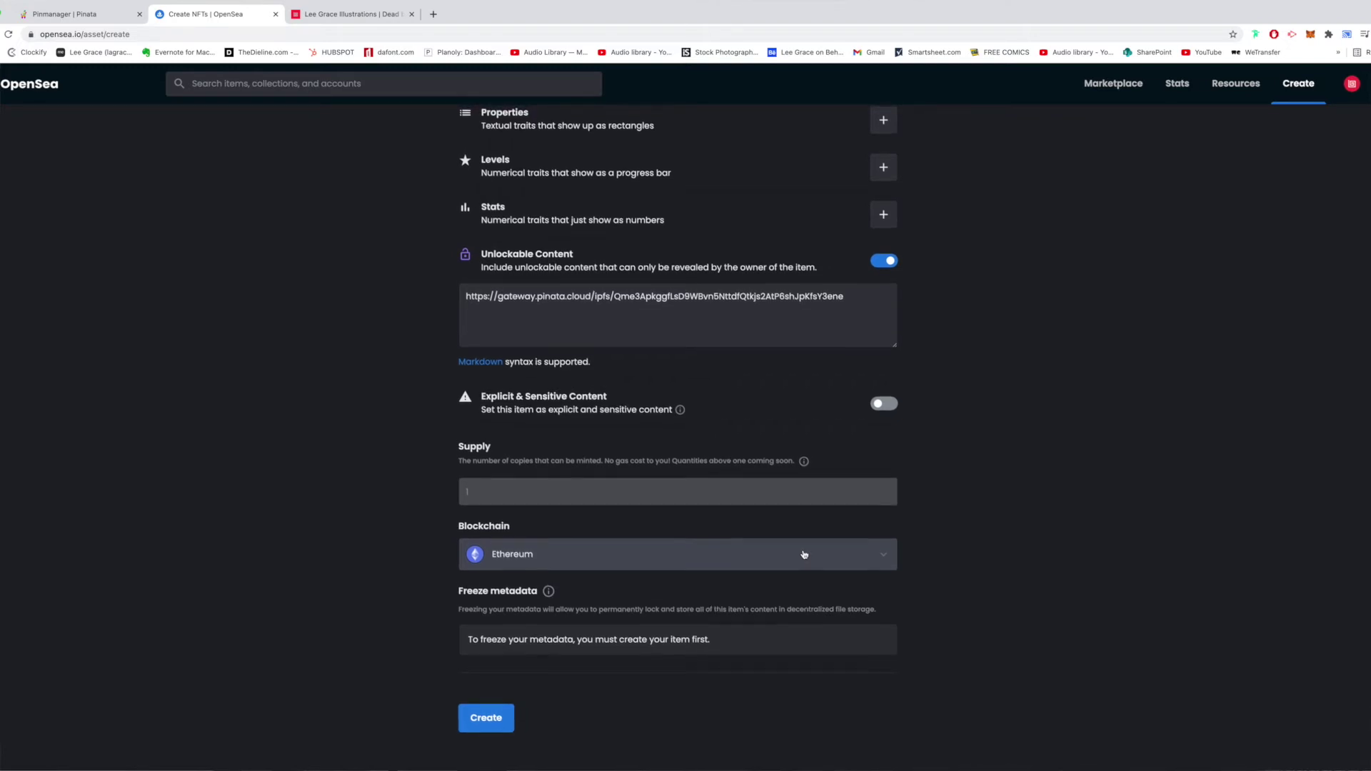
{"action": "left_click", "coordinate": [804, 554]}
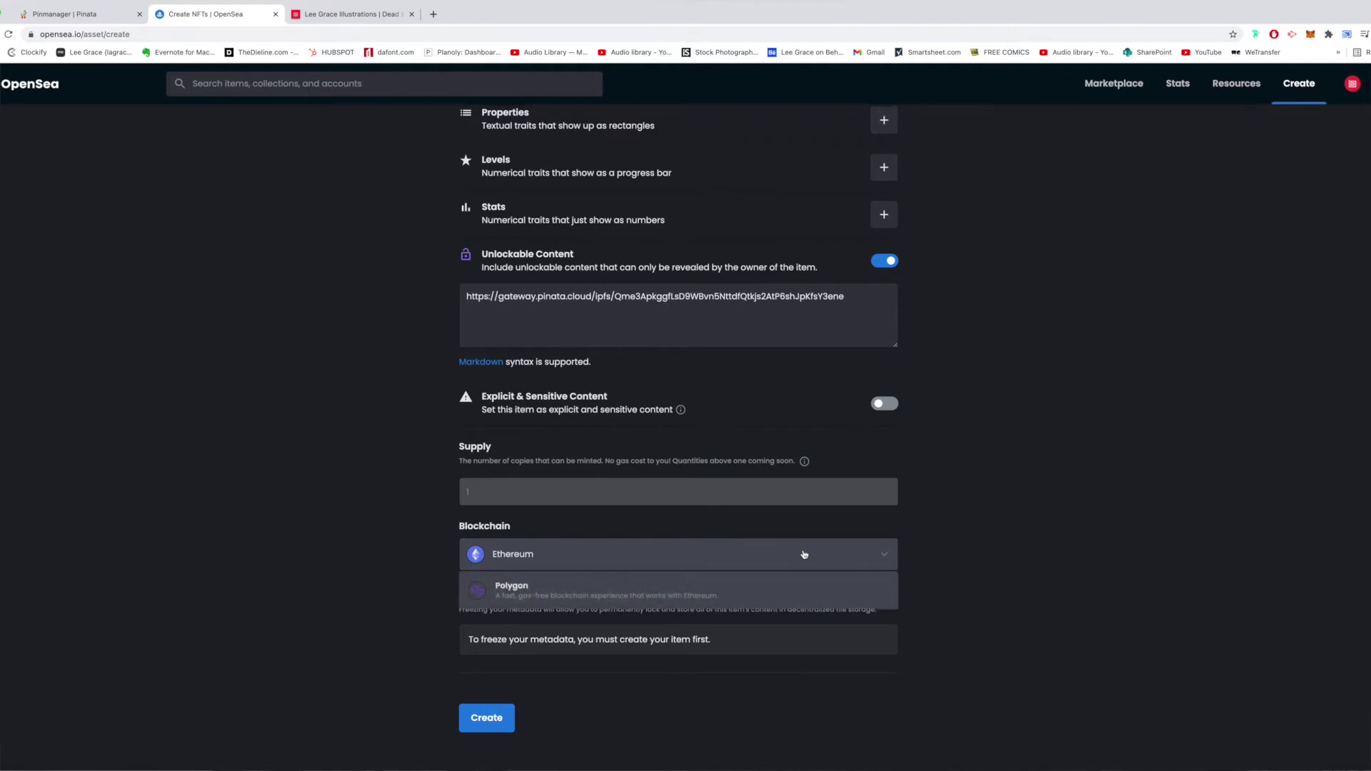
{"action": "scroll", "coordinate": [804, 554], "scroll_direction": "up", "scroll_amount": 1}
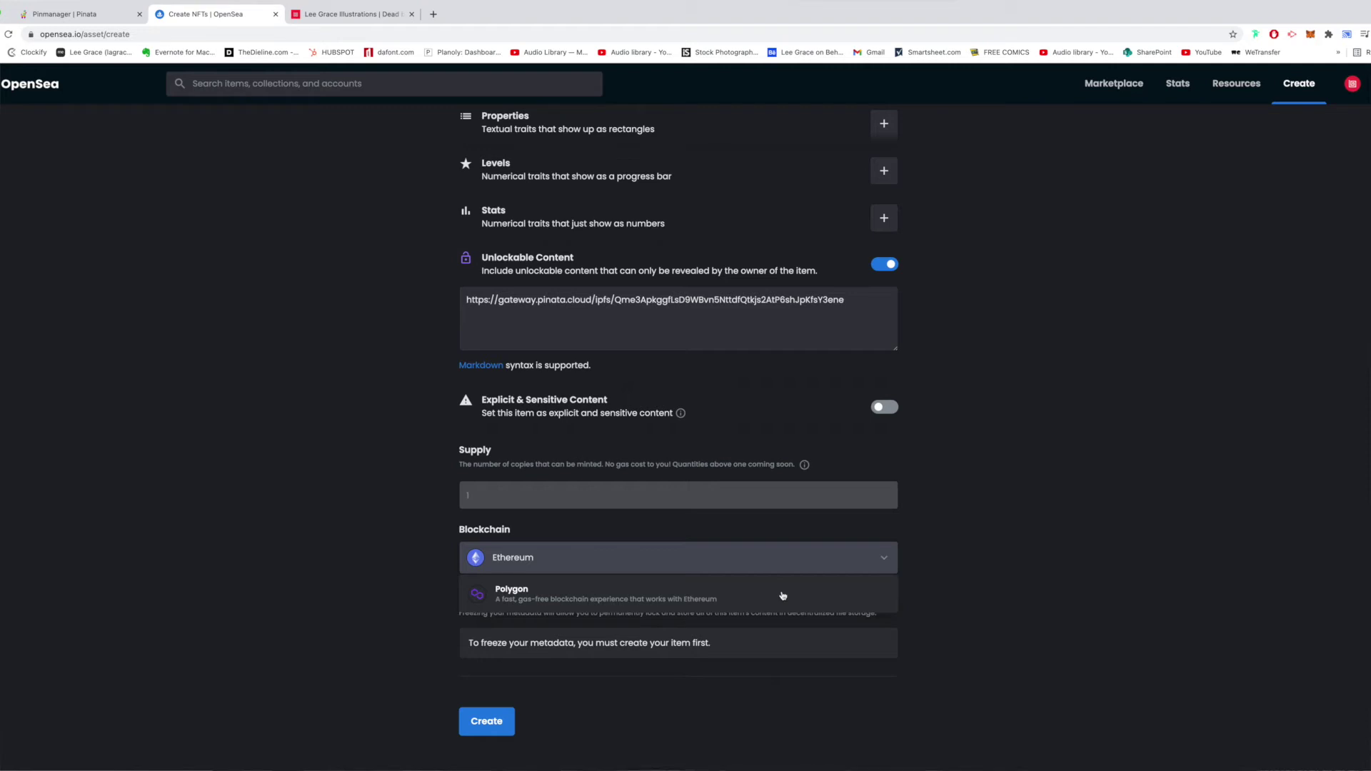
{"action": "left_click", "coordinate": [783, 596]}
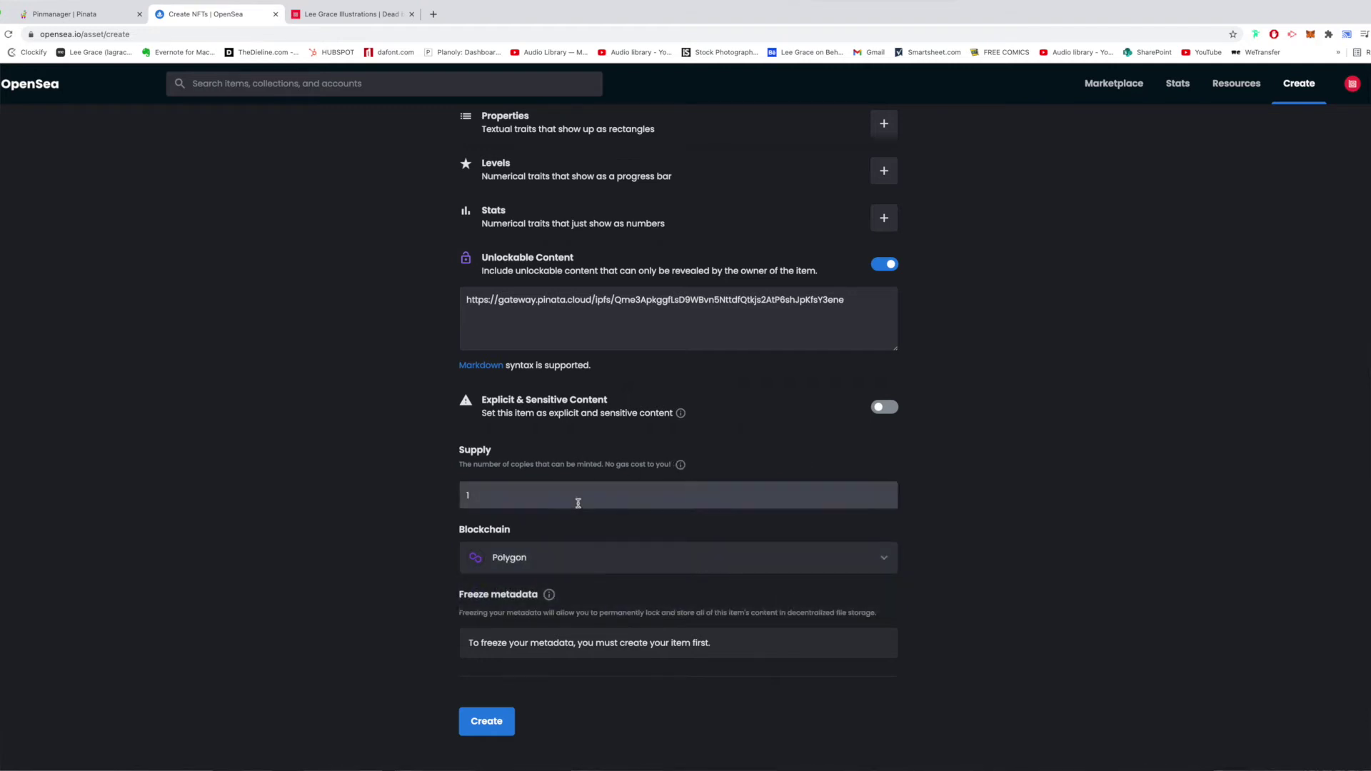
Step: Set the supply to 100, create the Zodiac item, and dismiss the sharing dialog
{"action": "double_click", "coordinate": [483, 495]}
{"action": "type", "text": "100"}
{"action": "left_click", "coordinate": [486, 721]}
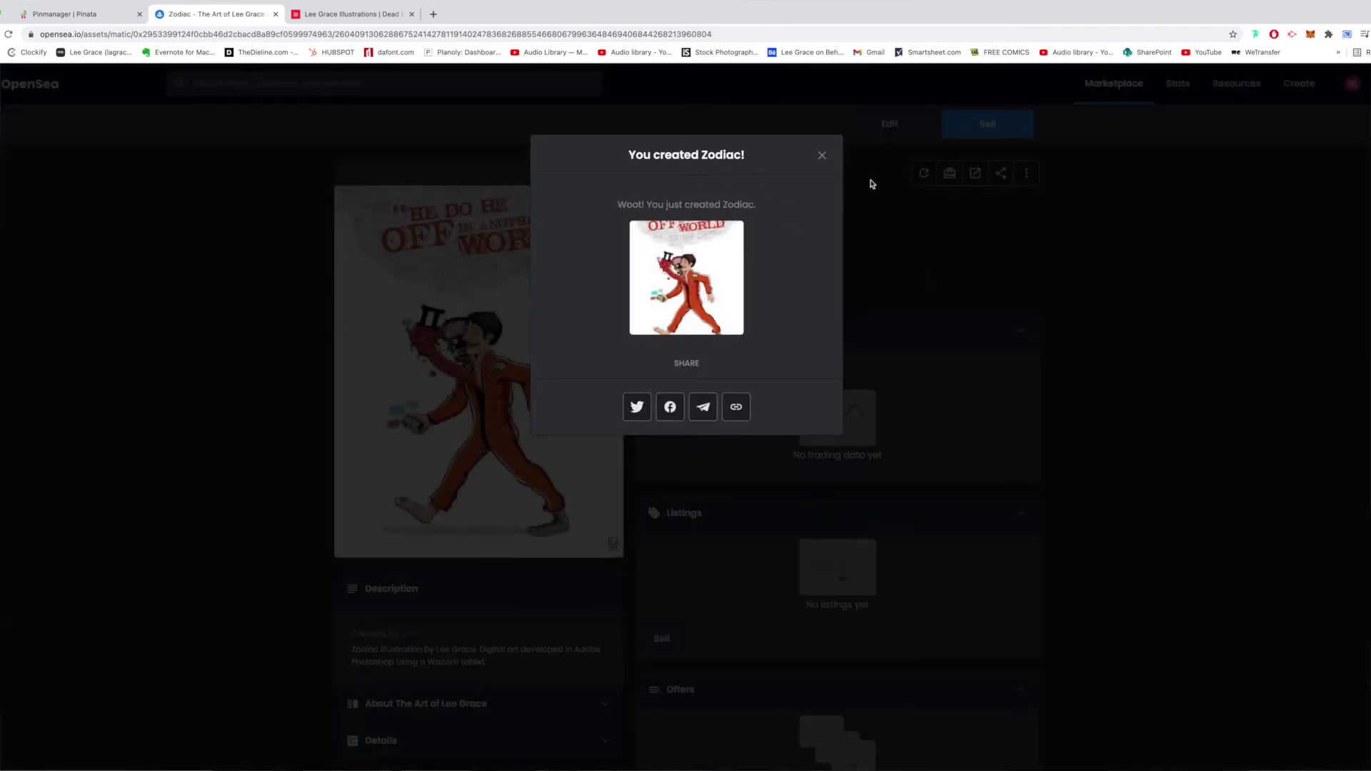
{"action": "left_click", "coordinate": [823, 156]}
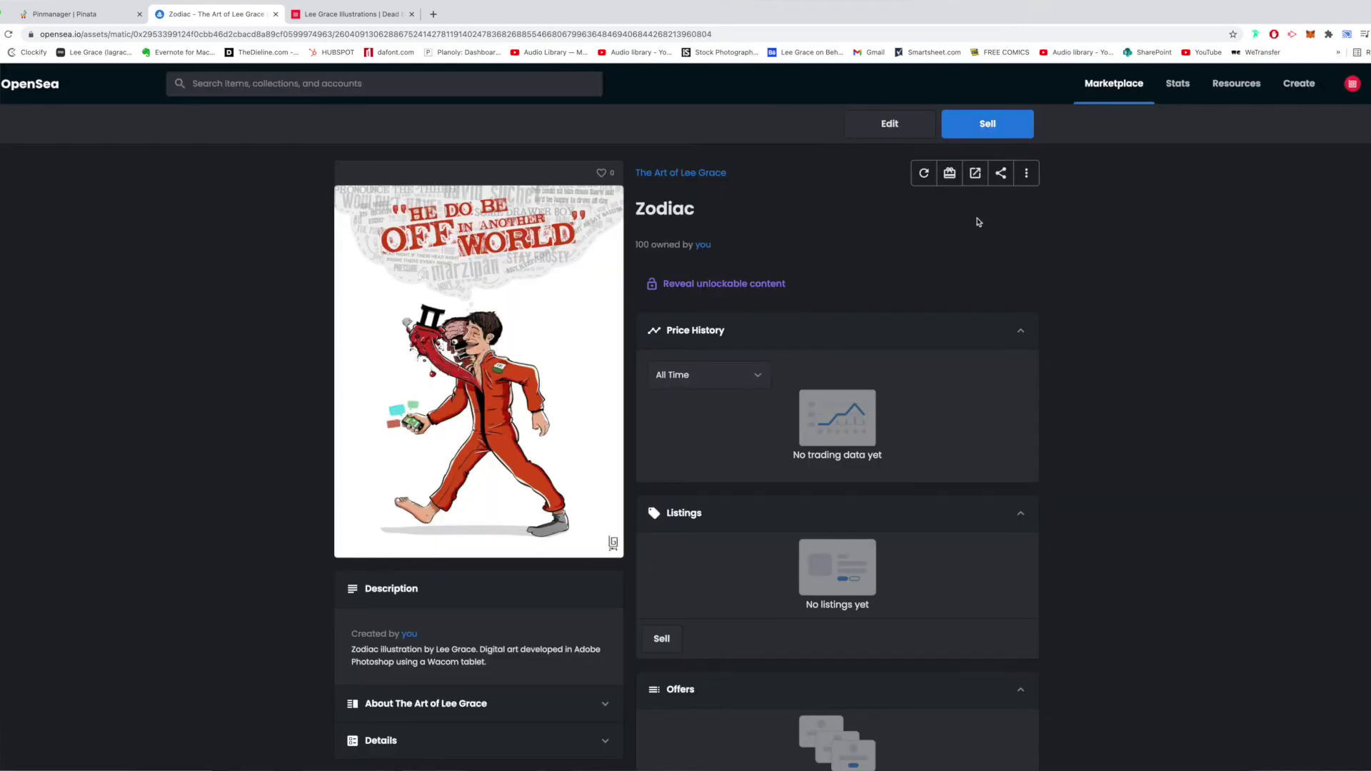
Step: Start a sale listing for the Zodiac item with a price per unit of .003 ETH
{"action": "scroll", "coordinate": [949, 234], "scroll_direction": "down", "scroll_amount": 5}
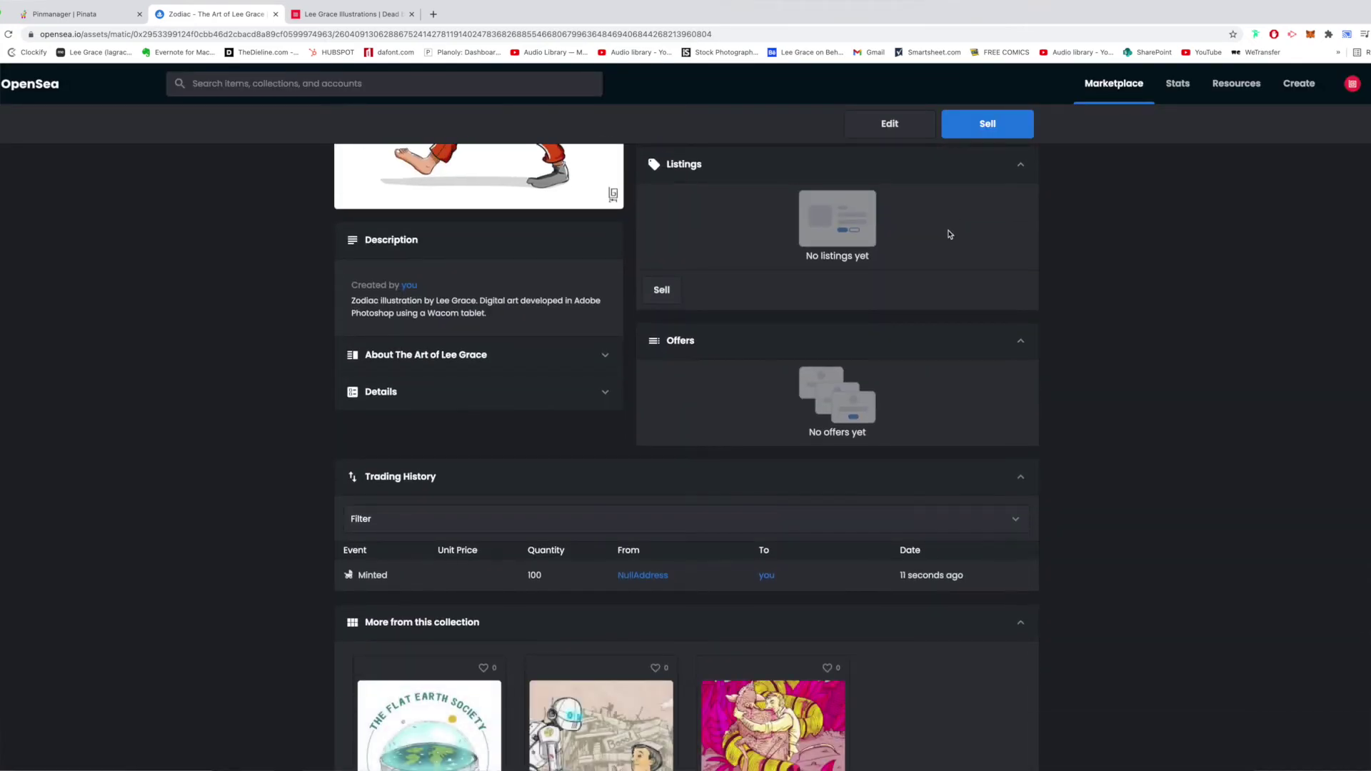
{"action": "scroll", "coordinate": [950, 234], "scroll_direction": "up", "scroll_amount": 5}
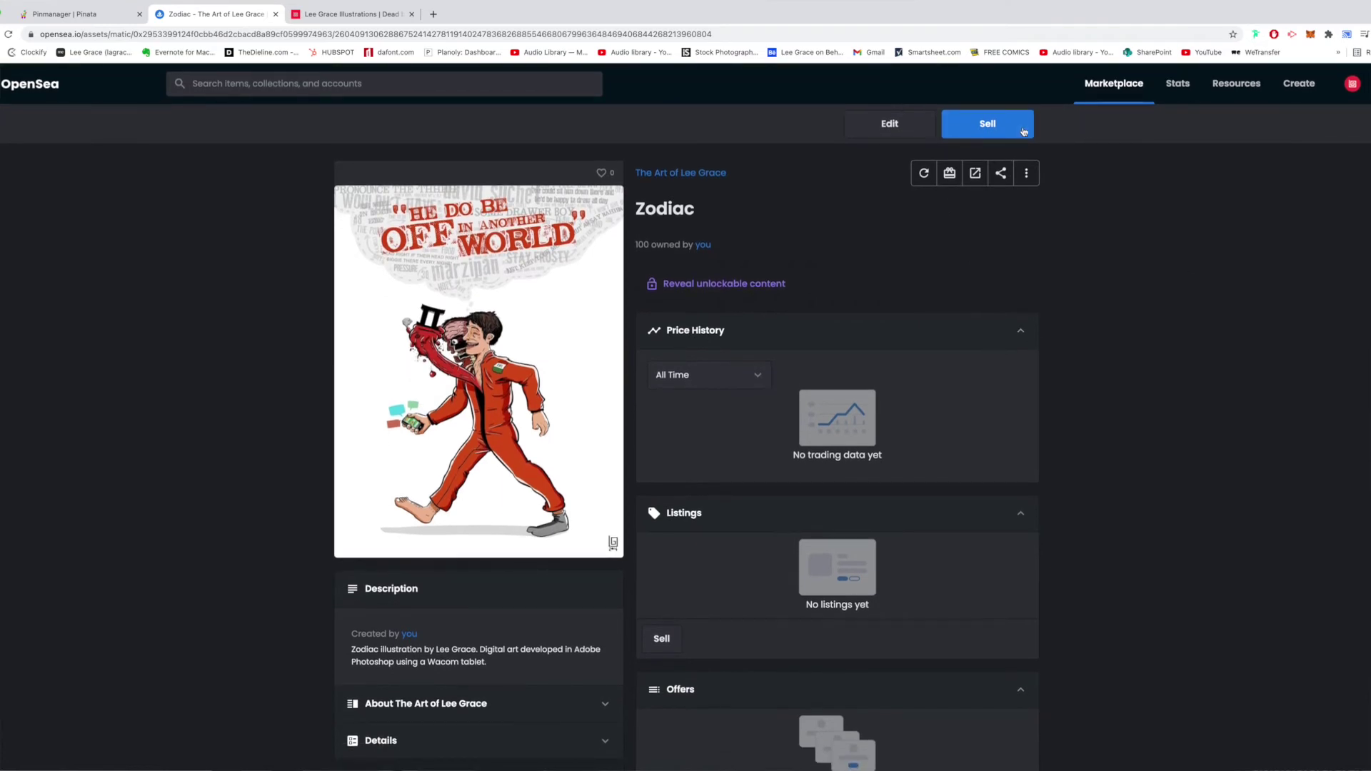
{"action": "left_click", "coordinate": [1023, 131]}
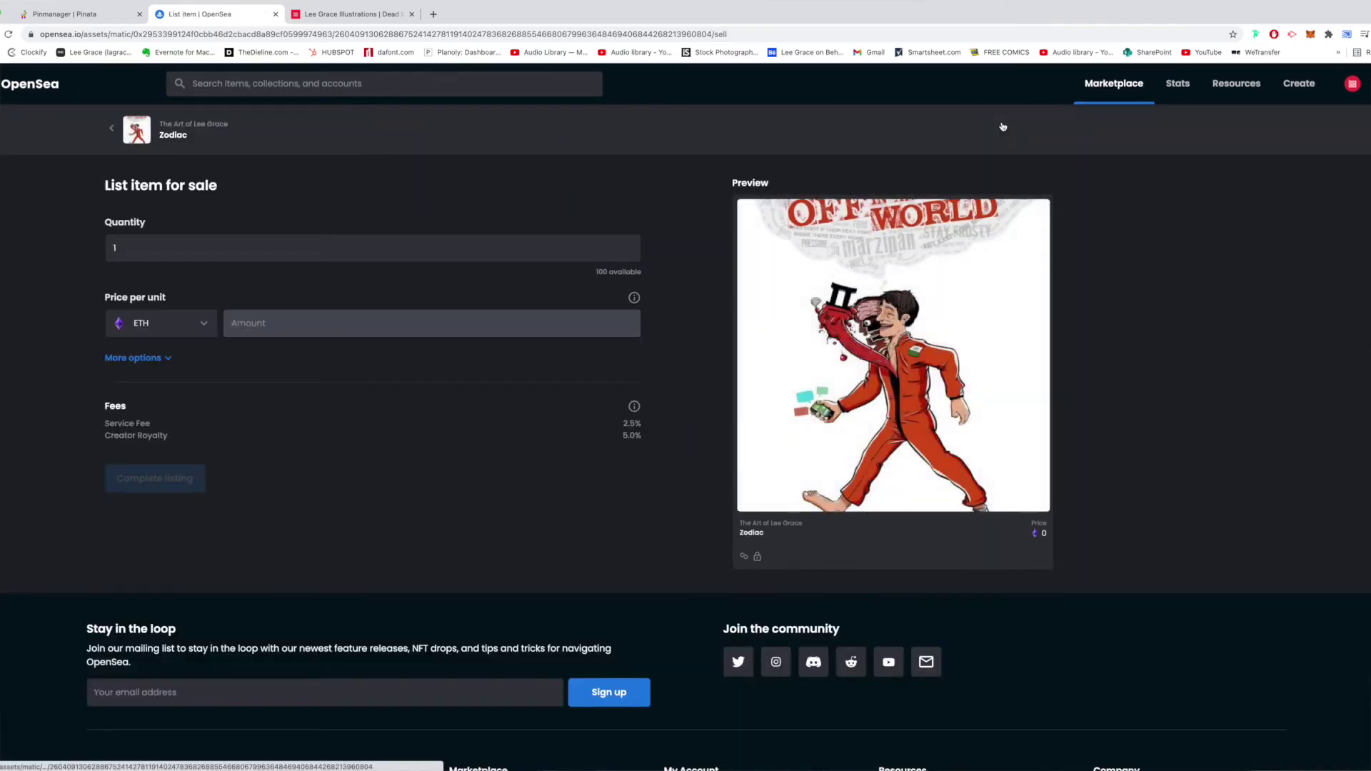
{"action": "left_click", "coordinate": [917, 309]}
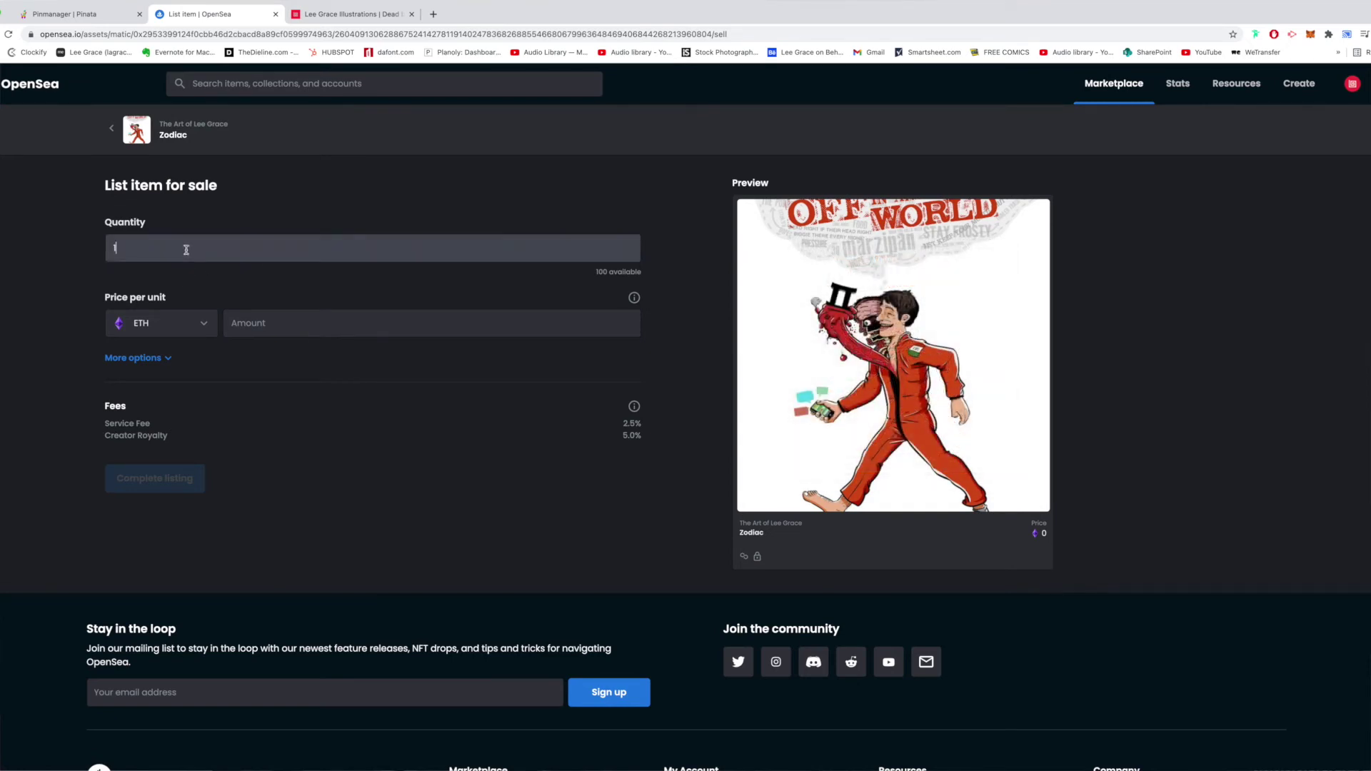
{"action": "left_click_drag", "start_coordinate": [186, 250], "coordinate": [80, 250]}
{"action": "left_click", "coordinate": [261, 322]}
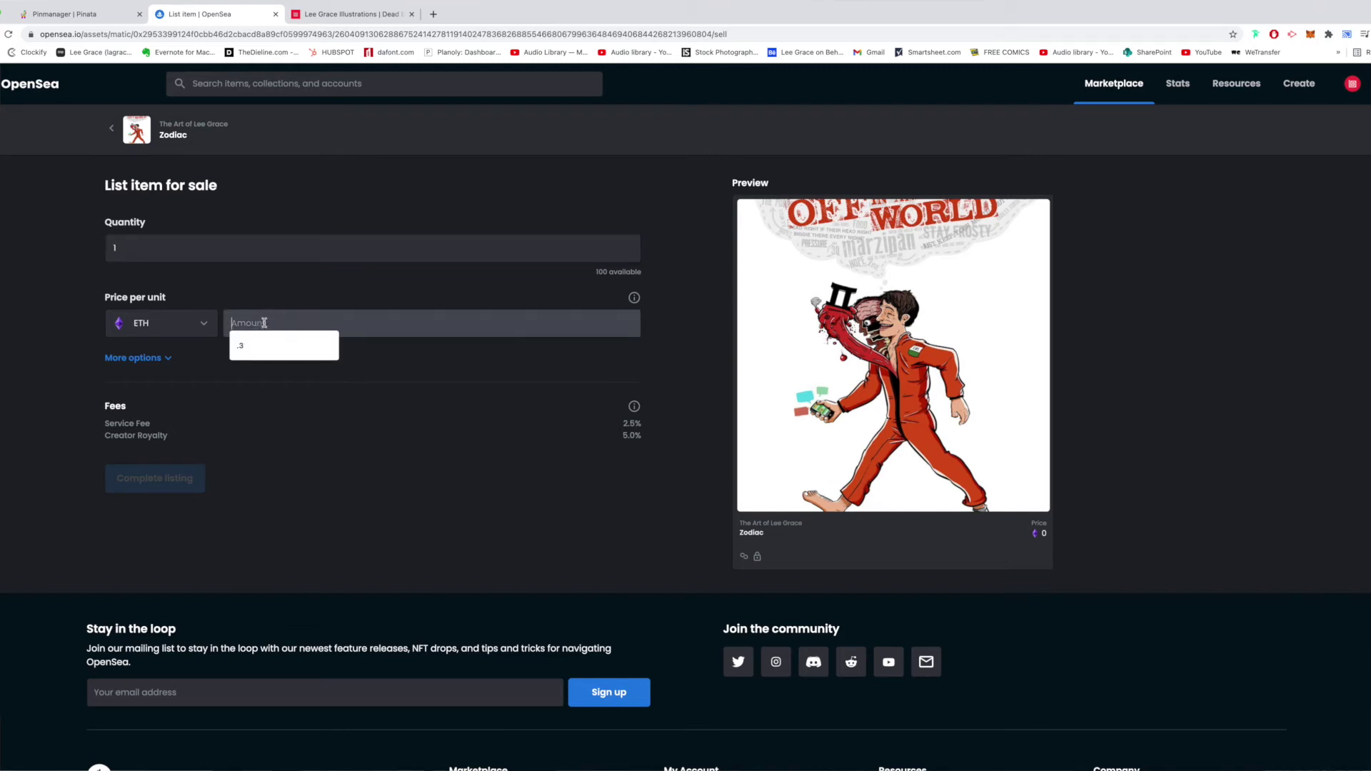
{"action": "type", "text": ".003"}
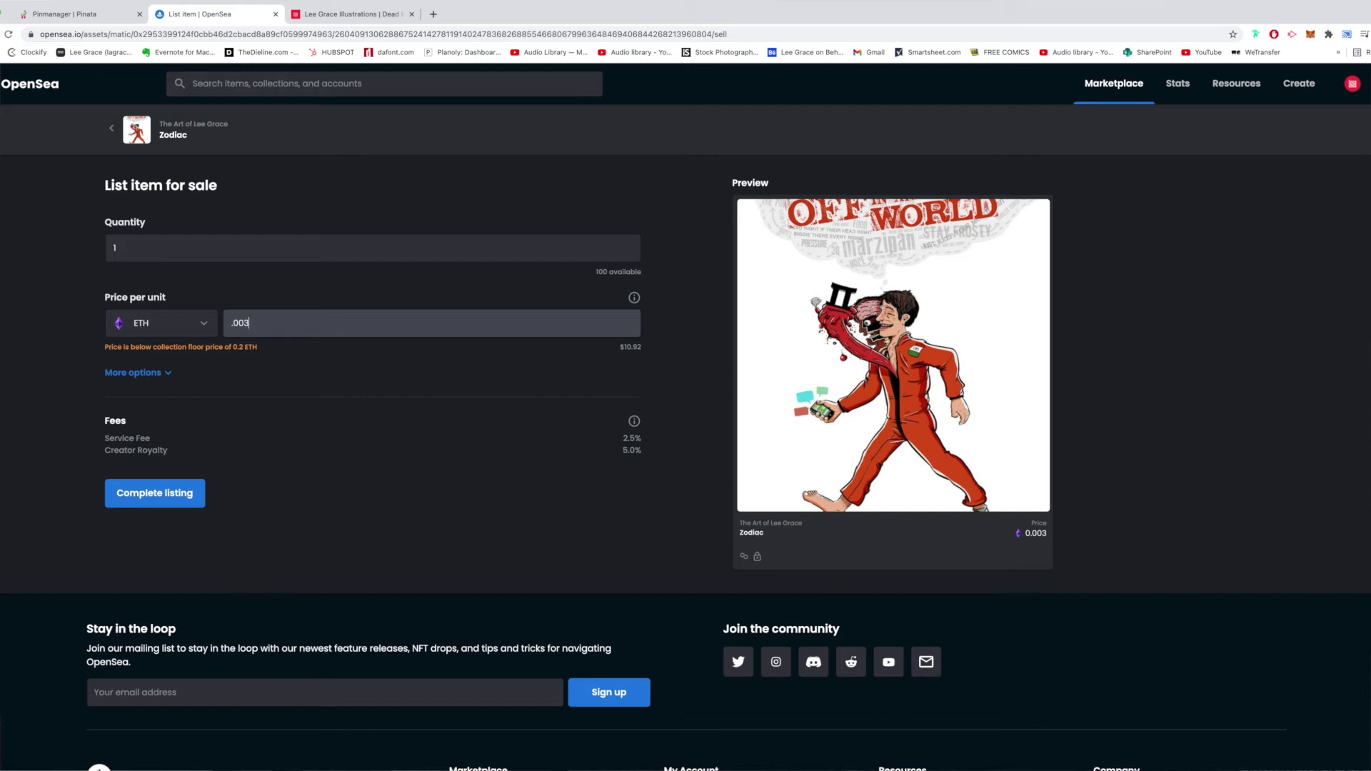
Step: Try unit prices of .02 and .01 ETH for the listing, and return the amount to .003 ETH
{"action": "key", "text": "BackSpace"}
{"action": "key", "text": "BackSpace"}
{"action": "key", "text": "BackSpace"}
{"action": "type", "text": "02"}
{"action": "key", "text": "BackSpace"}
{"action": "key", "text": "BackSpace"}
{"action": "type", "text": "01"}
{"action": "key", "text": "BackSpace"}
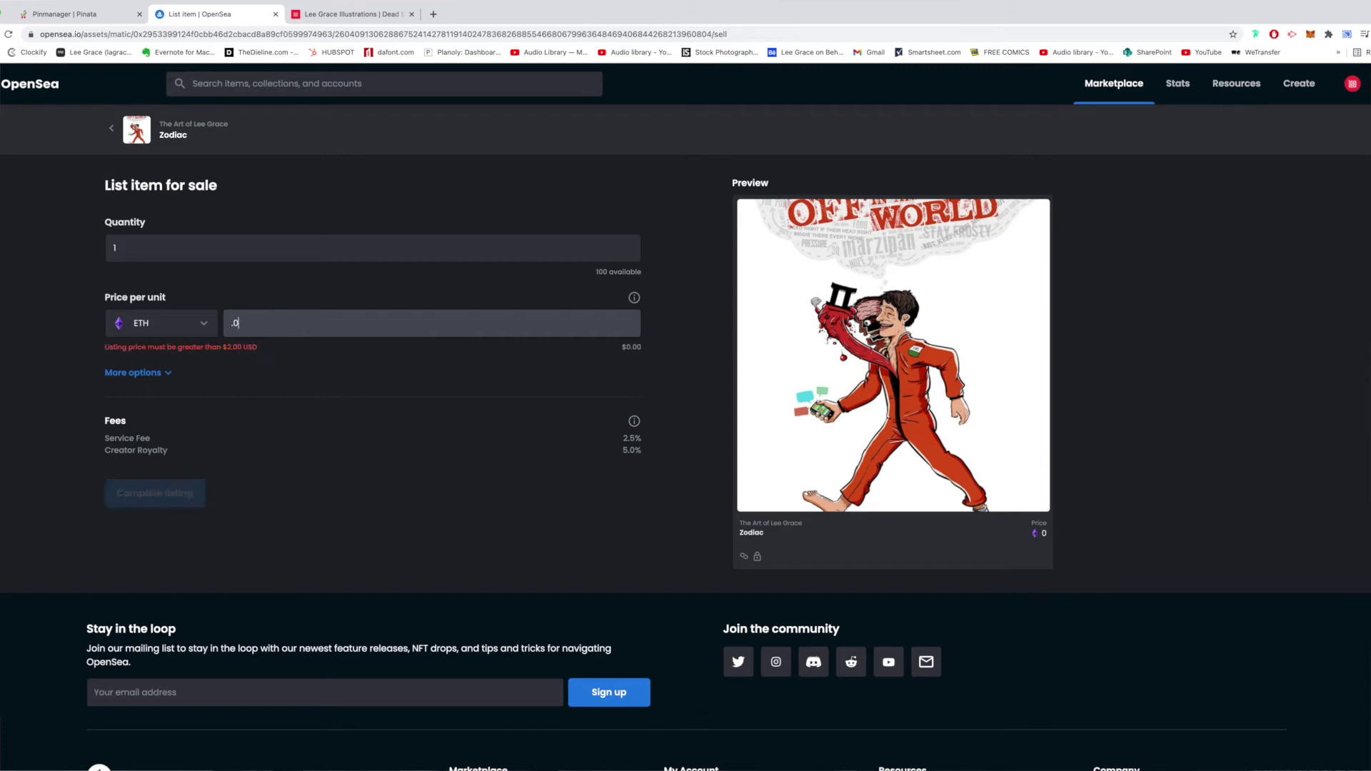
{"action": "left_click", "coordinate": [175, 327]}
{"action": "left_click", "coordinate": [188, 318]}
{"action": "left_click", "coordinate": [248, 323]}
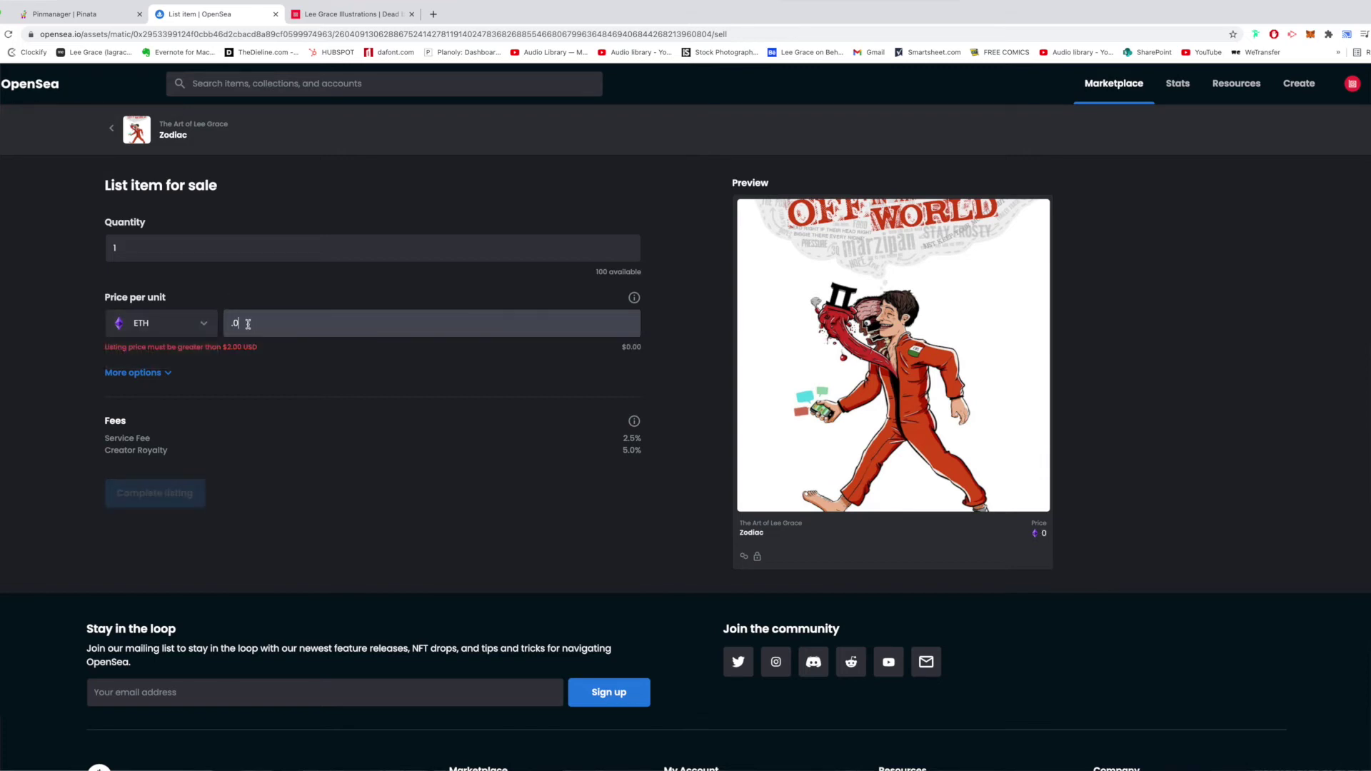
{"action": "key", "text": "BackSpace"}
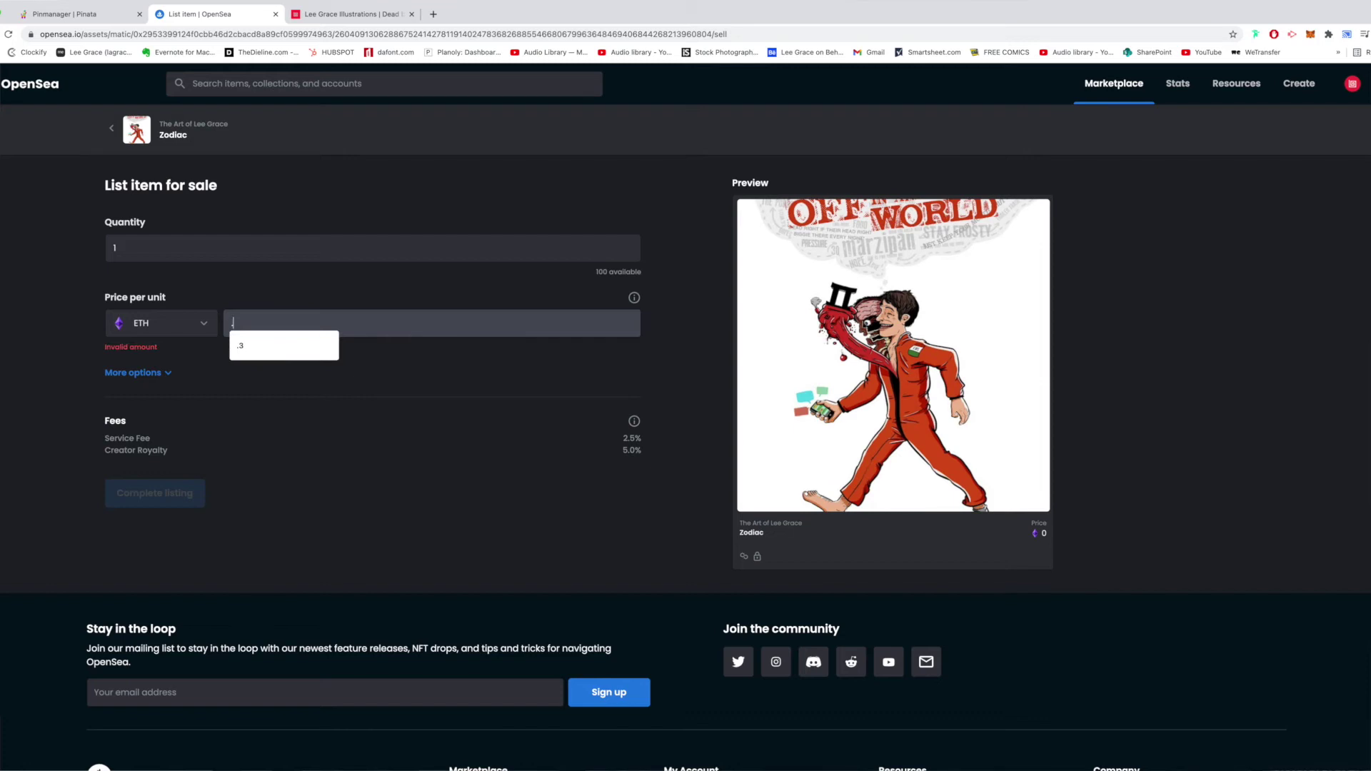
{"action": "type", "text": "03"}
{"action": "key", "text": "BackSpace"}
{"action": "type", "text": "03"}
{"action": "left_click", "coordinate": [406, 378]}
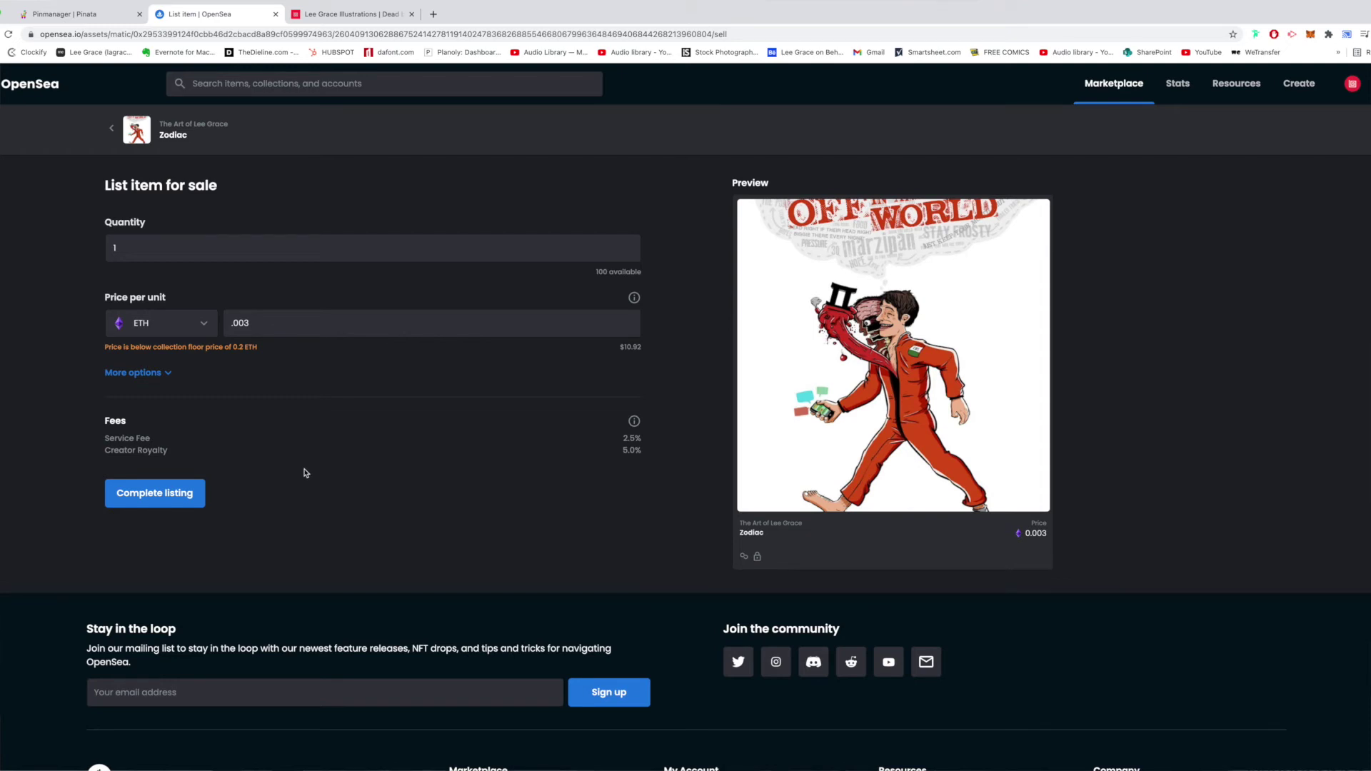
Step: Complete the Zodiac listing by signing the message with the MetaMask wallet, and dismiss the sharing dialog
{"action": "left_click", "coordinate": [184, 503]}
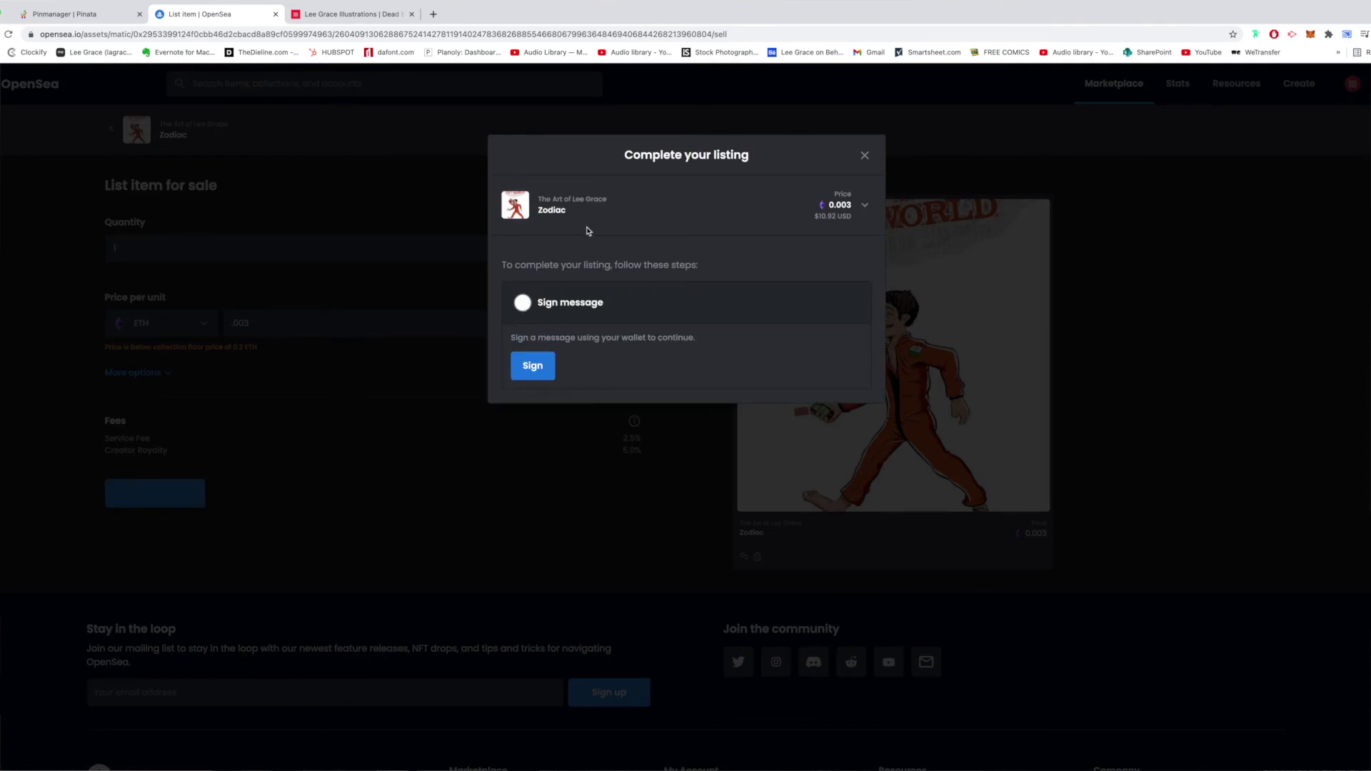
{"action": "left_click", "coordinate": [541, 367]}
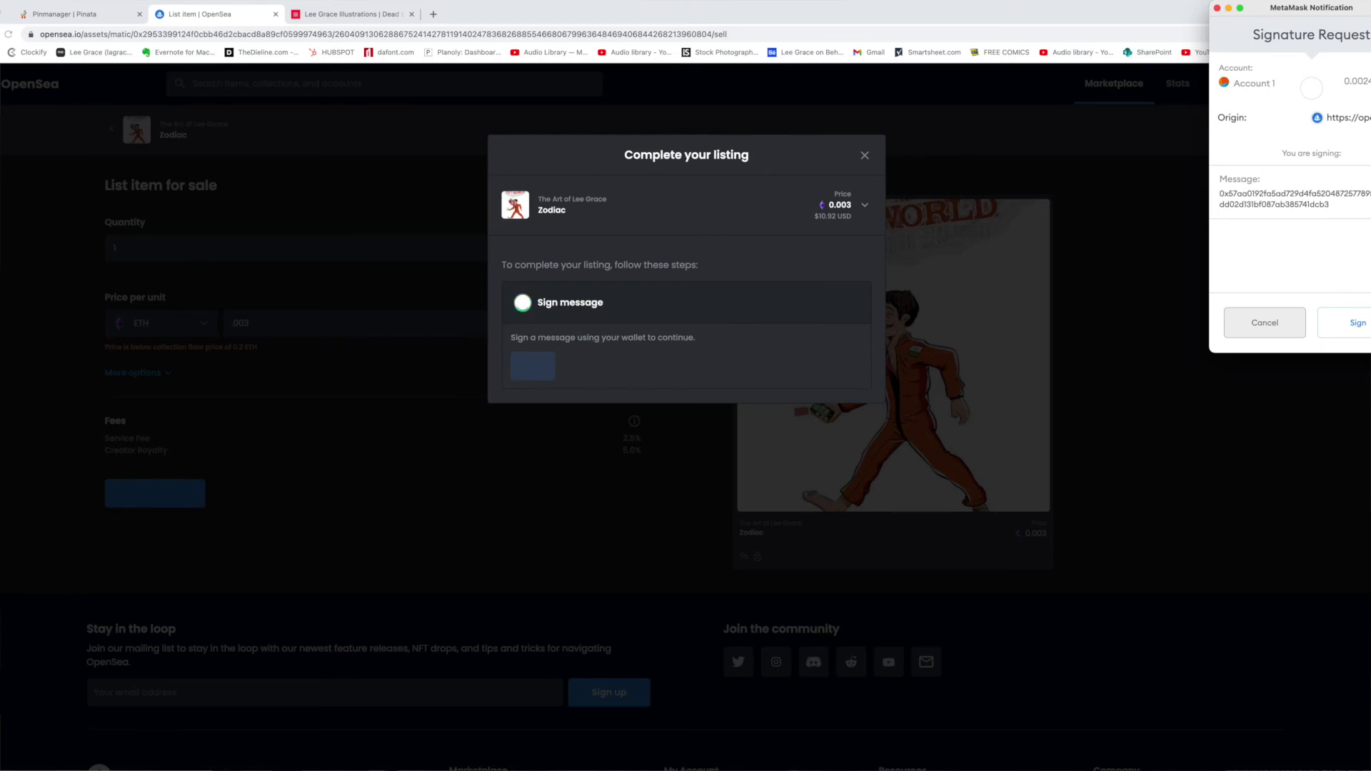
{"action": "left_click", "coordinate": [1330, 322]}
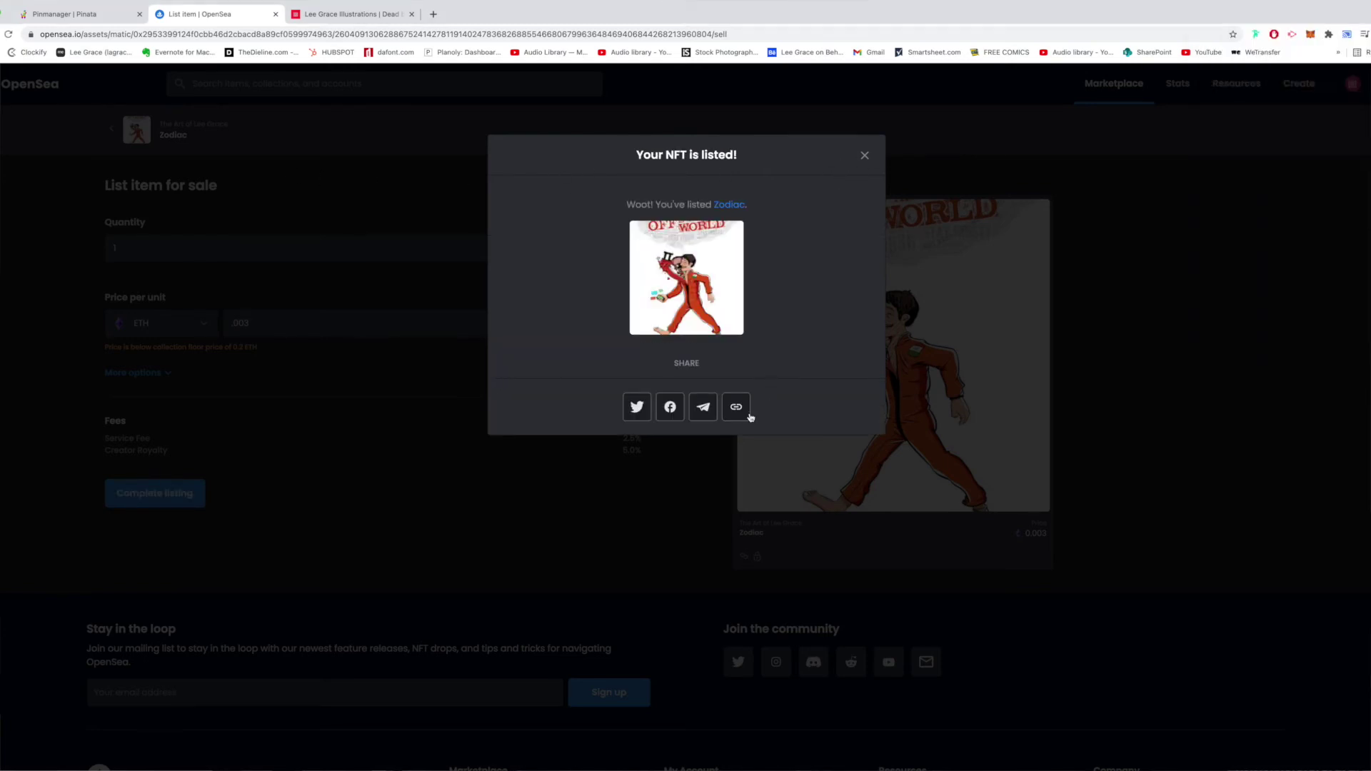
{"action": "left_click", "coordinate": [871, 158]}
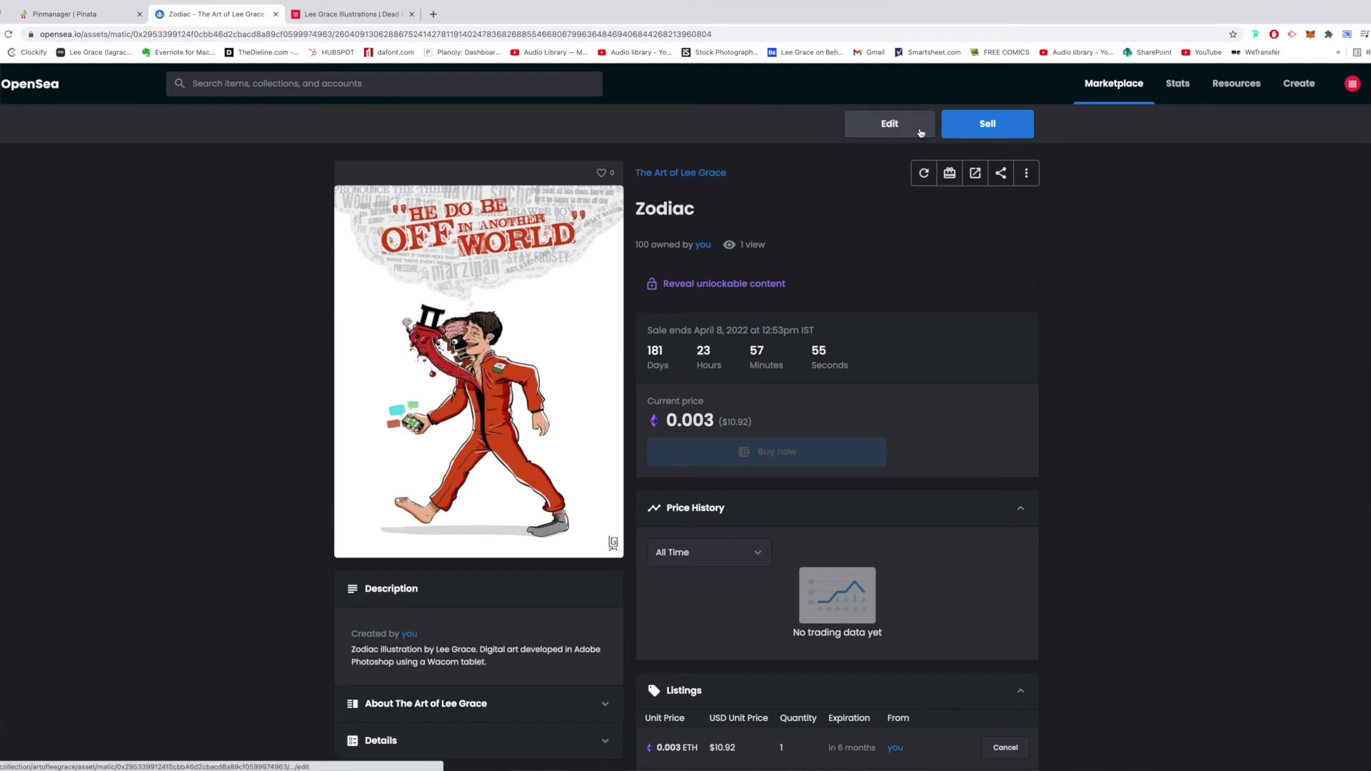
Step: Review the listed Zodiac item's current price, listings, offers and trading history
{"action": "scroll", "coordinate": [1017, 202], "scroll_direction": "down", "scroll_amount": 2}
{"action": "scroll", "coordinate": [1014, 202], "scroll_direction": "down", "scroll_amount": 1}
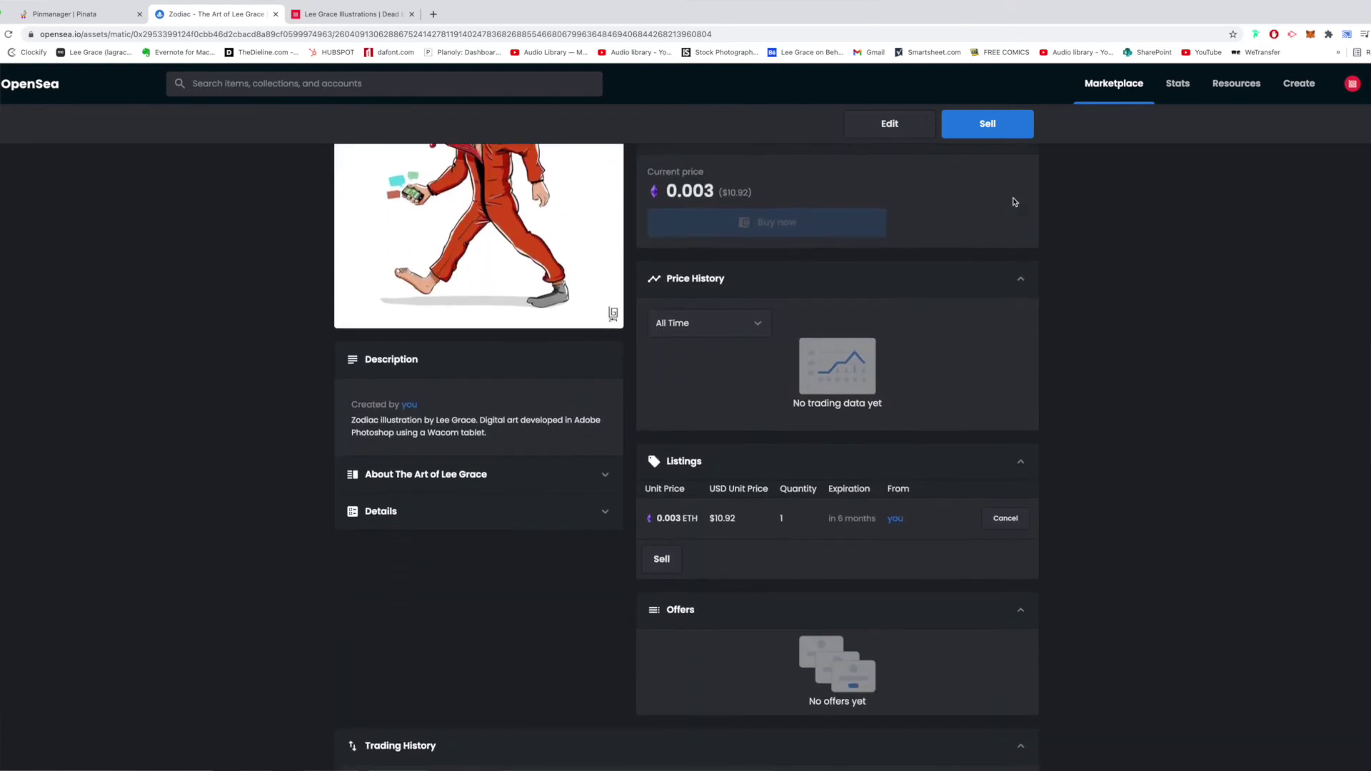
{"action": "scroll", "coordinate": [1012, 200], "scroll_direction": "up", "scroll_amount": 3}
{"action": "scroll", "coordinate": [1013, 202], "scroll_direction": "down", "scroll_amount": 5}
{"action": "scroll", "coordinate": [733, 269], "scroll_direction": "down", "scroll_amount": 1}
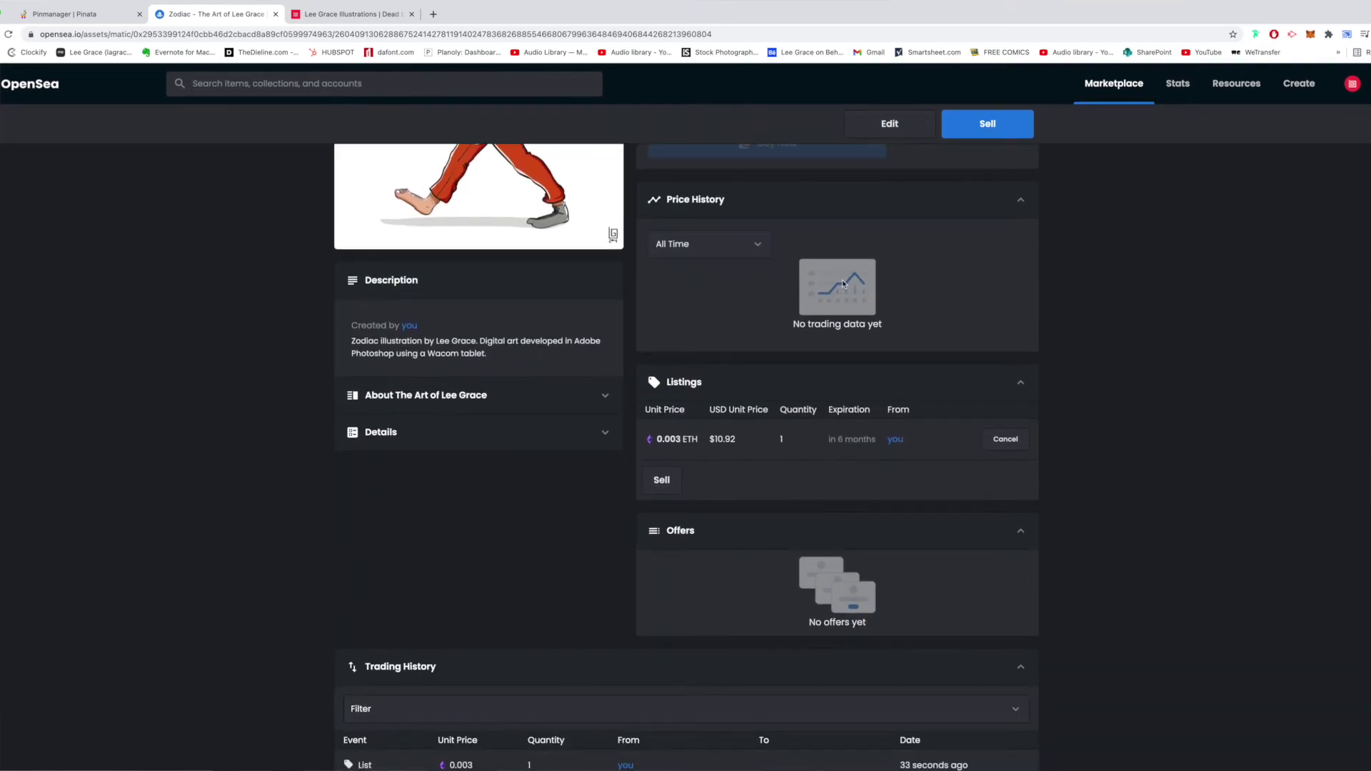
{"action": "scroll", "coordinate": [812, 275], "scroll_direction": "down", "scroll_amount": 5}
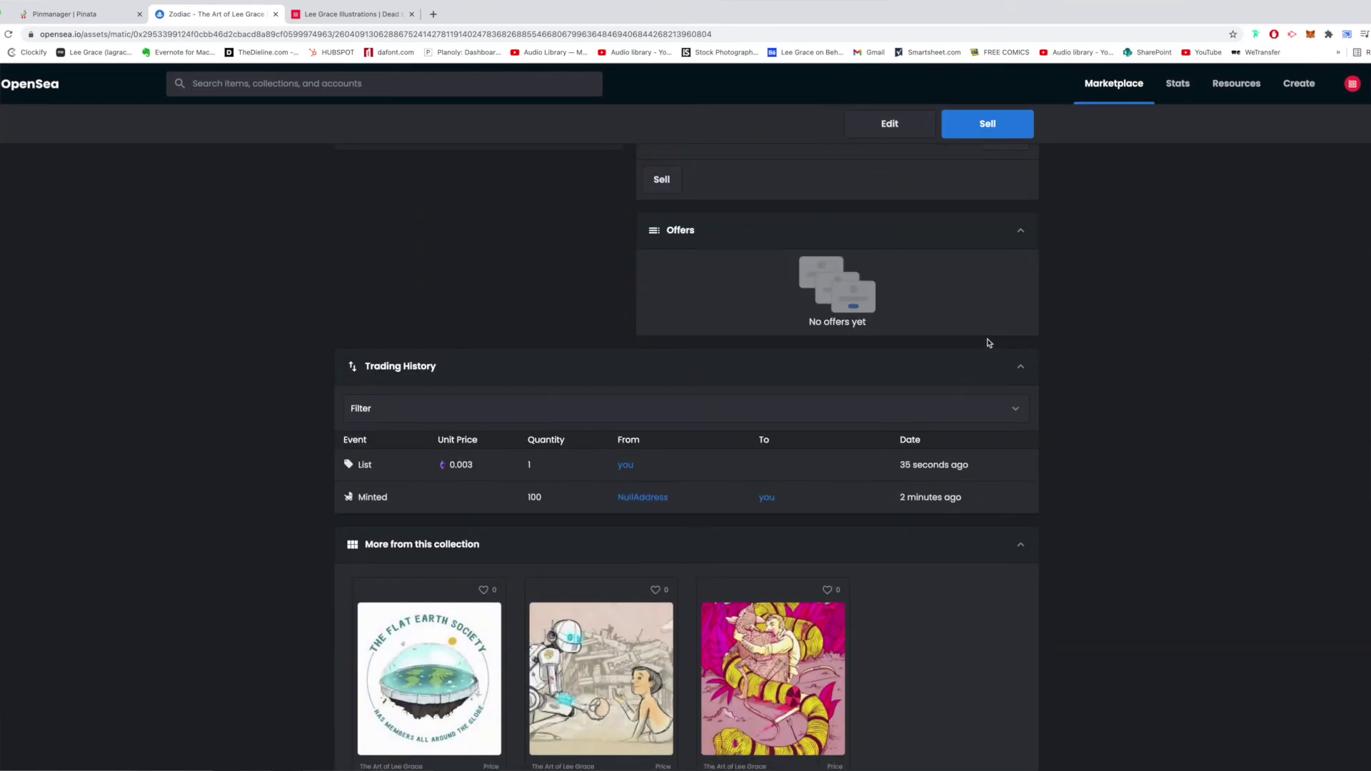
Step: Open the marketplace's New category and look over the latest NFTs and their prices
{"action": "scroll", "coordinate": [987, 337], "scroll_direction": "up", "scroll_amount": 10}
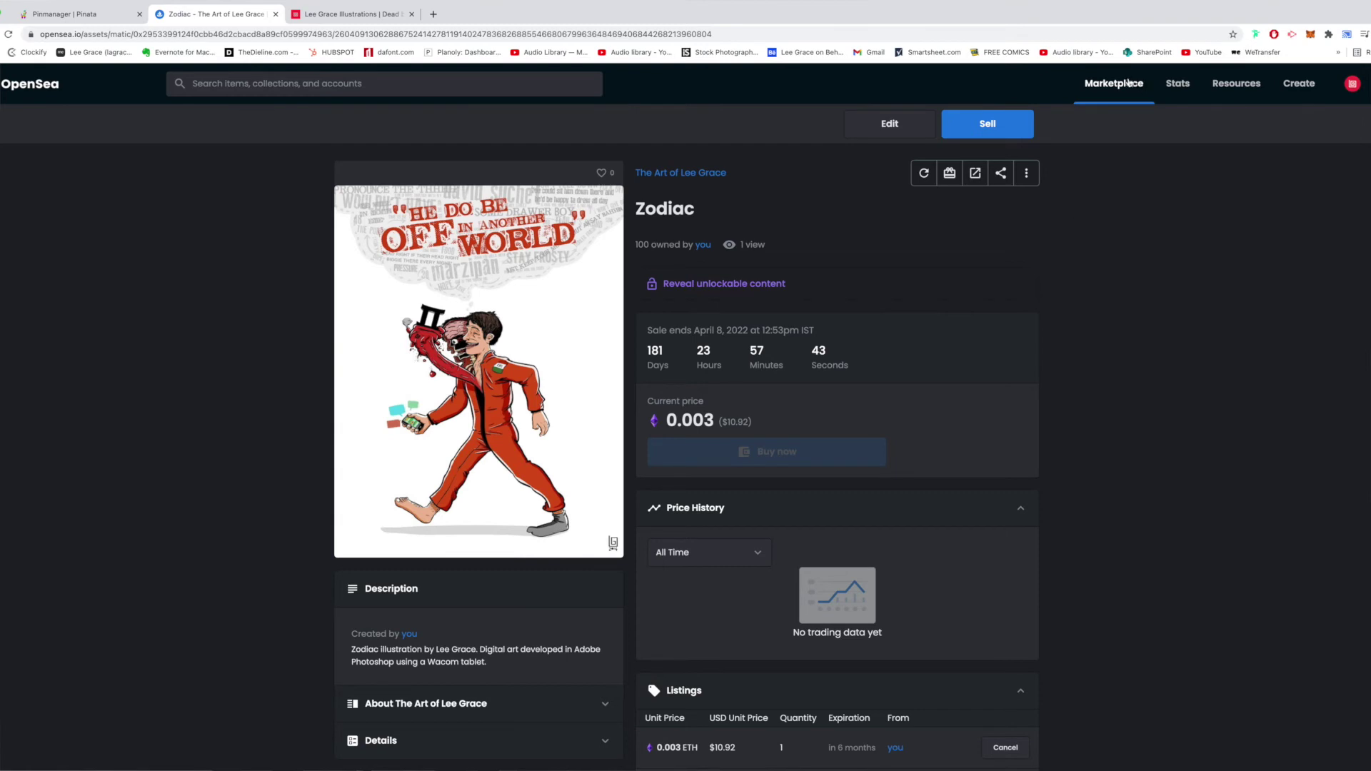
{"action": "mouse_move", "coordinate": [1130, 84]}
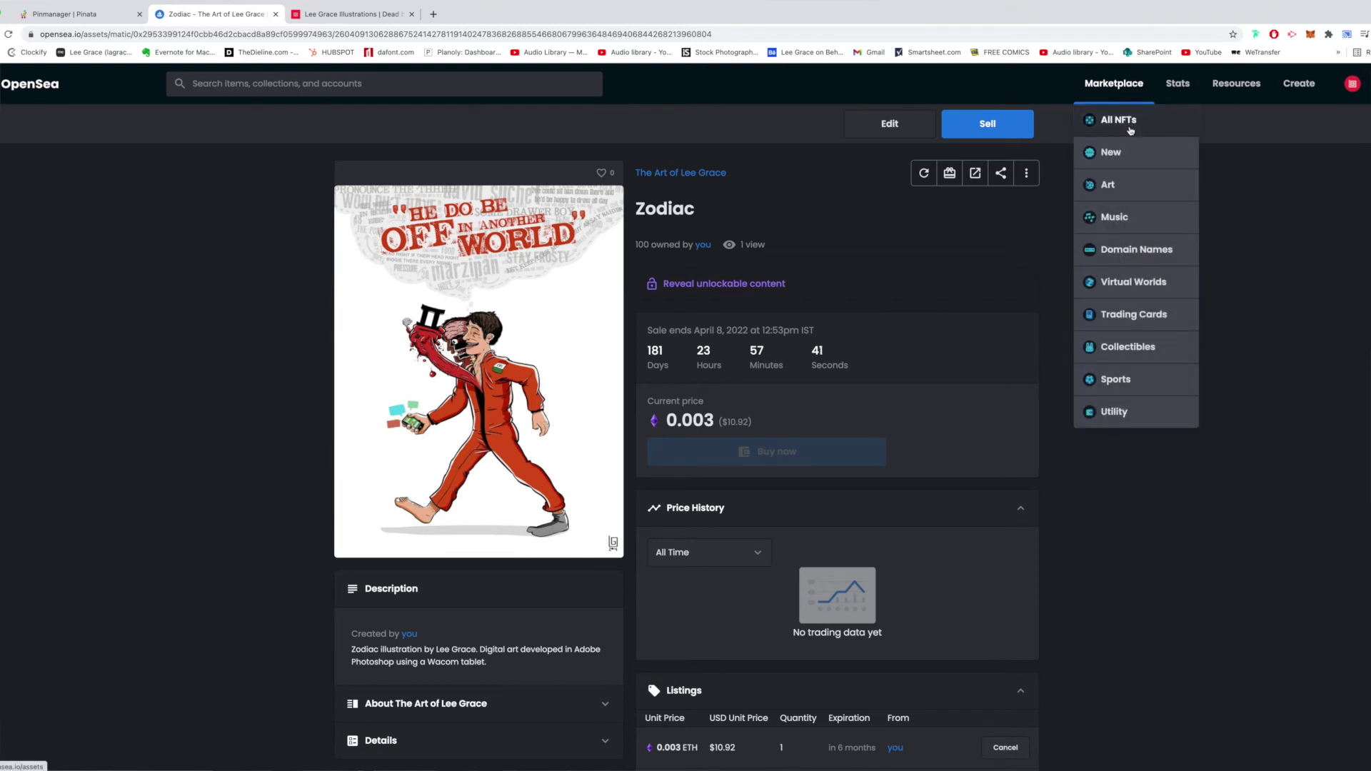
{"action": "left_click", "coordinate": [1111, 152]}
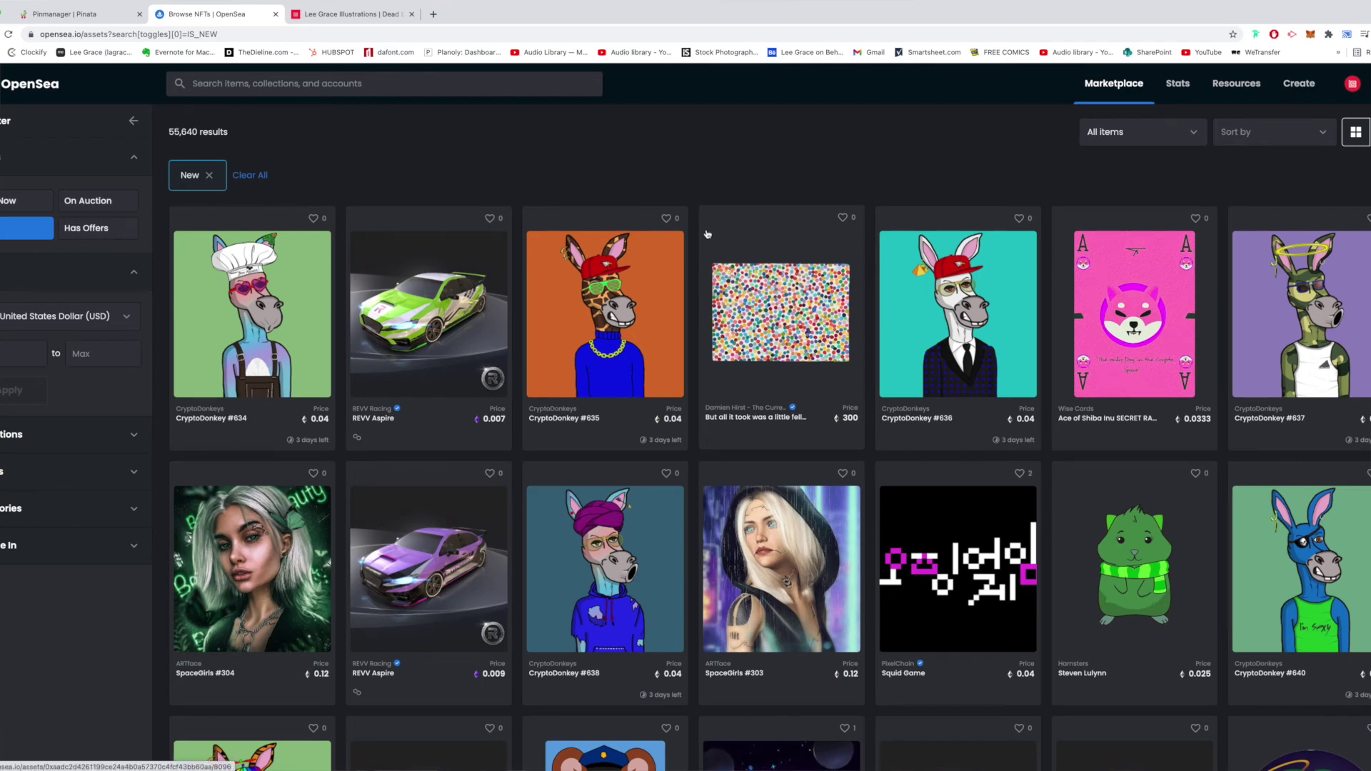
{"action": "scroll", "coordinate": [680, 203], "scroll_direction": "down", "scroll_amount": 2}
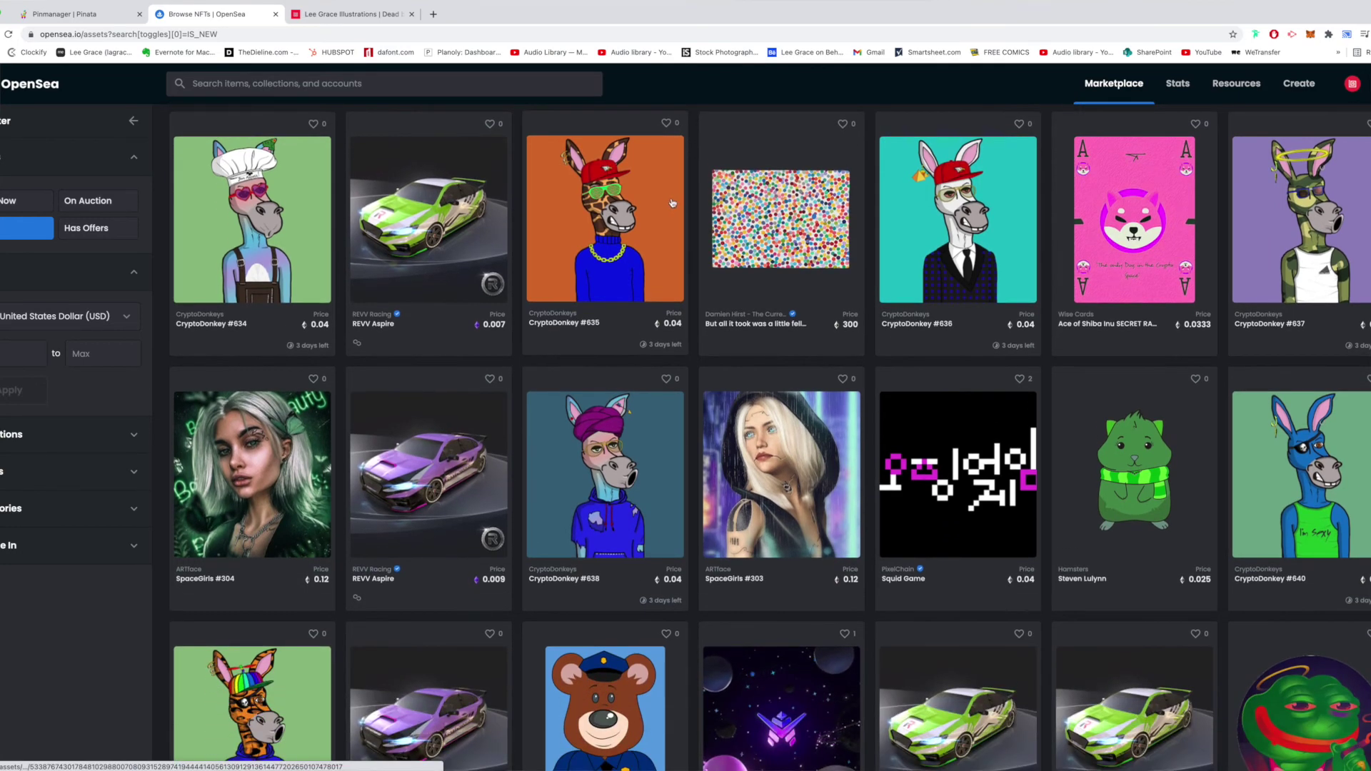
{"action": "scroll", "coordinate": [842, 311], "scroll_direction": "down", "scroll_amount": 1}
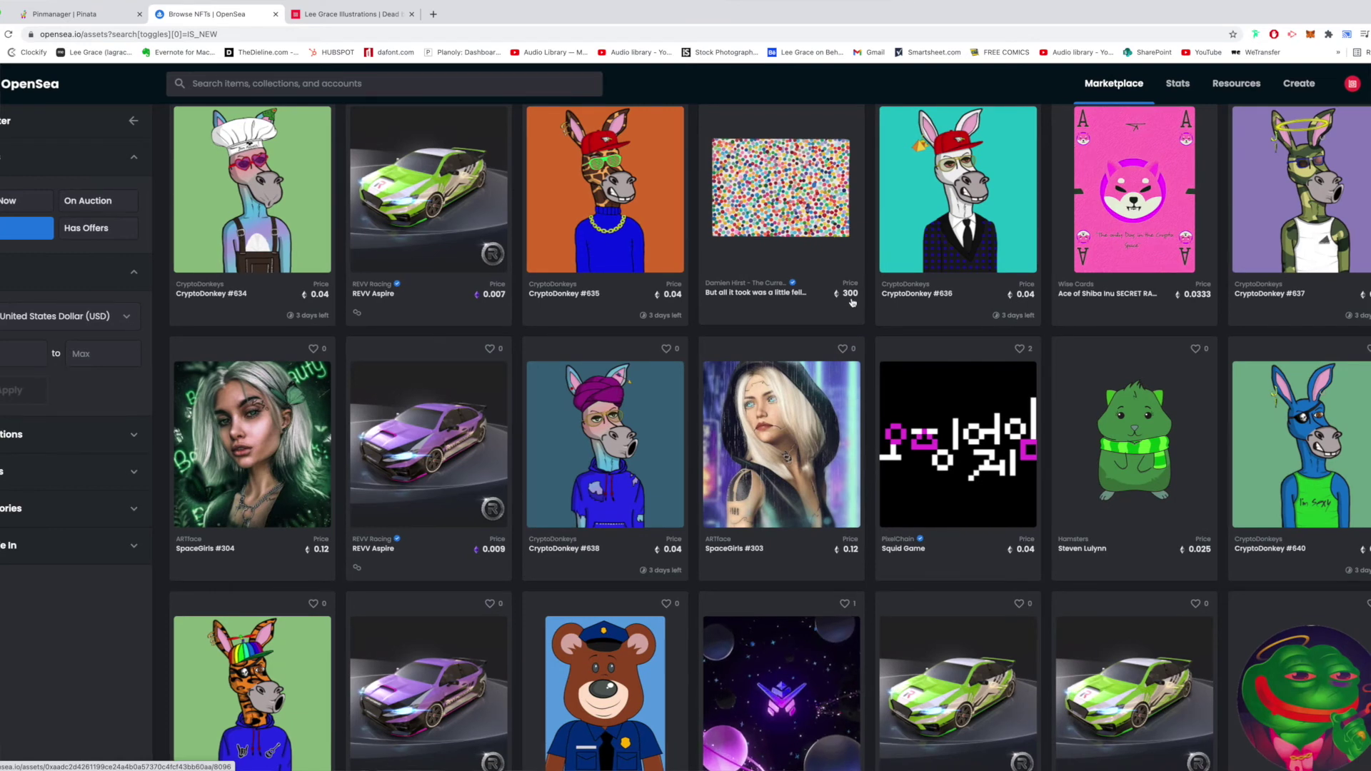
Step: Open the Damien Hirst - The Currency collection and look through its items and prices
{"action": "left_click", "coordinate": [760, 283]}
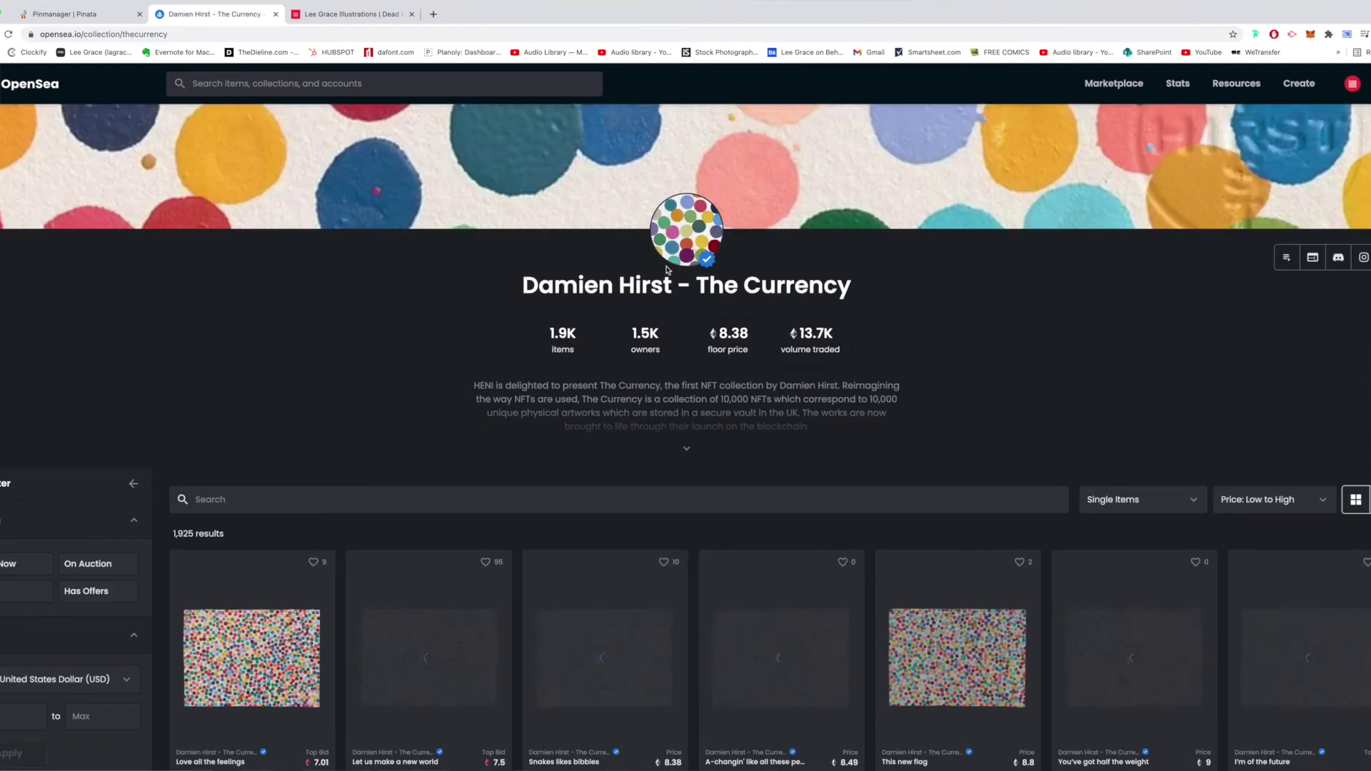
{"action": "scroll", "coordinate": [671, 270], "scroll_direction": "down", "scroll_amount": 2}
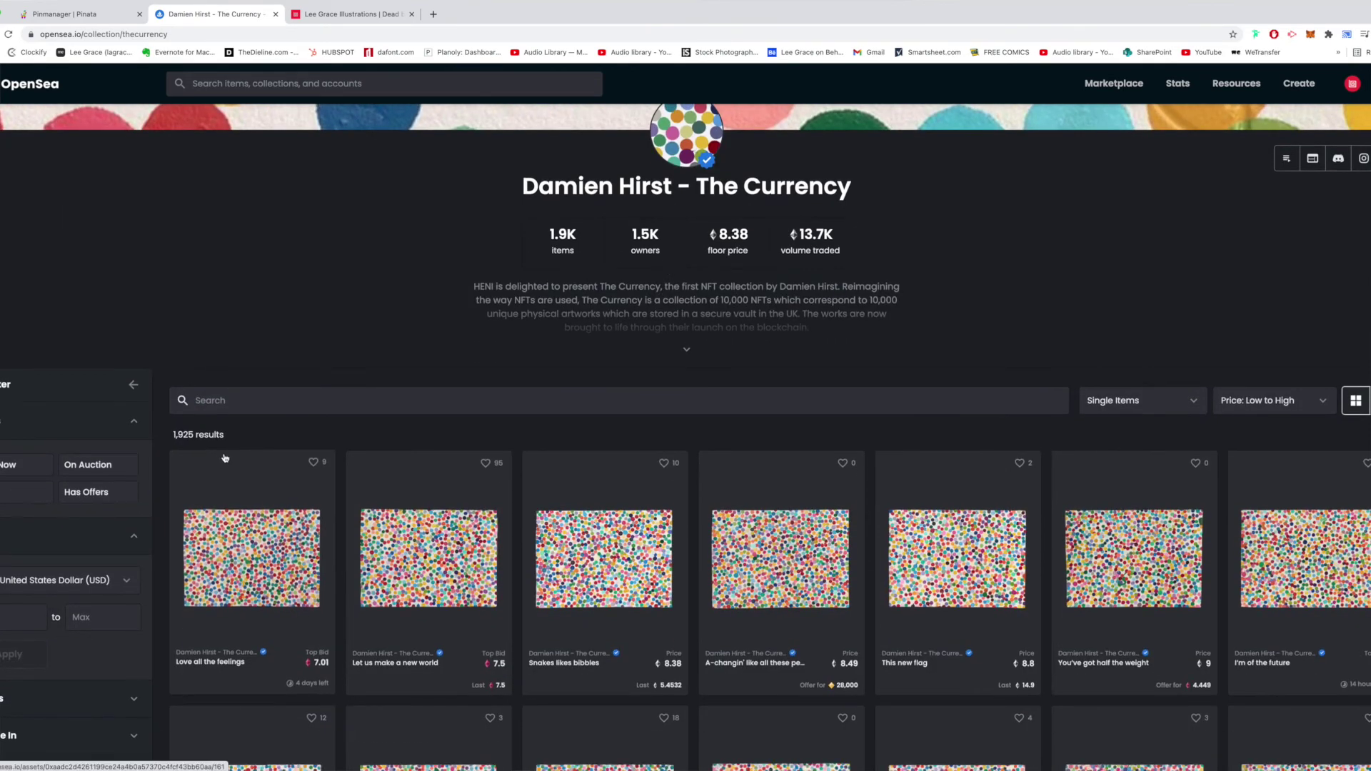
{"action": "scroll", "coordinate": [288, 413], "scroll_direction": "down", "scroll_amount": 2}
{"action": "scroll", "coordinate": [285, 389], "scroll_direction": "up", "scroll_amount": 3}
{"action": "scroll", "coordinate": [426, 349], "scroll_direction": "down", "scroll_amount": 1}
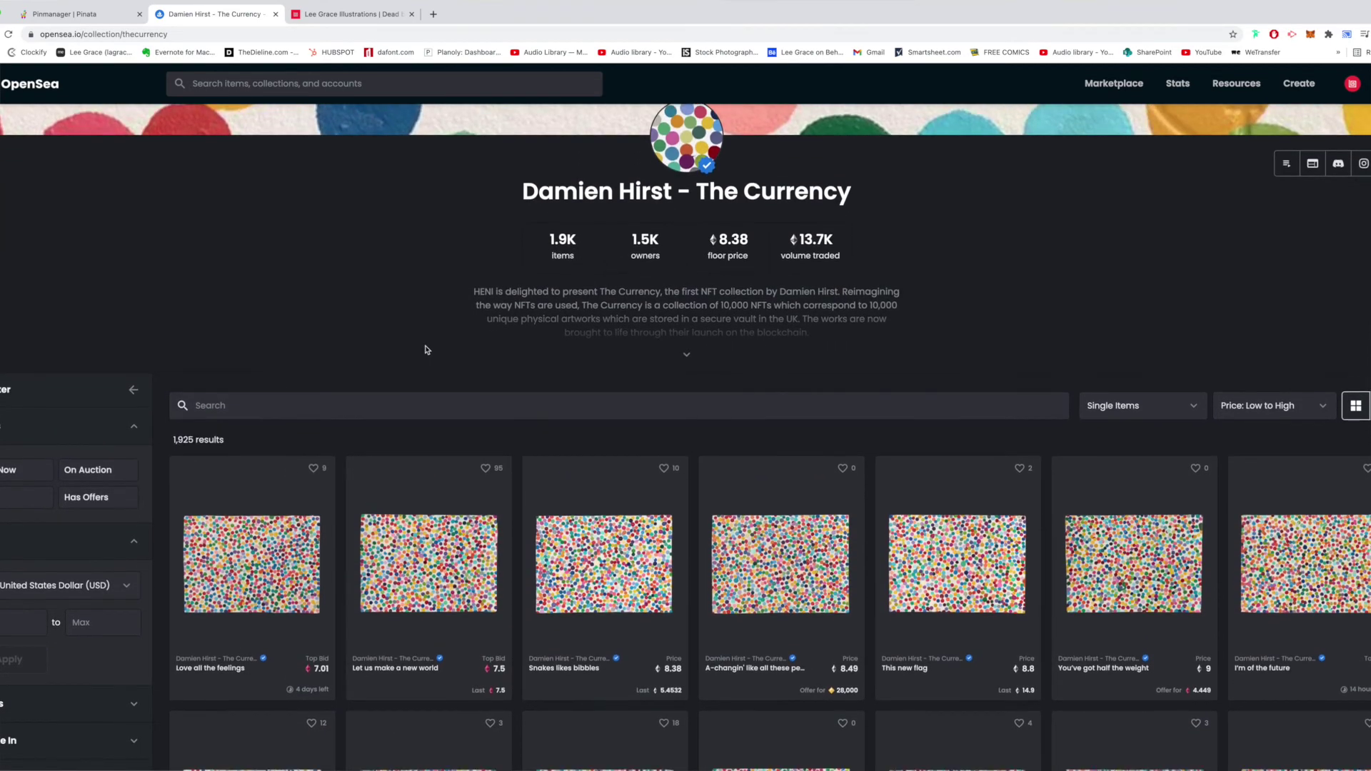
{"action": "scroll", "coordinate": [753, 202], "scroll_direction": "down", "scroll_amount": 5}
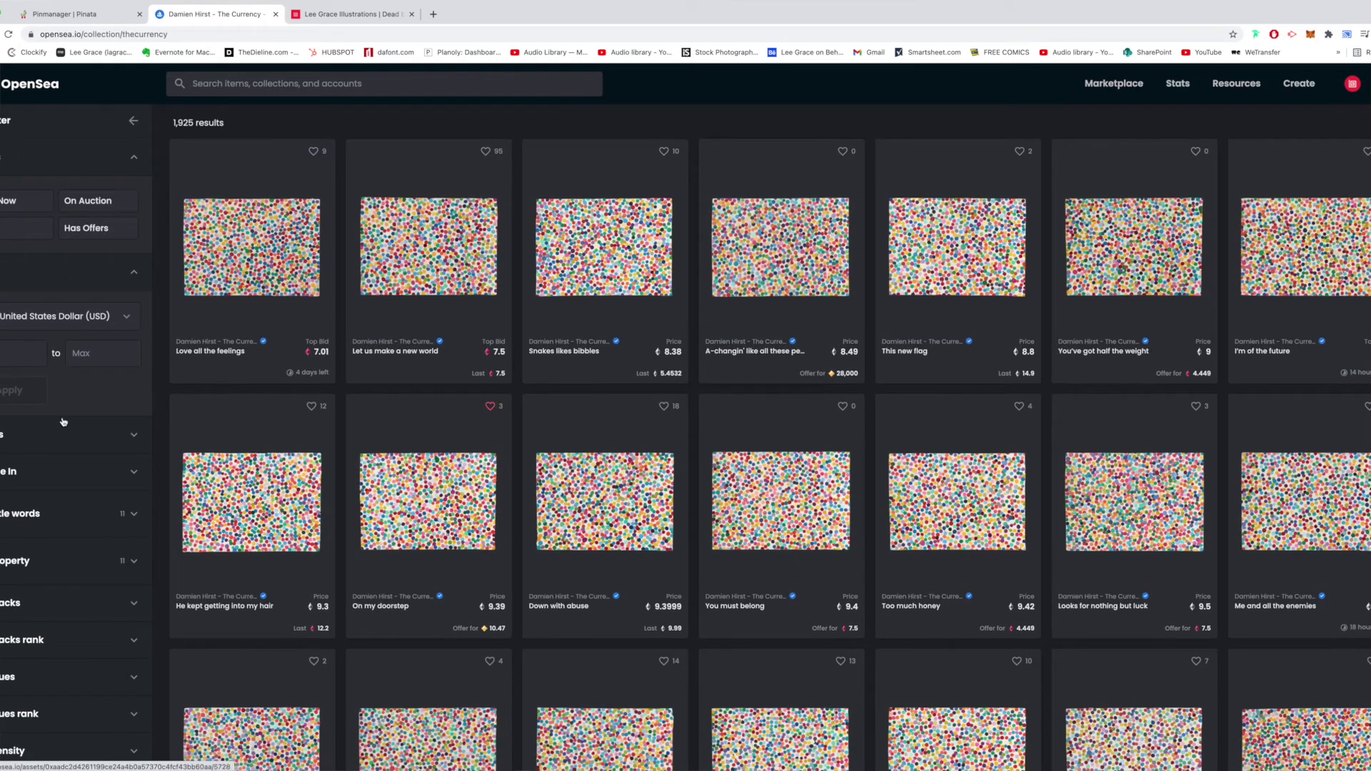
{"action": "scroll", "coordinate": [308, 352], "scroll_direction": "down", "scroll_amount": 4}
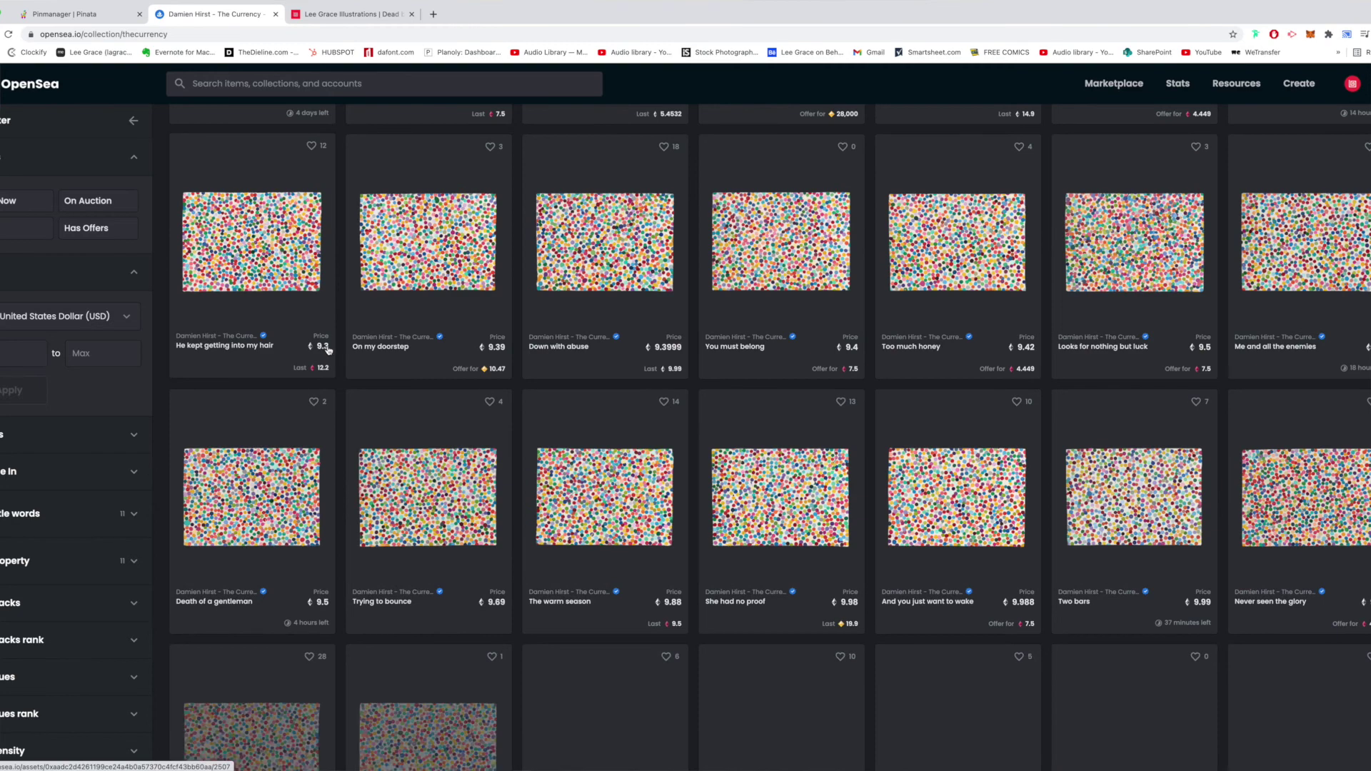
Step: View the price and offers of the Down with abuse item, and return to the New NFTs results
{"action": "left_click", "coordinate": [641, 355]}
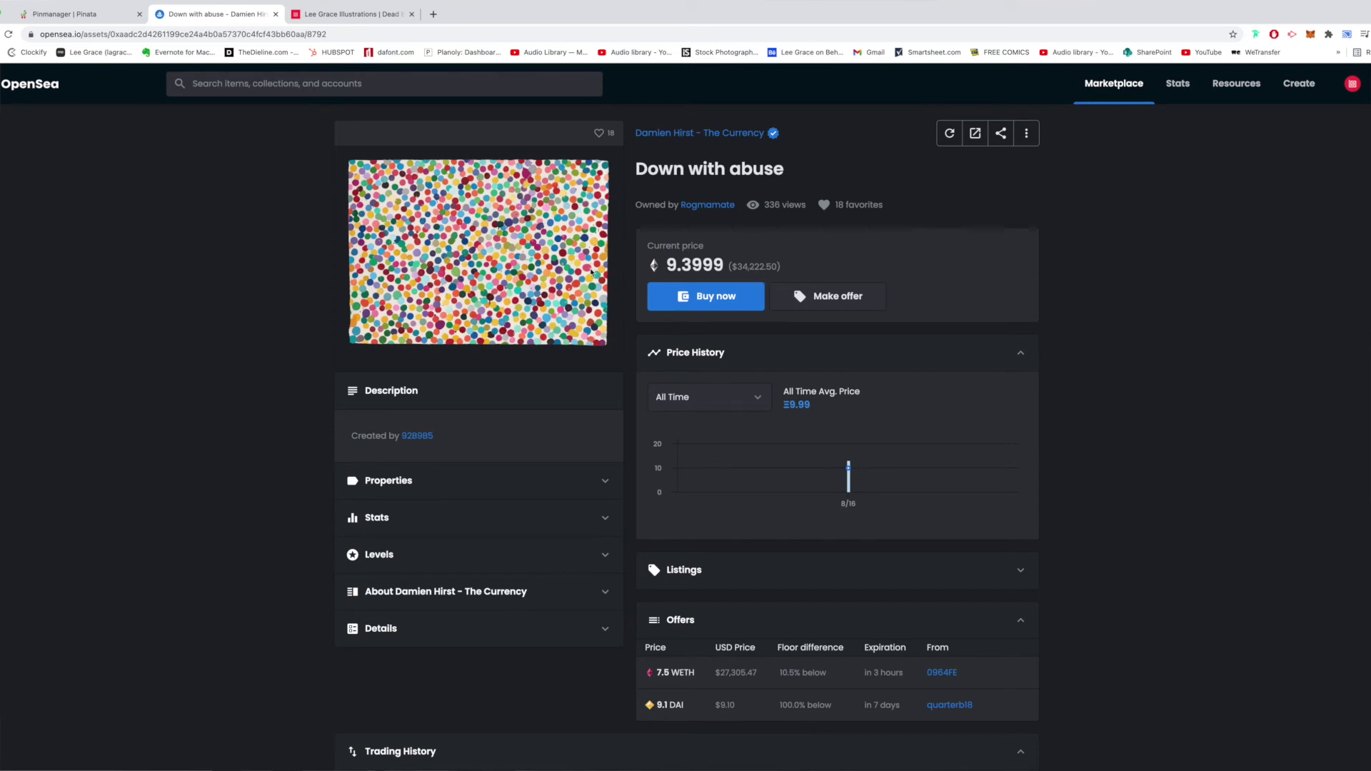
{"action": "key", "text": "super+bracketleft"}
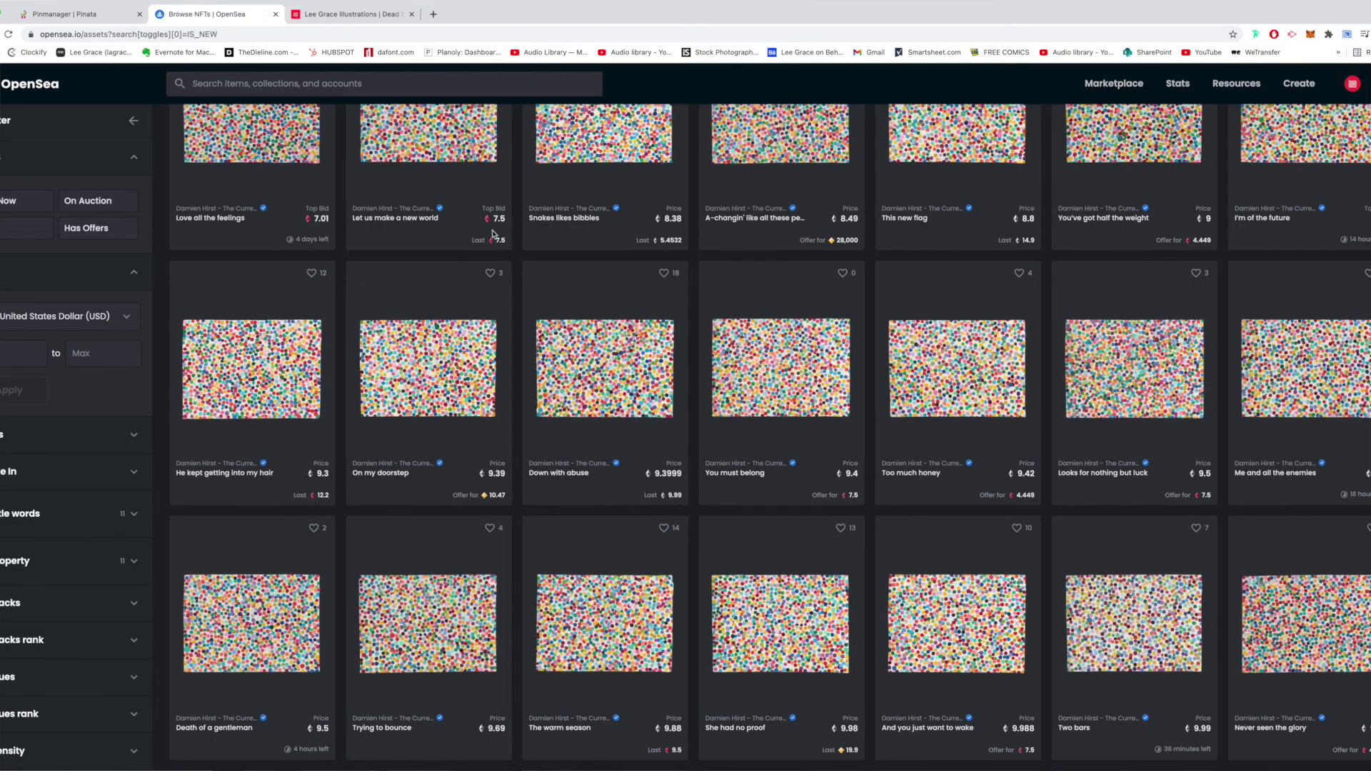
{"action": "key", "text": "super+bracketleft"}
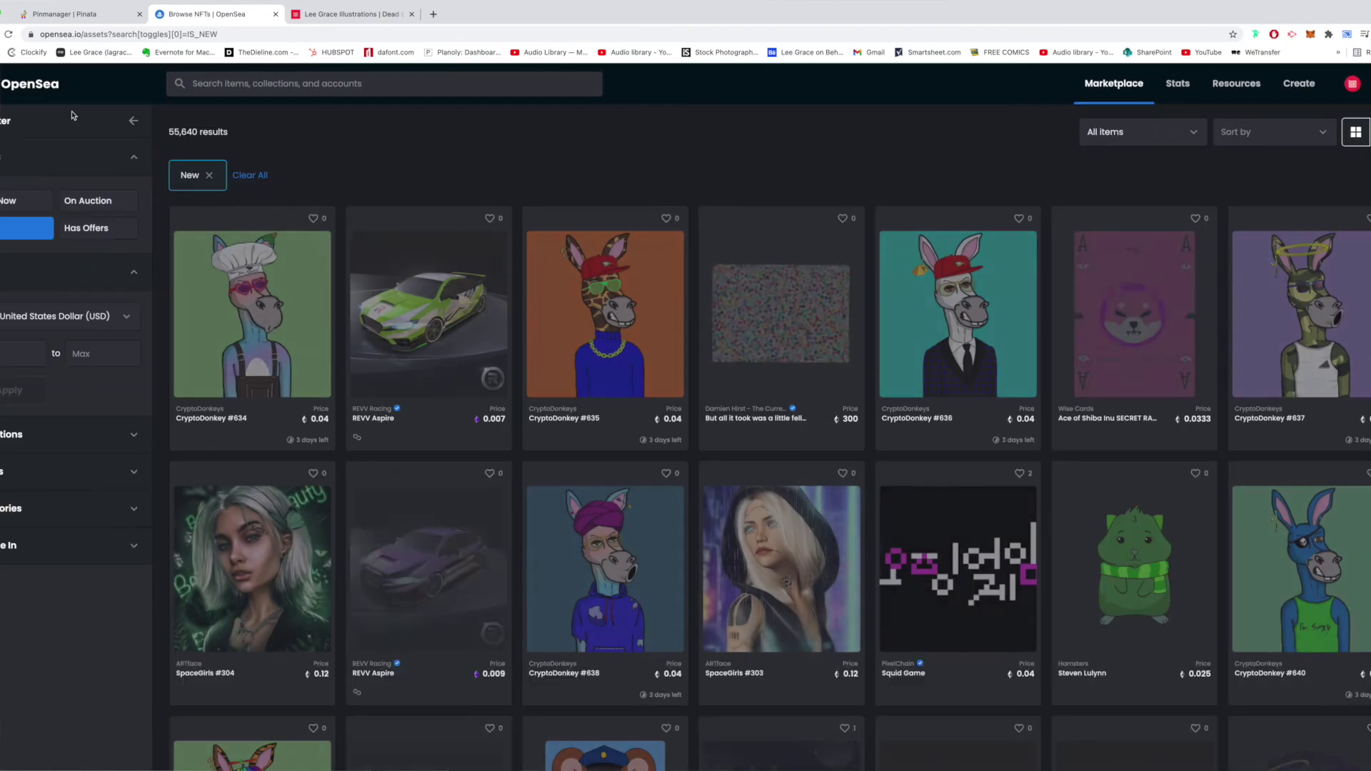
Step: Look through the New NFTs results for the Zodiac item, comparing the artworks and prices, and return to the start of the results
{"action": "scroll", "coordinate": [373, 222], "scroll_direction": "down", "scroll_amount": 15}
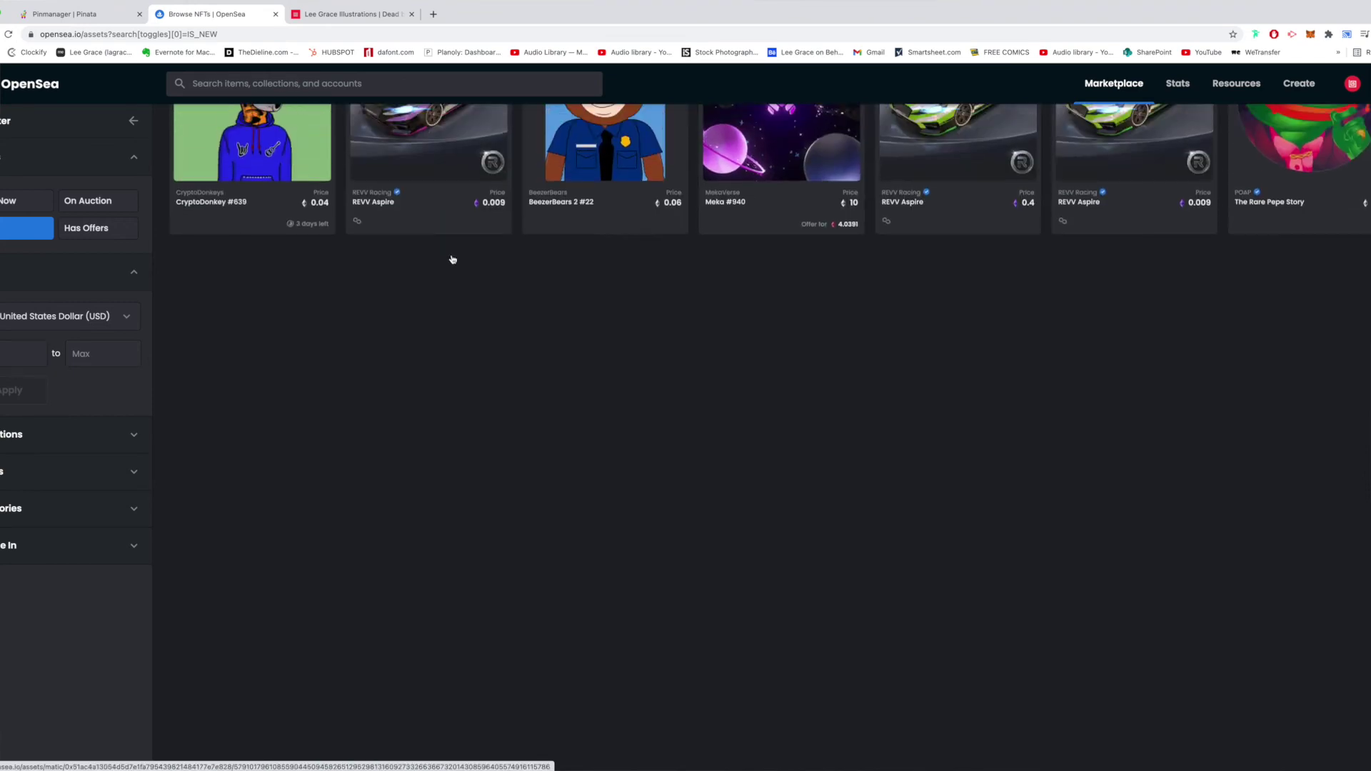
{"action": "scroll", "coordinate": [450, 261], "scroll_direction": "down", "scroll_amount": 10}
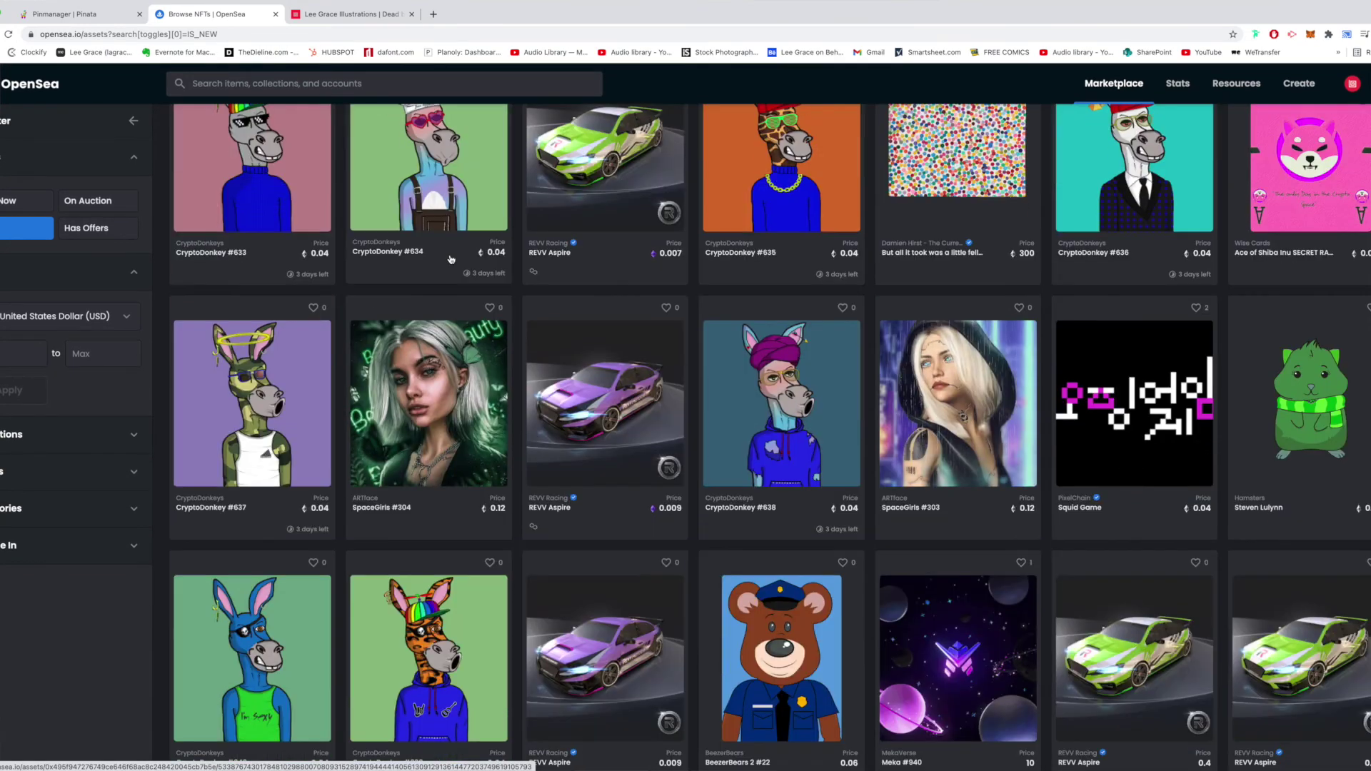
{"action": "scroll", "coordinate": [450, 260], "scroll_direction": "down", "scroll_amount": 7}
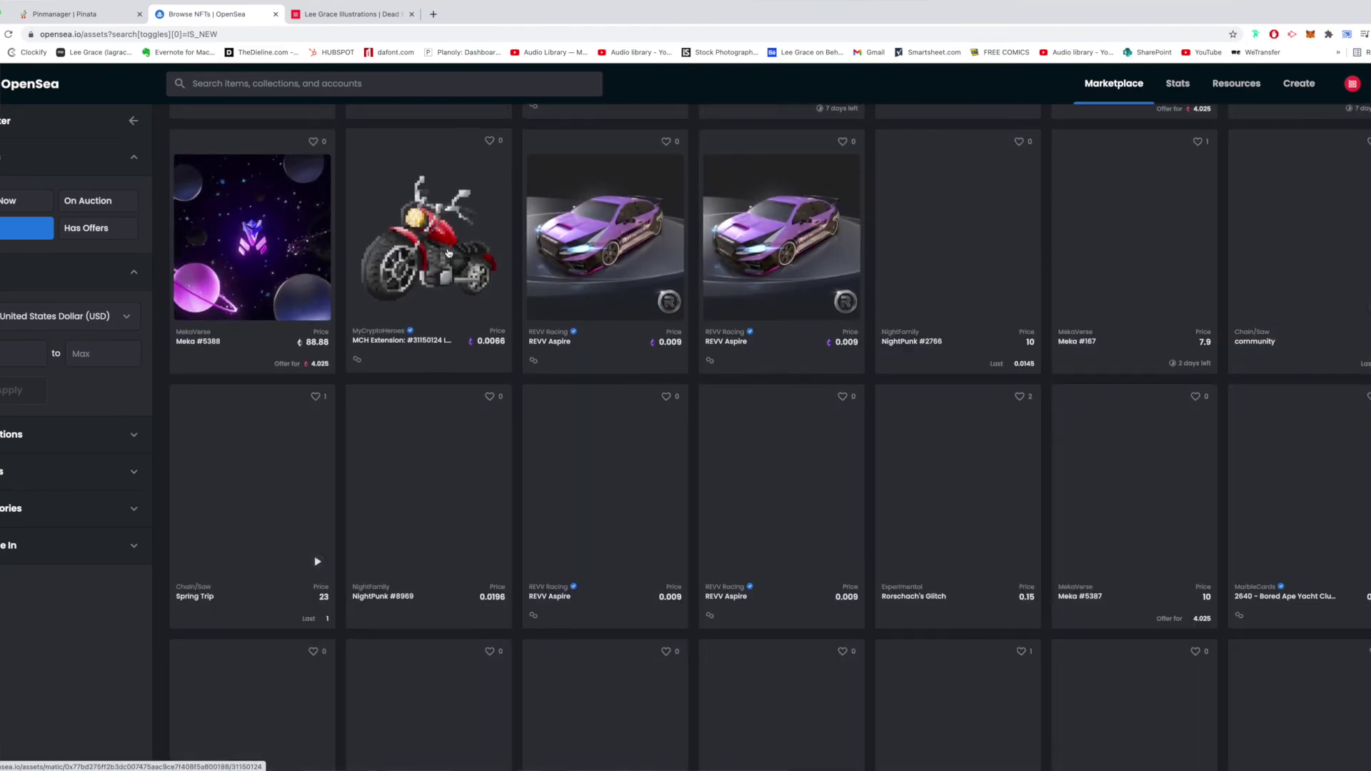
{"action": "scroll", "coordinate": [450, 257], "scroll_direction": "down", "scroll_amount": 2}
{"action": "scroll", "coordinate": [449, 253], "scroll_direction": "down", "scroll_amount": 3}
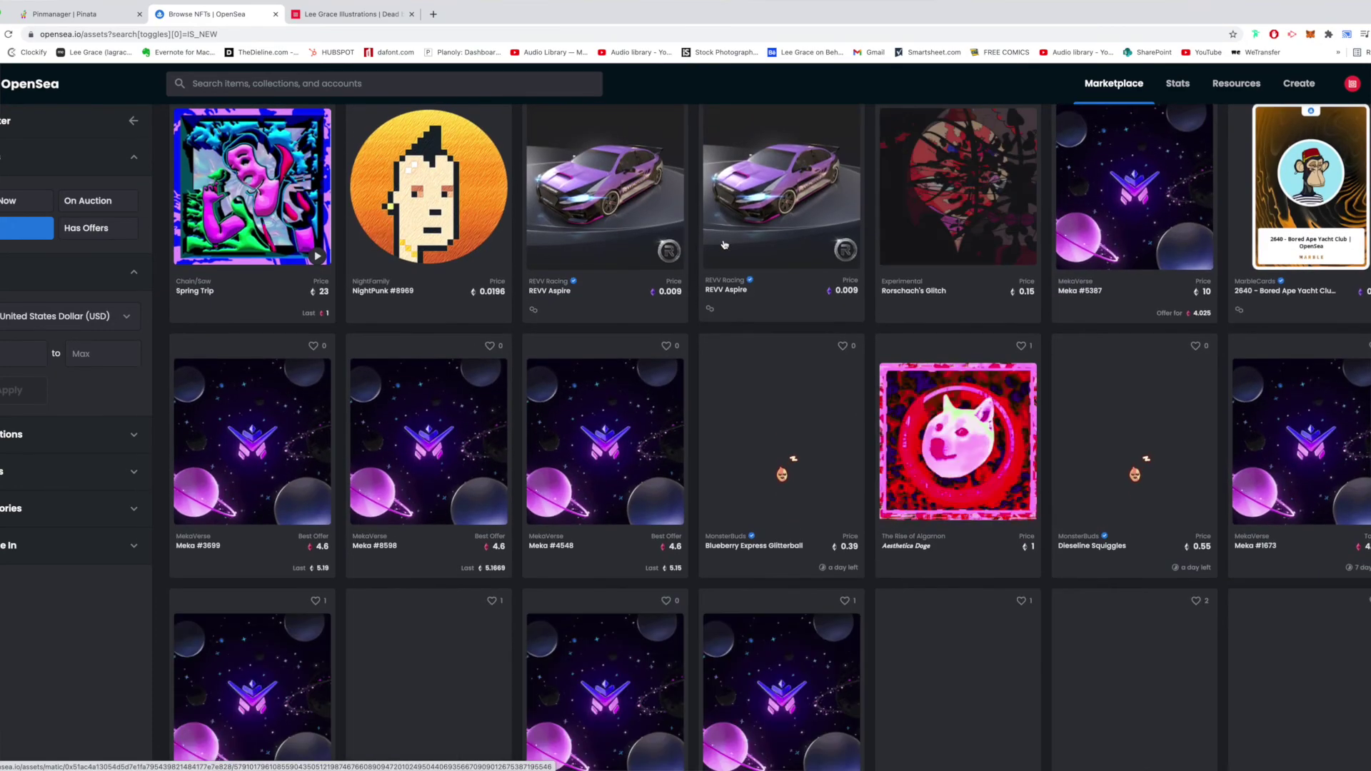
{"action": "scroll", "coordinate": [728, 241], "scroll_direction": "down", "scroll_amount": 1}
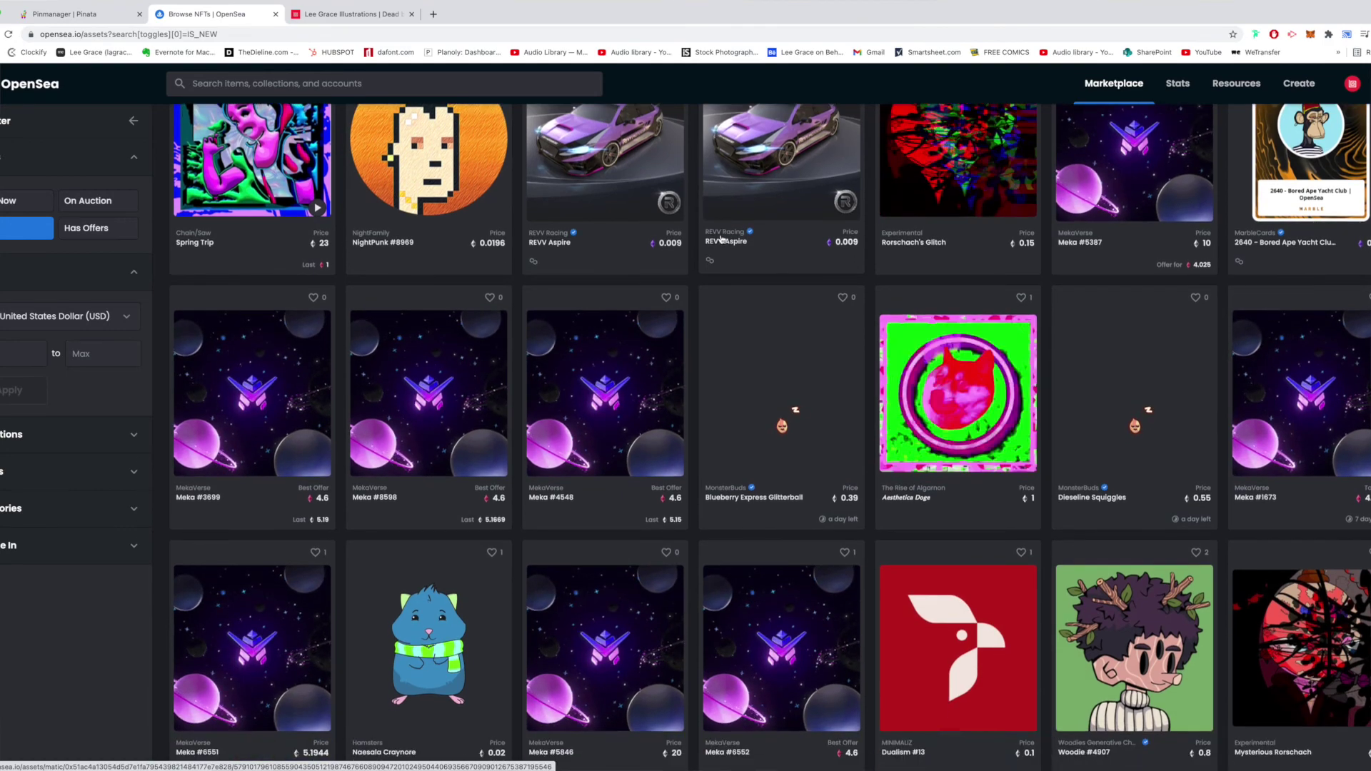
{"action": "scroll", "coordinate": [735, 237], "scroll_direction": "down", "scroll_amount": 6}
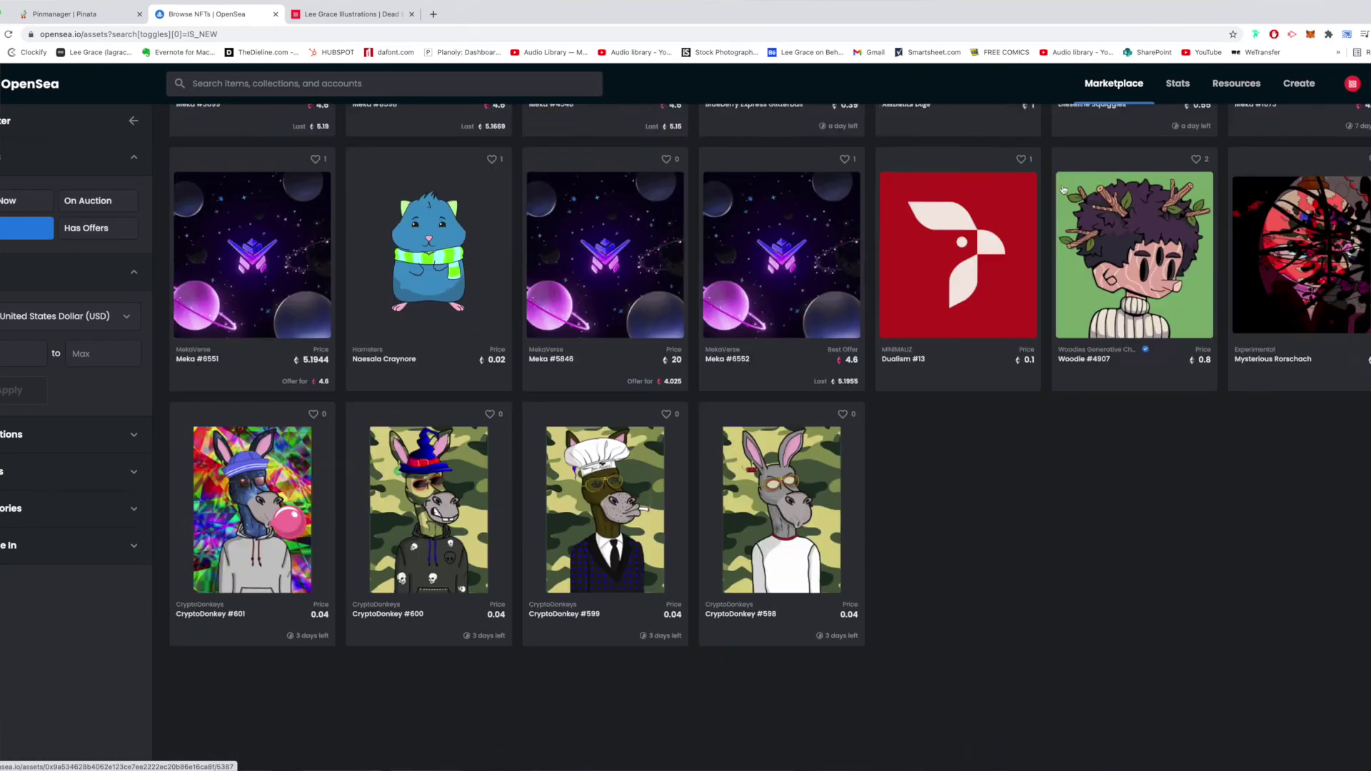
{"action": "scroll", "coordinate": [915, 225], "scroll_direction": "down", "scroll_amount": 3}
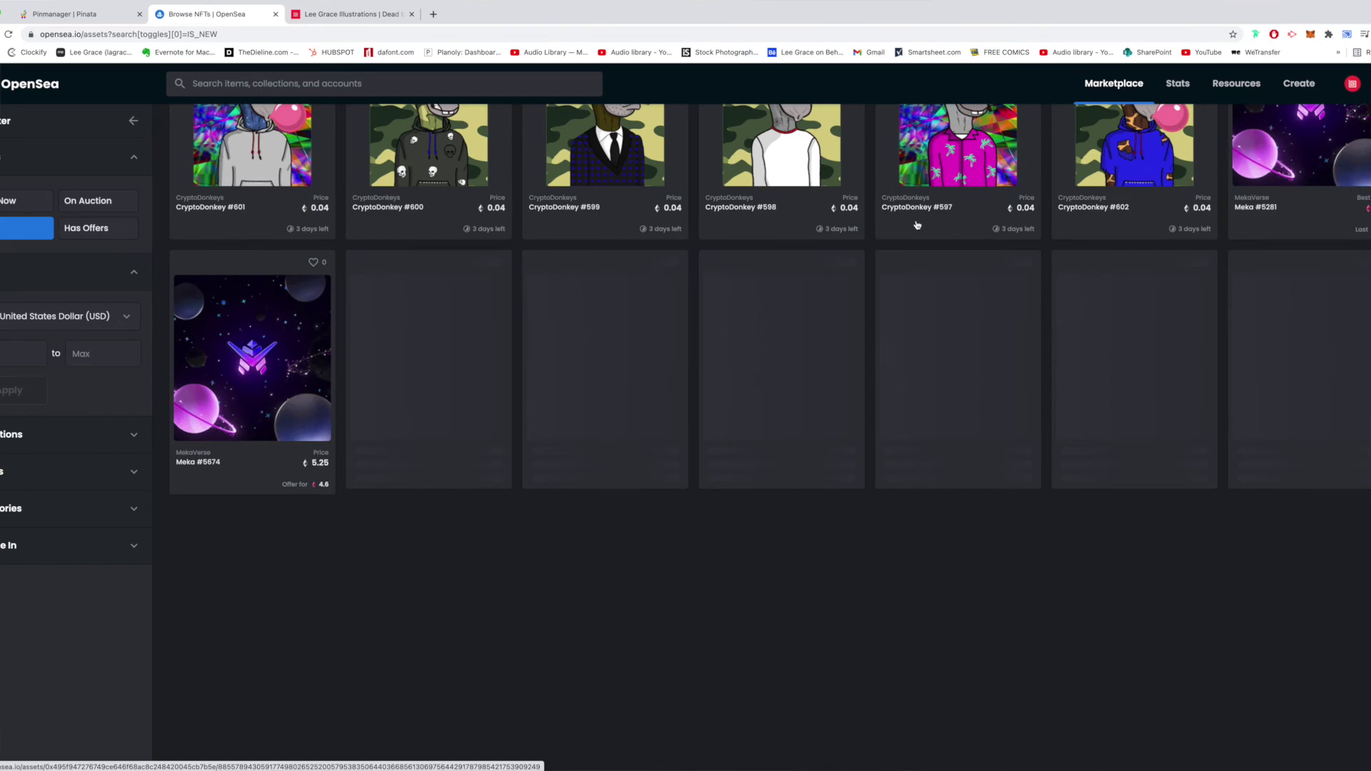
{"action": "scroll", "coordinate": [892, 223], "scroll_direction": "down", "scroll_amount": 2}
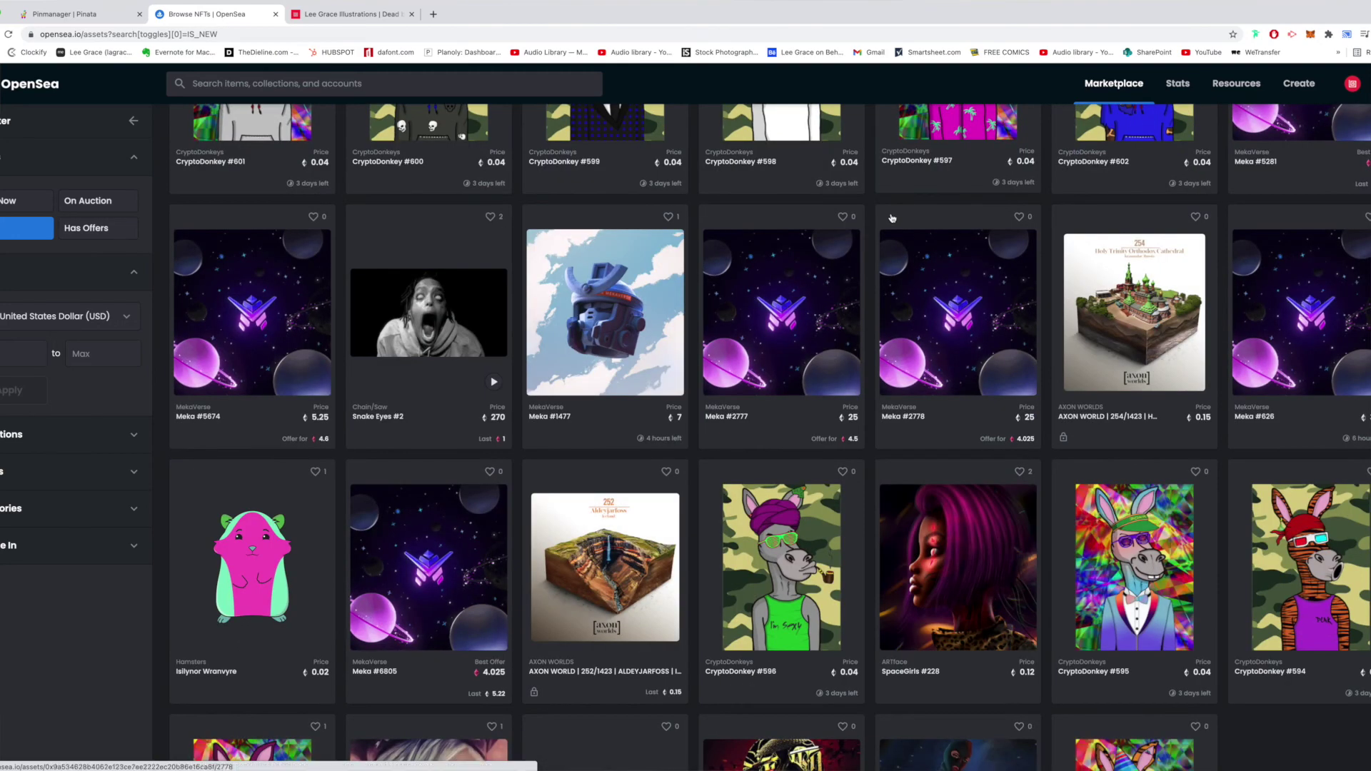
{"action": "scroll", "coordinate": [892, 225], "scroll_direction": "down", "scroll_amount": 5}
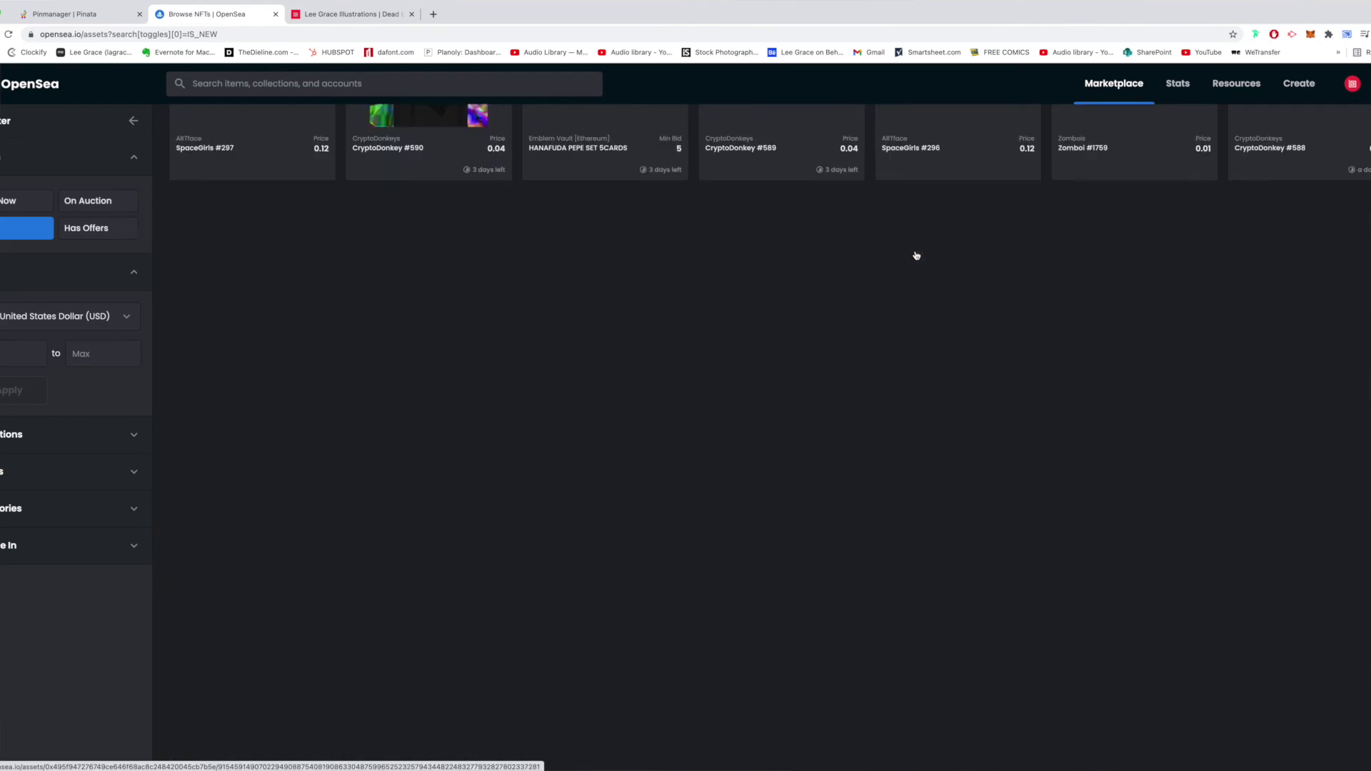
{"action": "scroll", "coordinate": [916, 255], "scroll_direction": "up", "scroll_amount": 10}
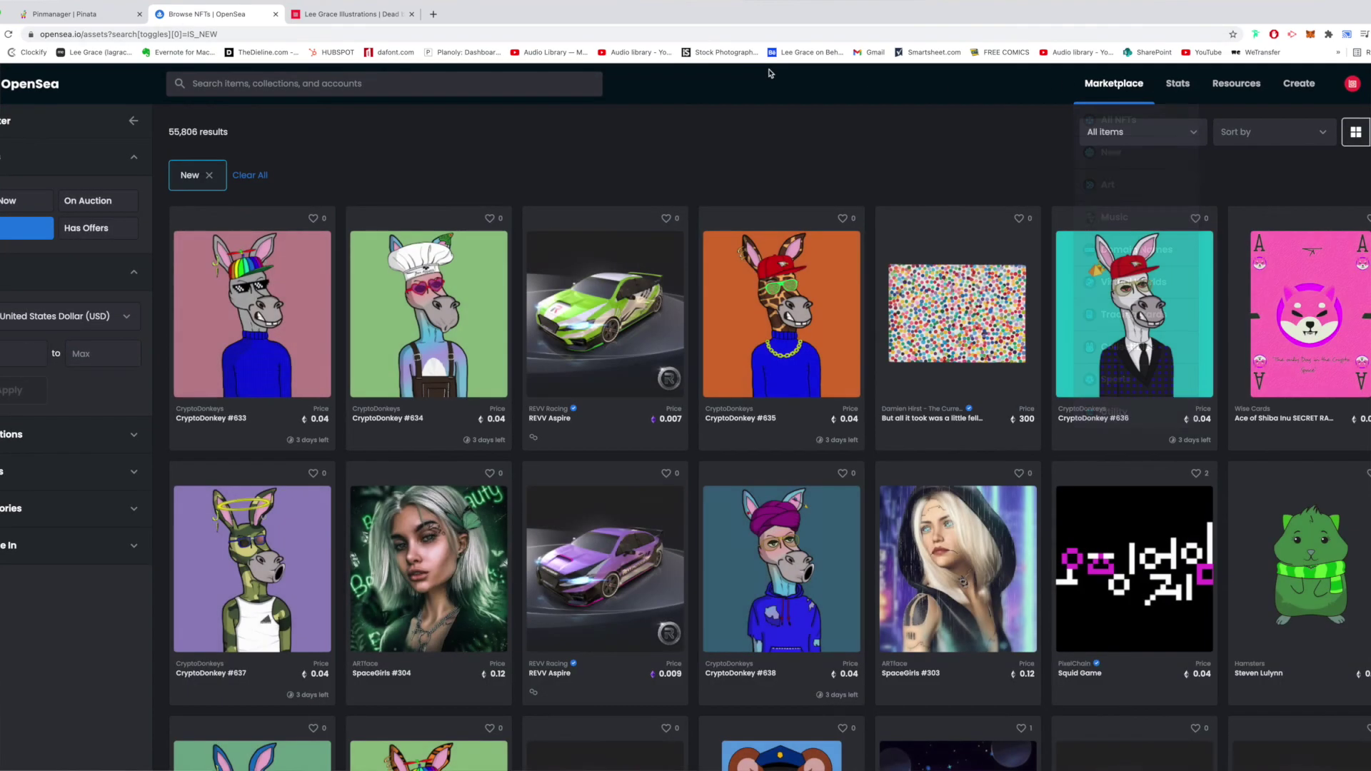
Step: Limit the New NFTs results to Single Items and sort them by Recently Listed
{"action": "left_click", "coordinate": [1143, 133]}
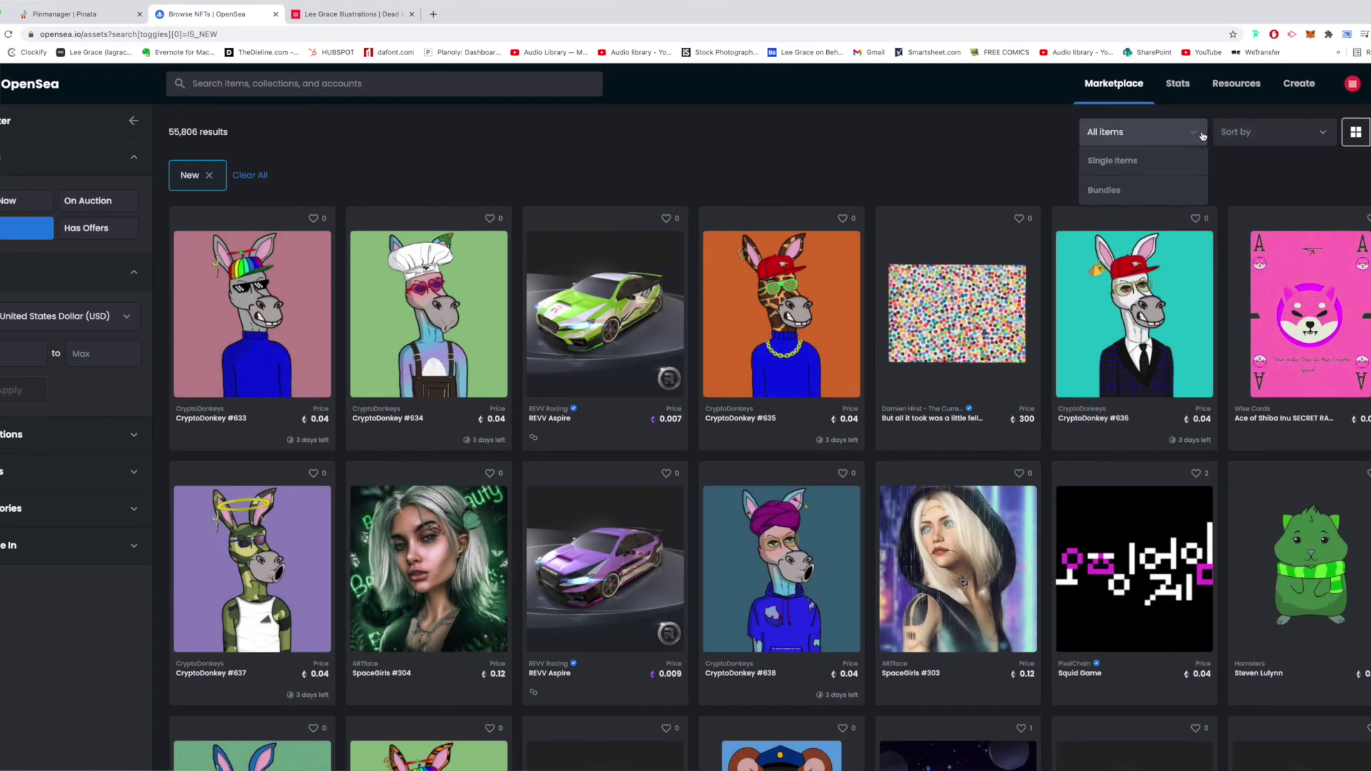
{"action": "left_click", "coordinate": [1142, 169]}
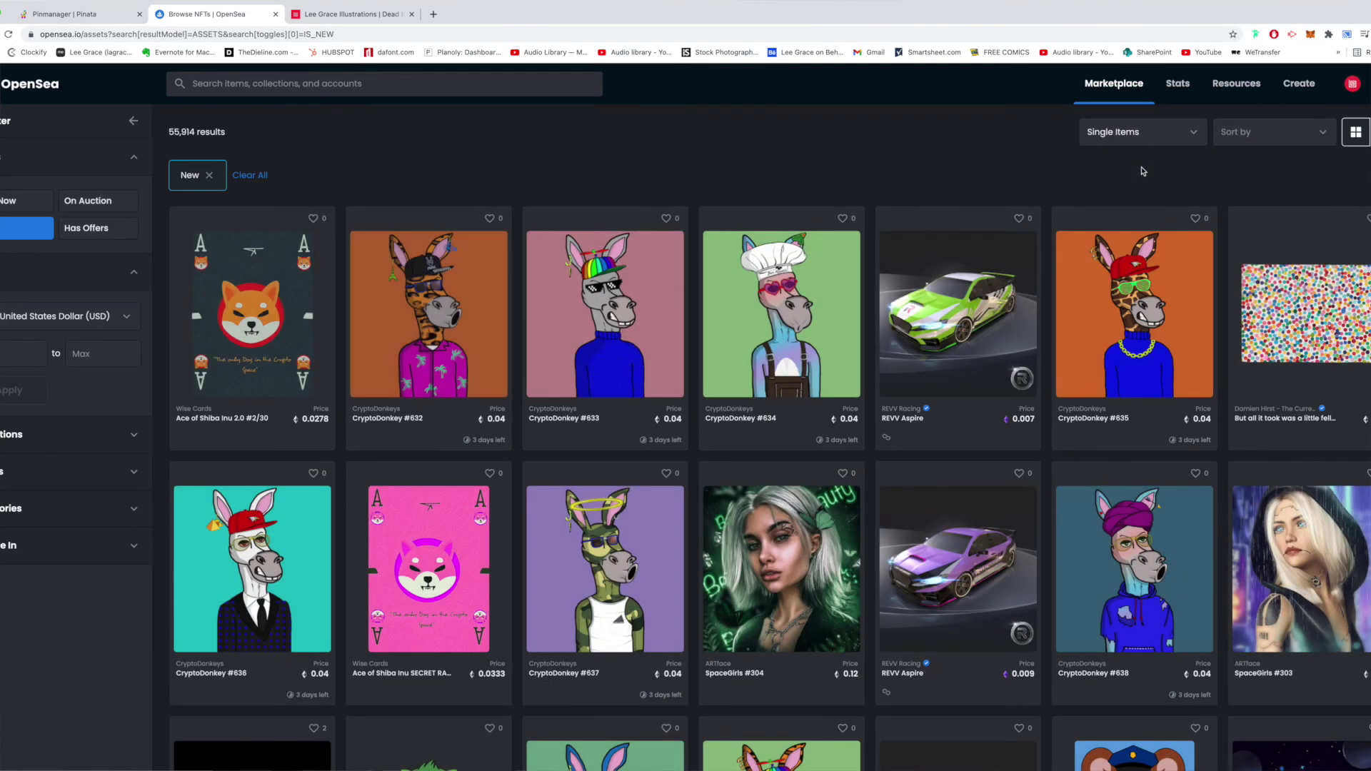
{"action": "left_click", "coordinate": [1288, 136]}
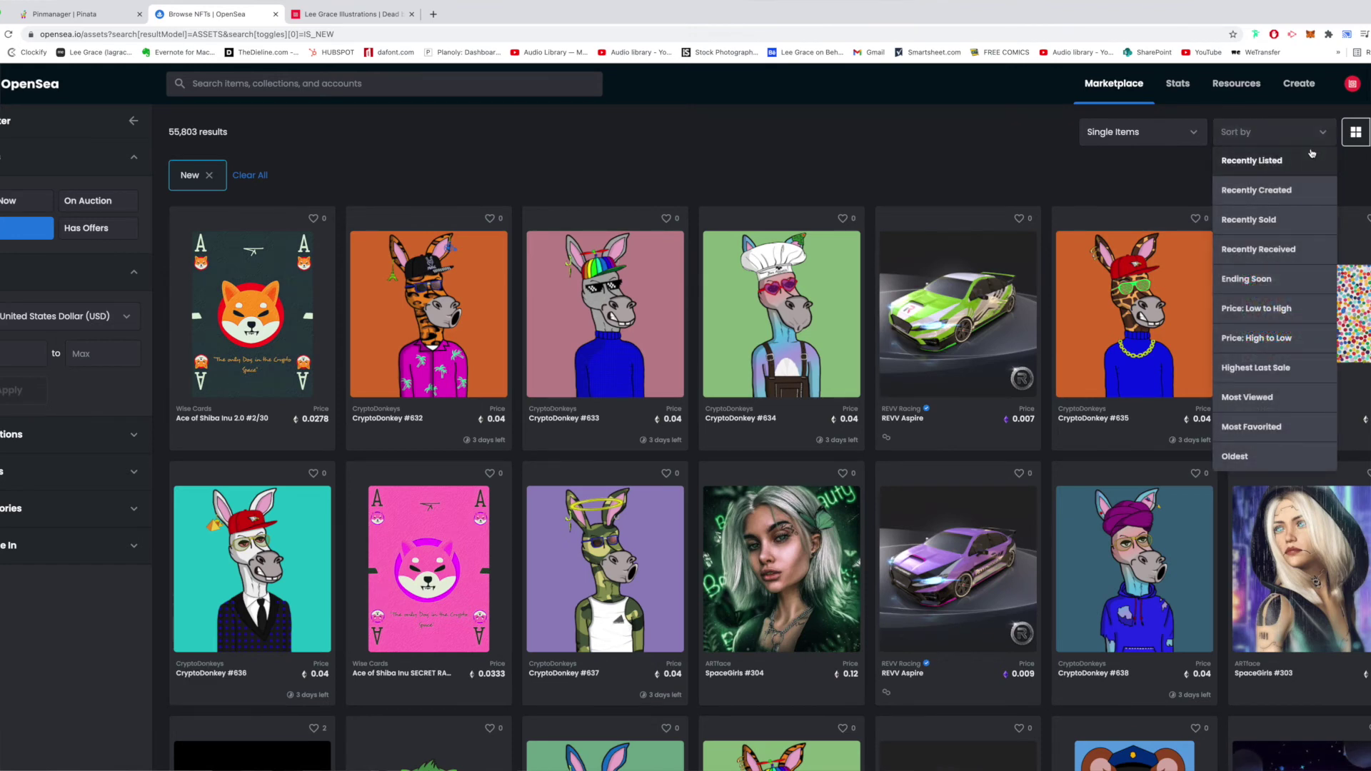
{"action": "left_click", "coordinate": [1312, 152]}
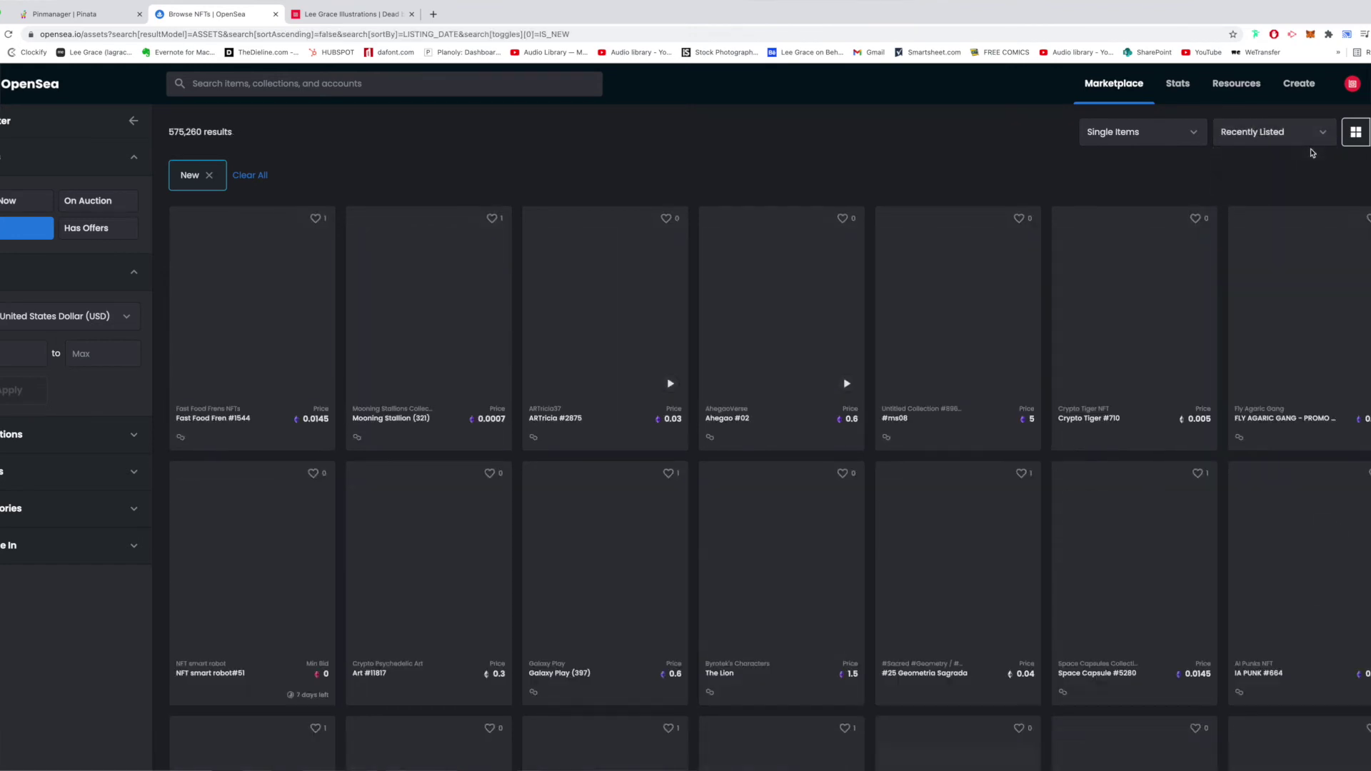
Step: Search through the recently listed single items for the Zodiac NFT from The Art of Lee Grace
{"action": "scroll", "coordinate": [1203, 323], "scroll_direction": "down", "scroll_amount": 9}
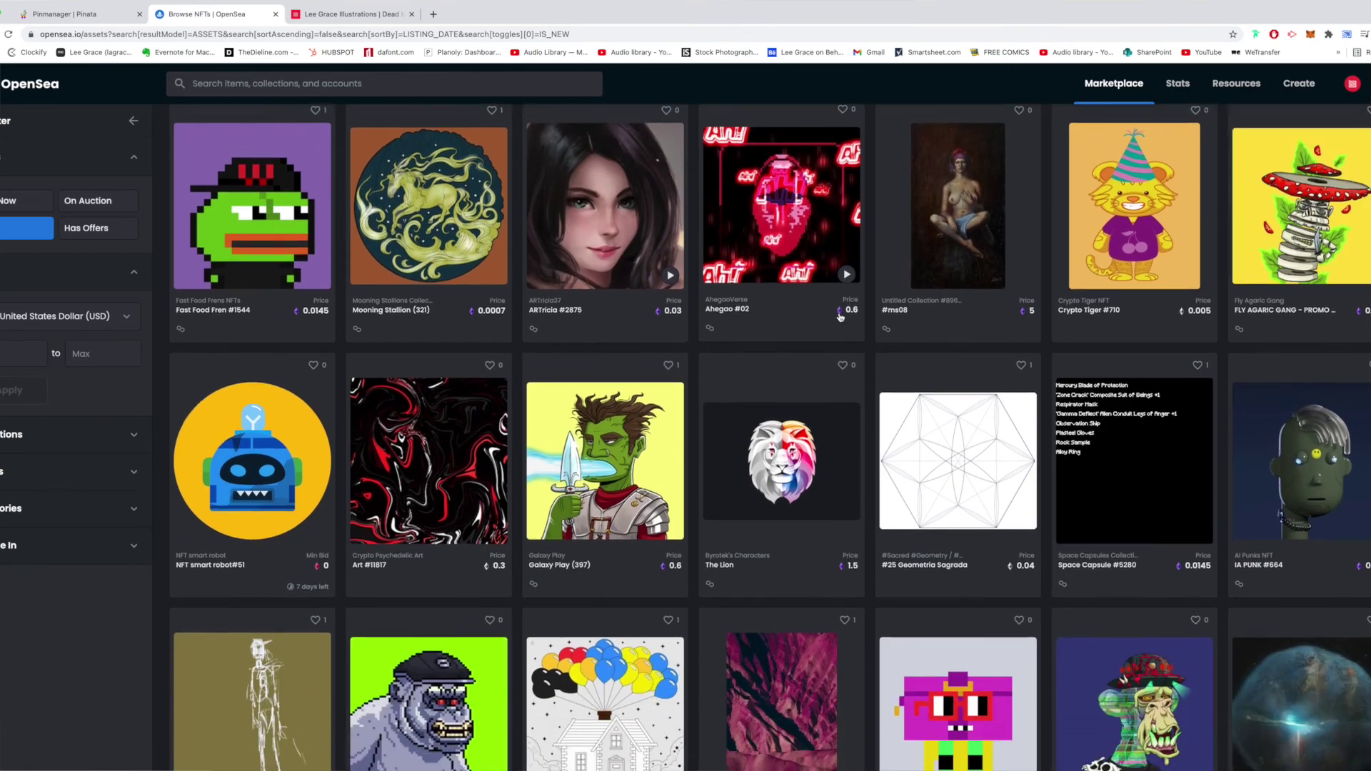
{"action": "scroll", "coordinate": [851, 308], "scroll_direction": "down", "scroll_amount": 6}
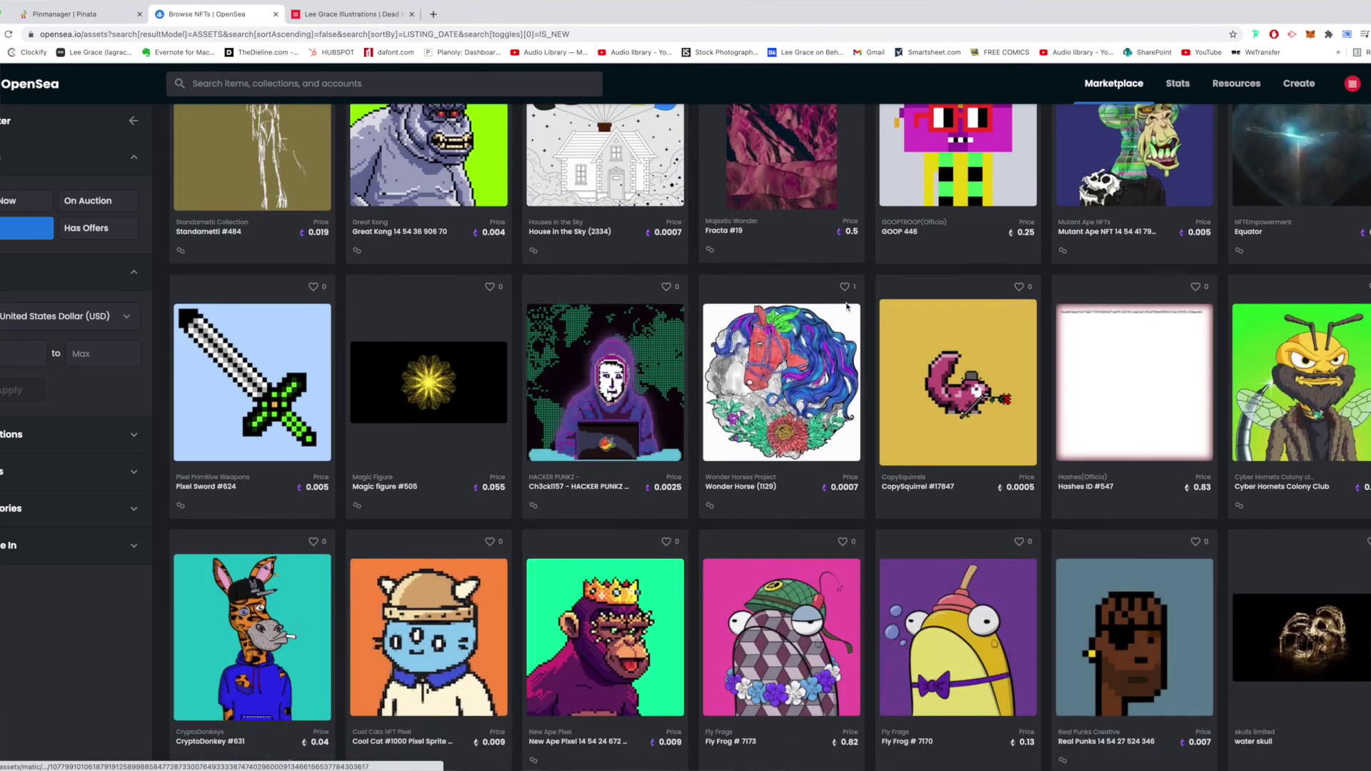
{"action": "scroll", "coordinate": [847, 308], "scroll_direction": "down", "scroll_amount": 2}
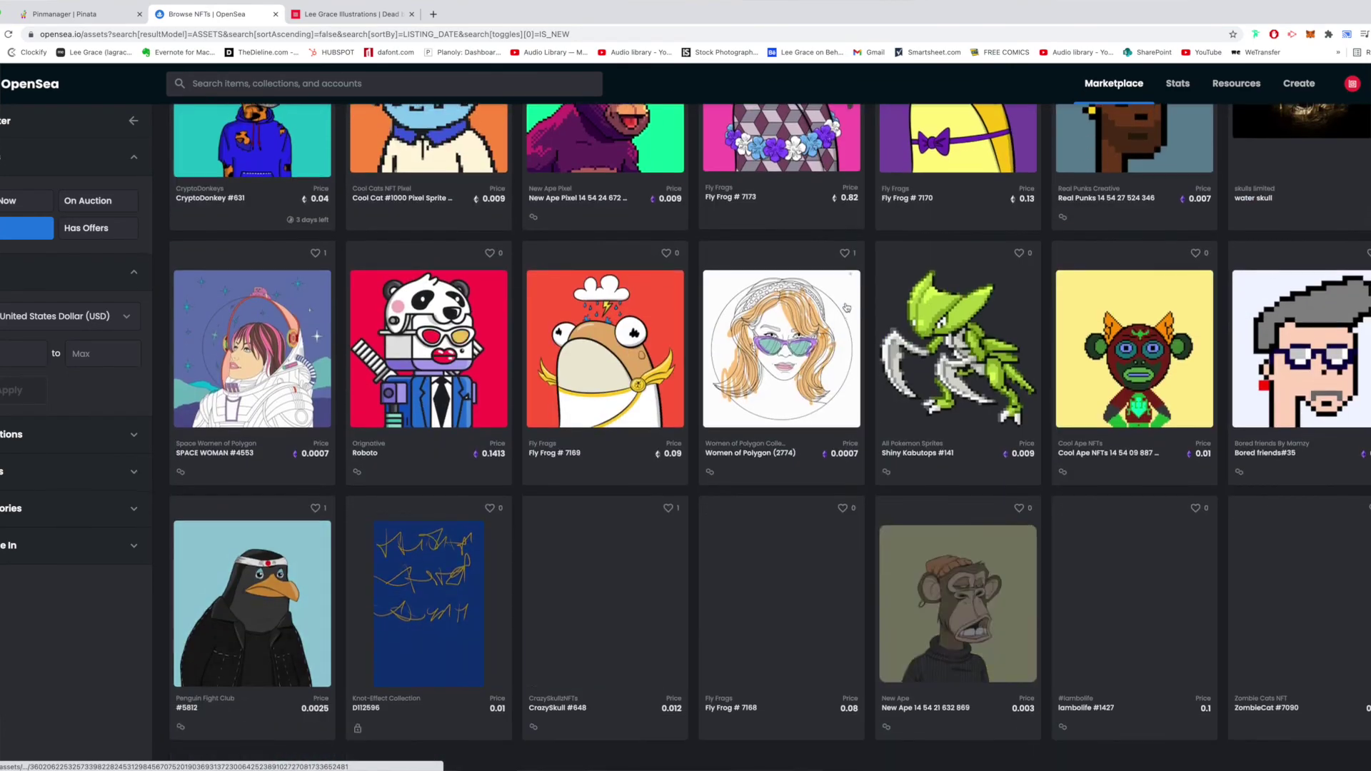
{"action": "scroll", "coordinate": [847, 307], "scroll_direction": "down", "scroll_amount": 5}
{"action": "scroll", "coordinate": [846, 307], "scroll_direction": "down", "scroll_amount": 10}
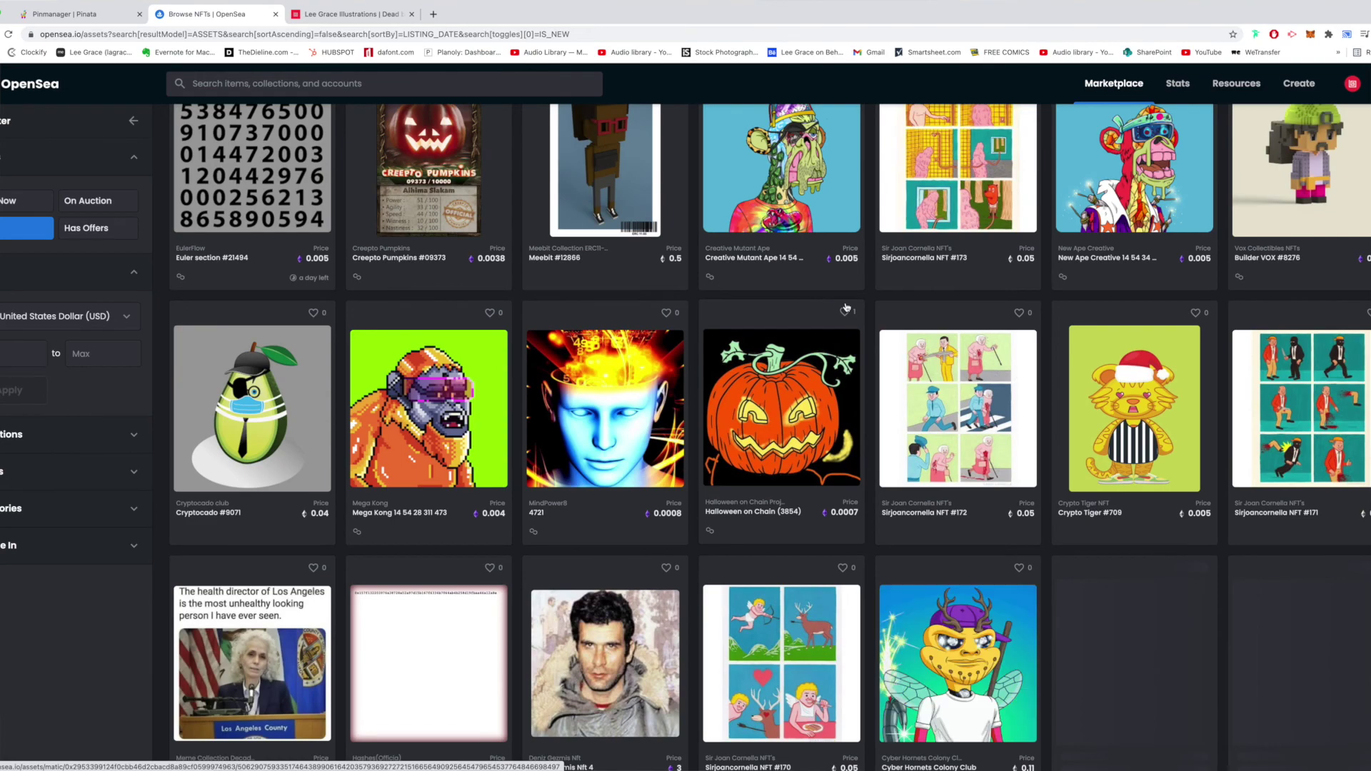
{"action": "scroll", "coordinate": [845, 307], "scroll_direction": "down", "scroll_amount": 10}
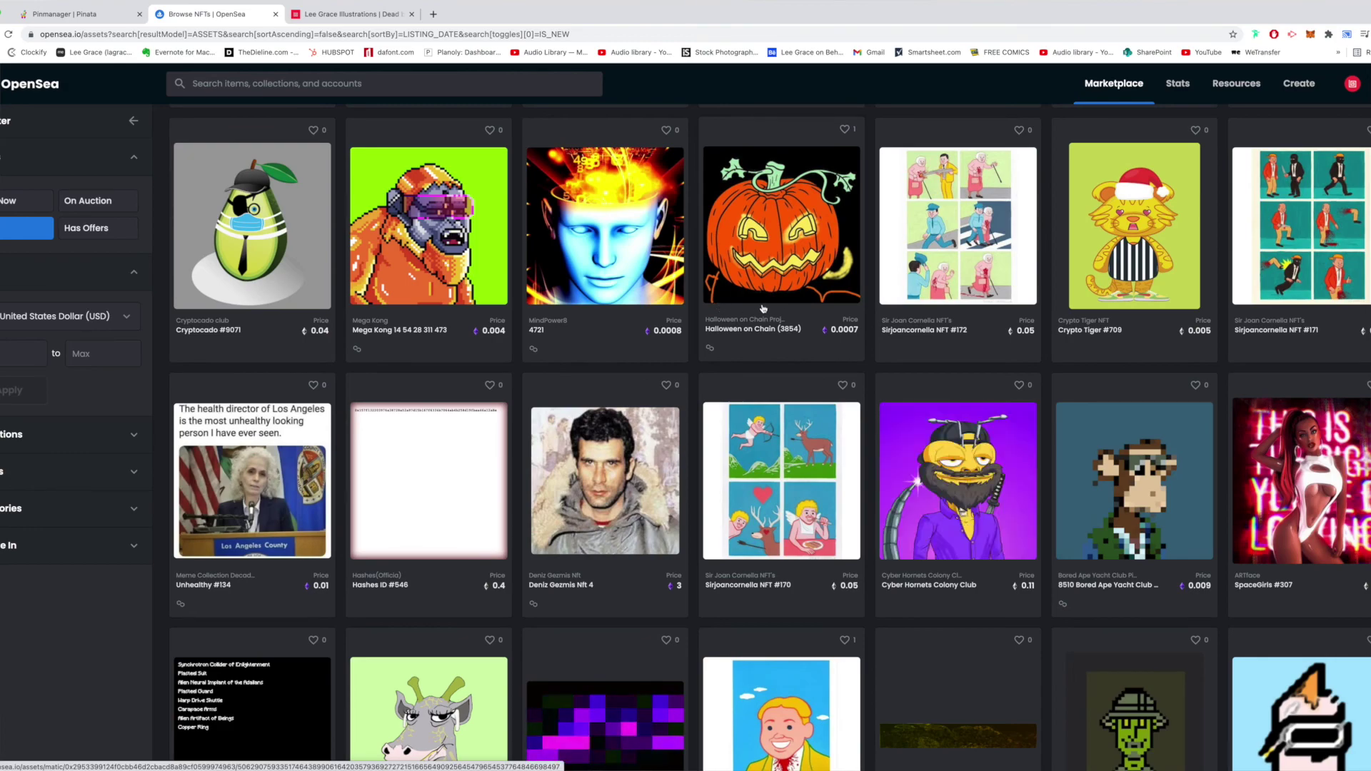
{"action": "scroll", "coordinate": [743, 309], "scroll_direction": "down", "scroll_amount": 5}
{"action": "scroll", "coordinate": [764, 314], "scroll_direction": "down", "scroll_amount": 4}
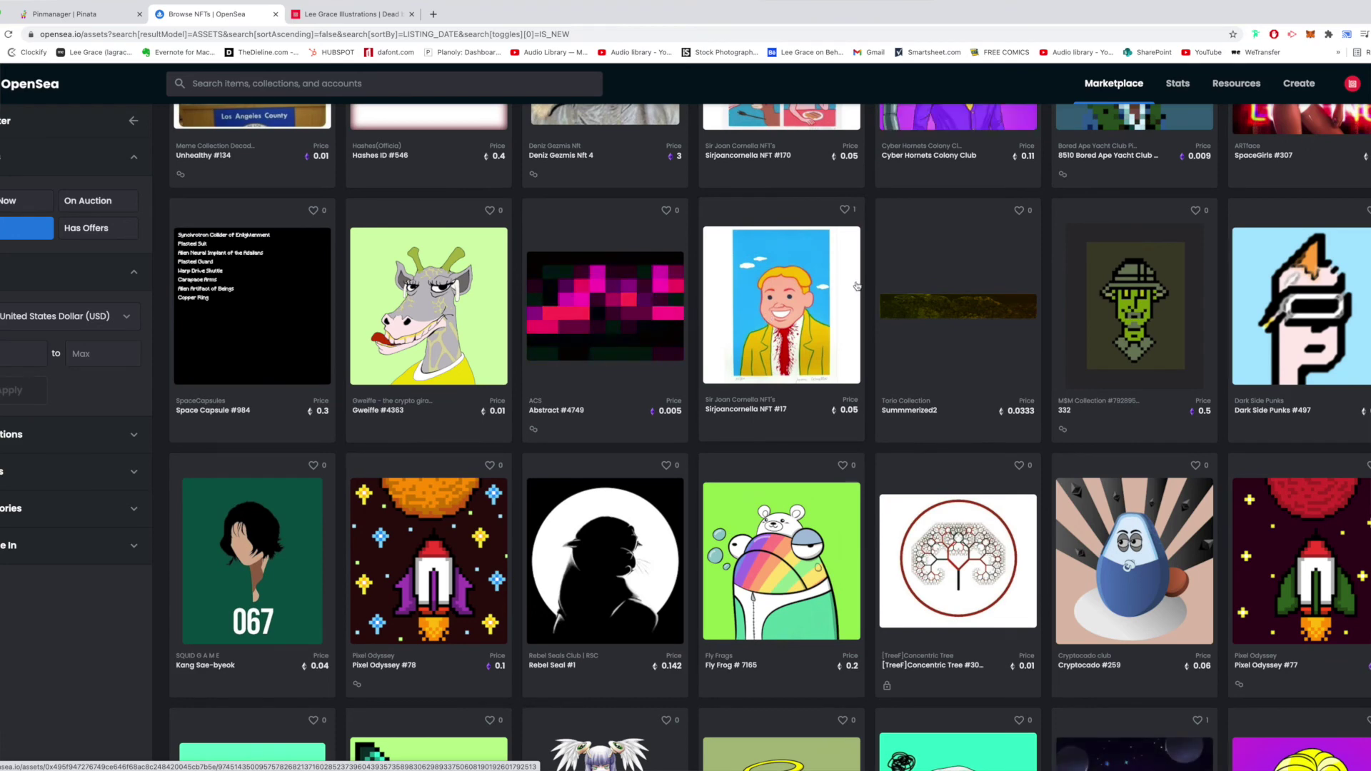
{"action": "scroll", "coordinate": [768, 319], "scroll_direction": "down", "scroll_amount": 6}
{"action": "scroll", "coordinate": [768, 349], "scroll_direction": "down", "scroll_amount": 7}
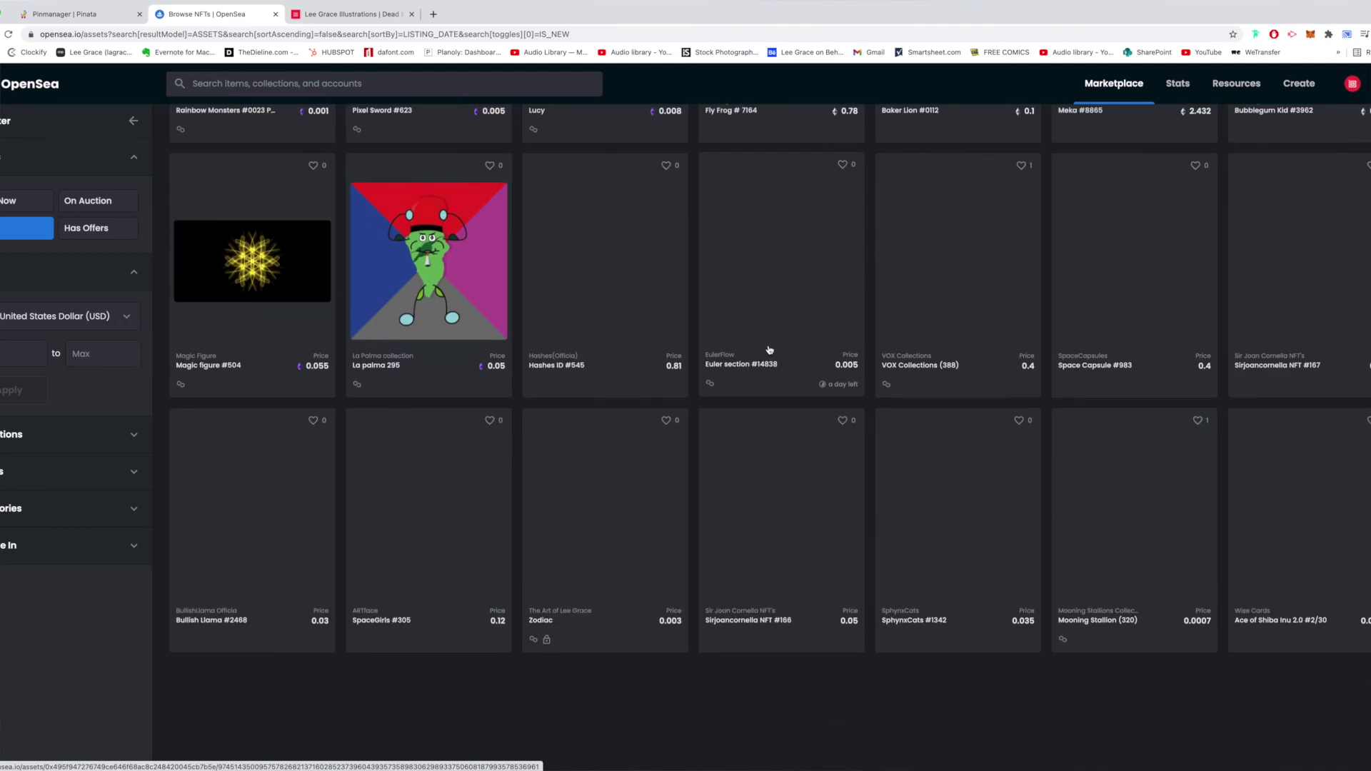
{"action": "scroll", "coordinate": [769, 350], "scroll_direction": "down", "scroll_amount": 2}
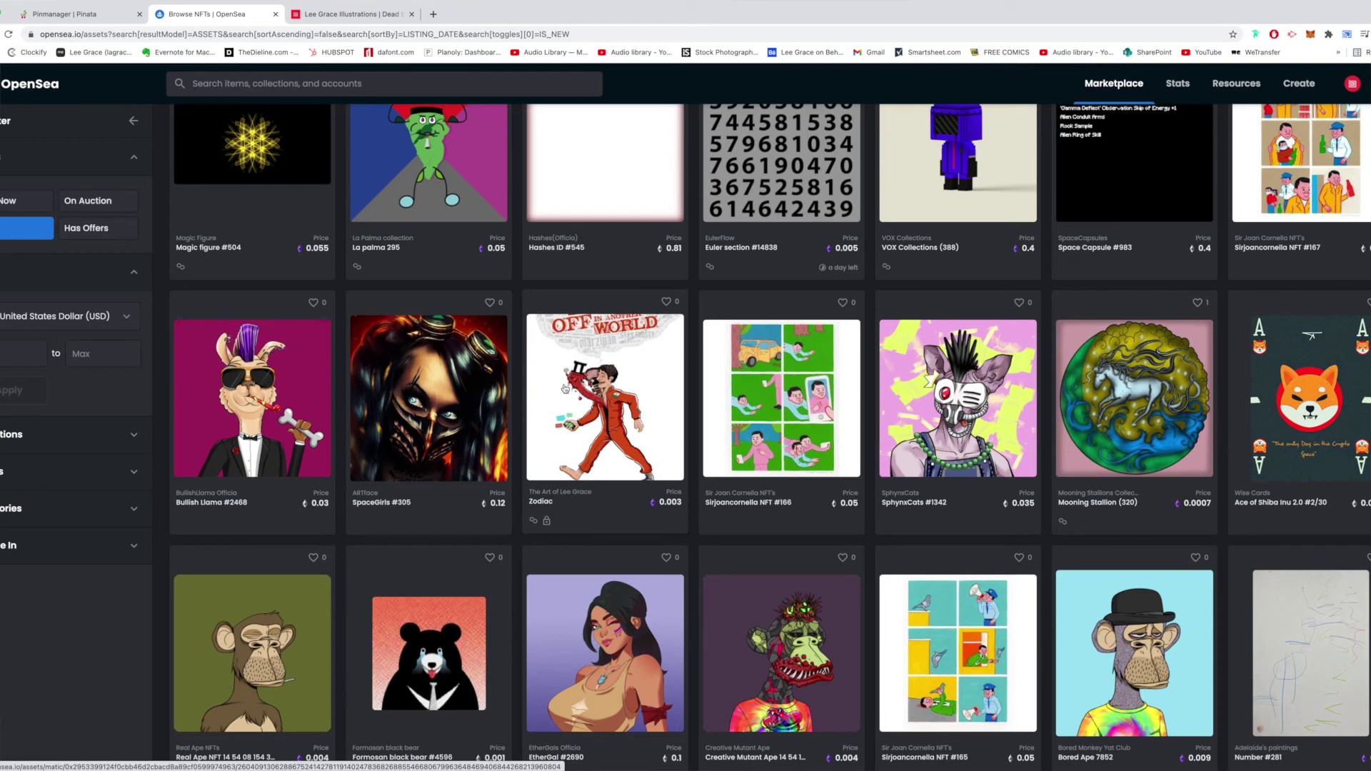
Step: Examine the Zodiac item among the recently listed single items, and open the account's own profile page
{"action": "scroll", "coordinate": [565, 387], "scroll_direction": "down", "scroll_amount": 1}
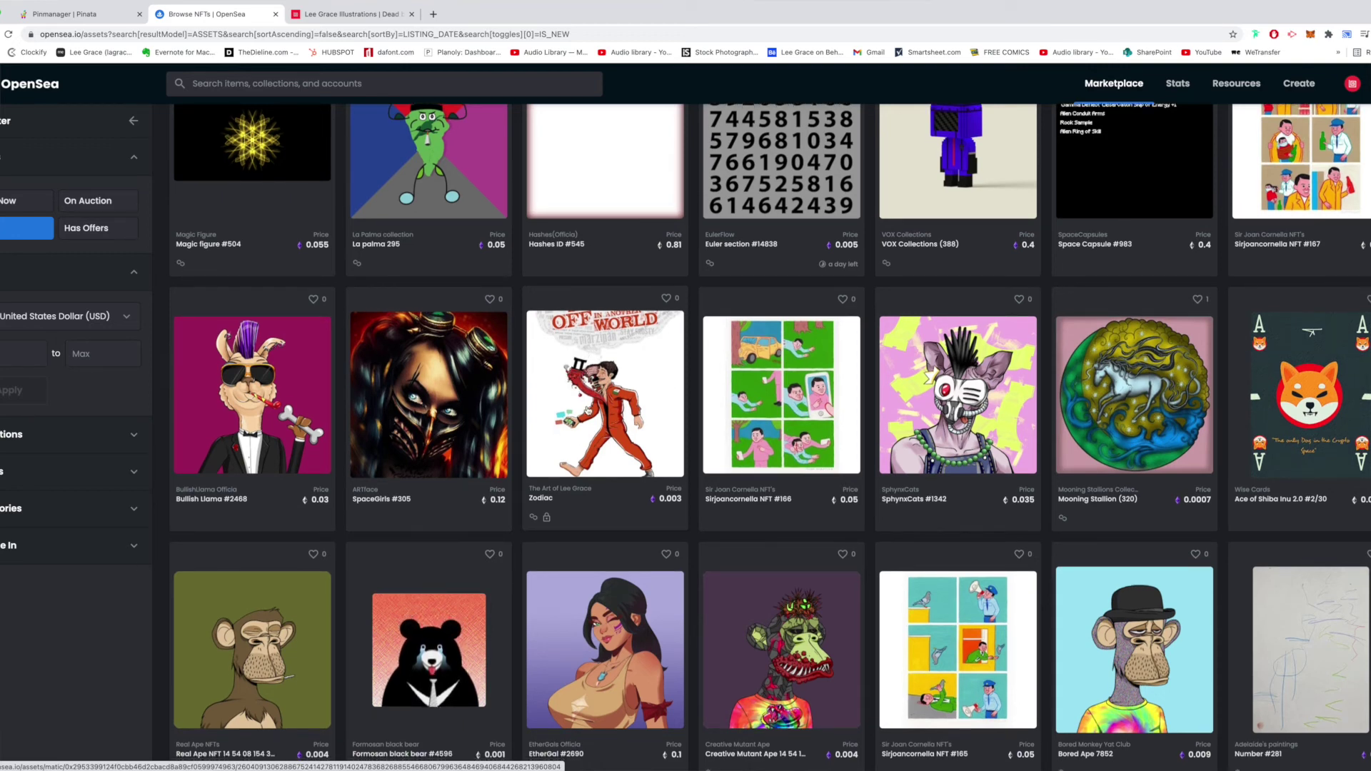
{"action": "scroll", "coordinate": [600, 397], "scroll_direction": "down", "scroll_amount": 1}
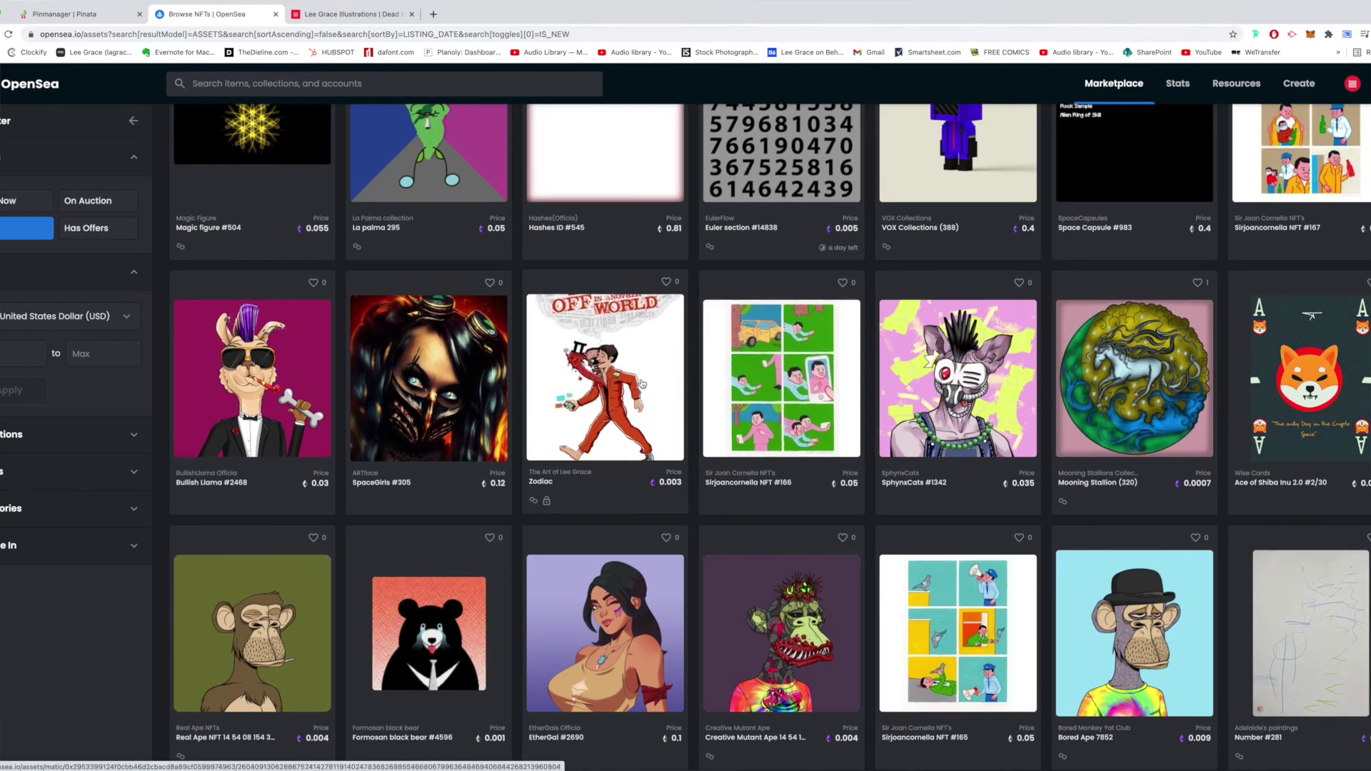
{"action": "scroll", "coordinate": [777, 402], "scroll_direction": "down", "scroll_amount": 3}
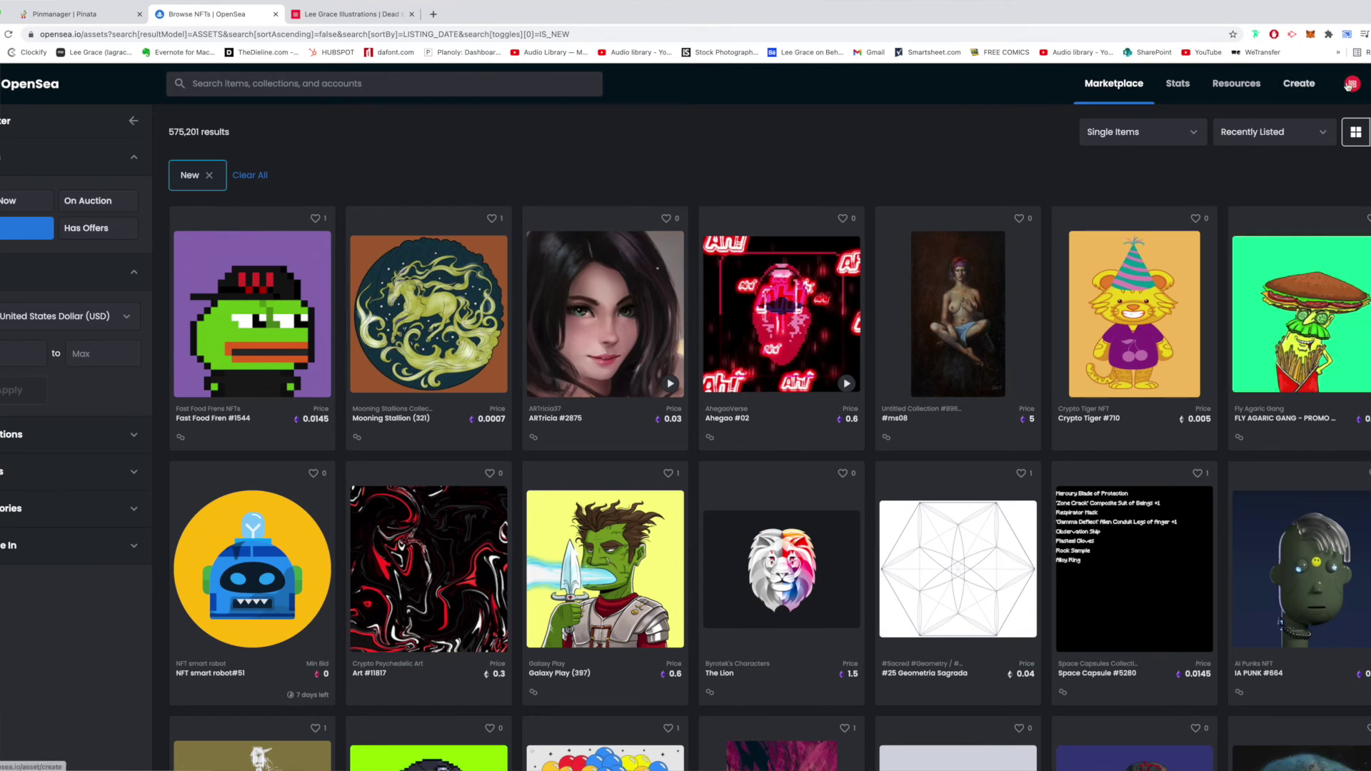
{"action": "mouse_move", "coordinate": [1341, 85]}
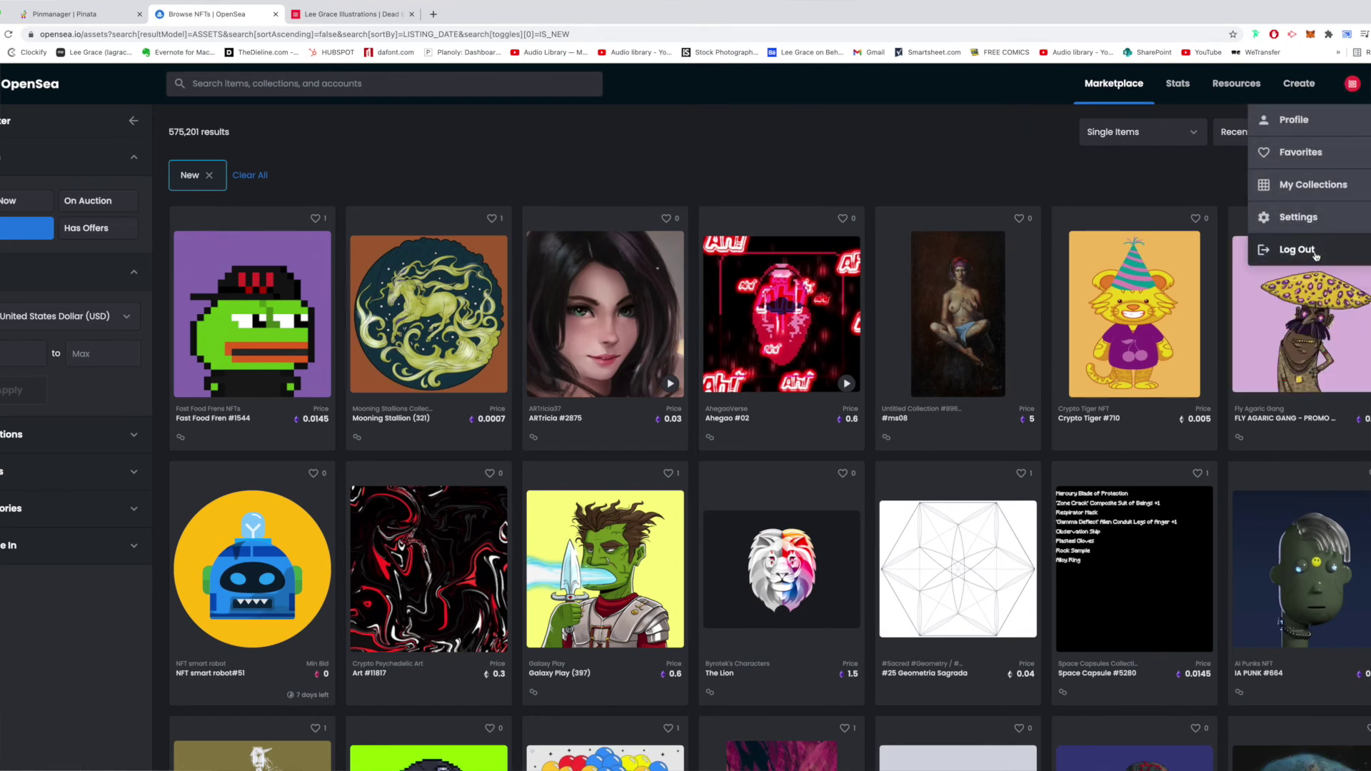
{"action": "left_click", "coordinate": [1321, 122]}
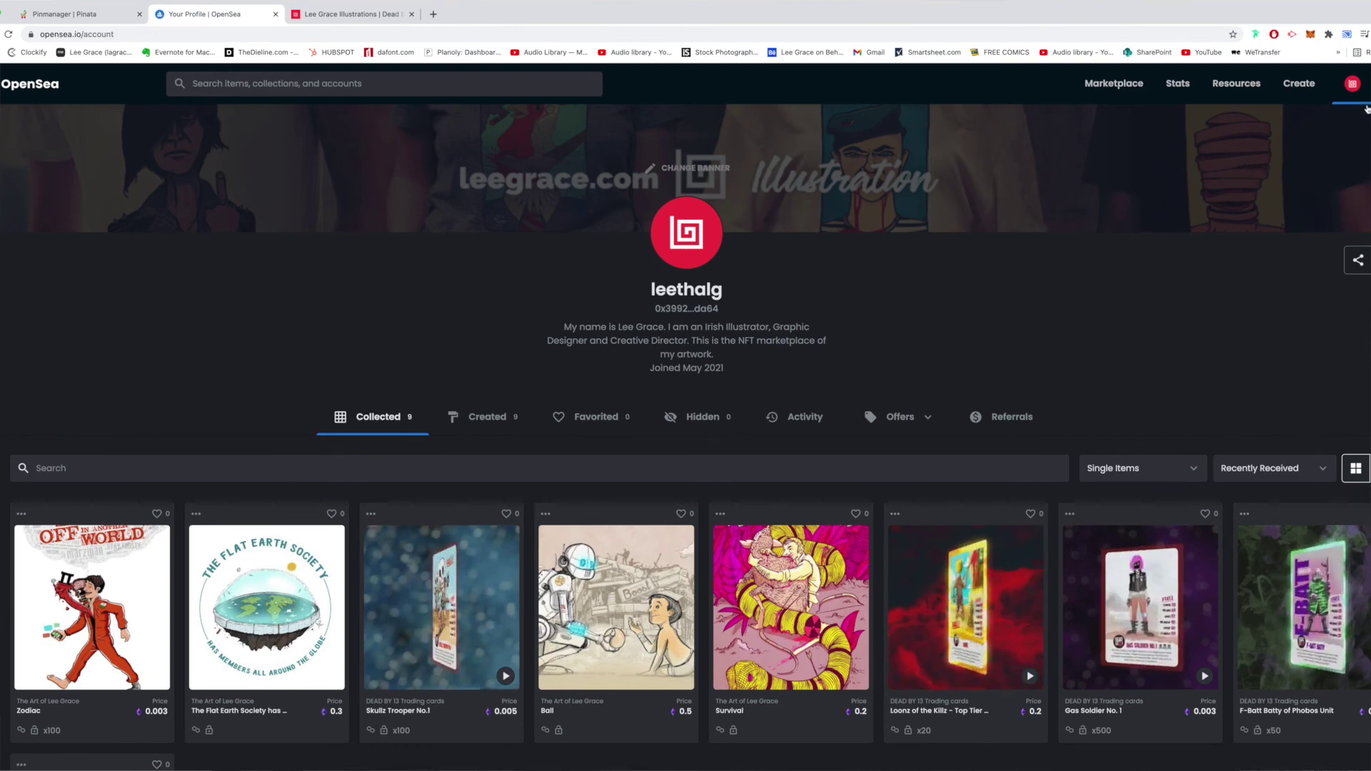
Step: Open the account's wallet, view the options for adding ETH funds, and dismiss them without choosing one
{"action": "left_click", "coordinate": [1367, 83]}
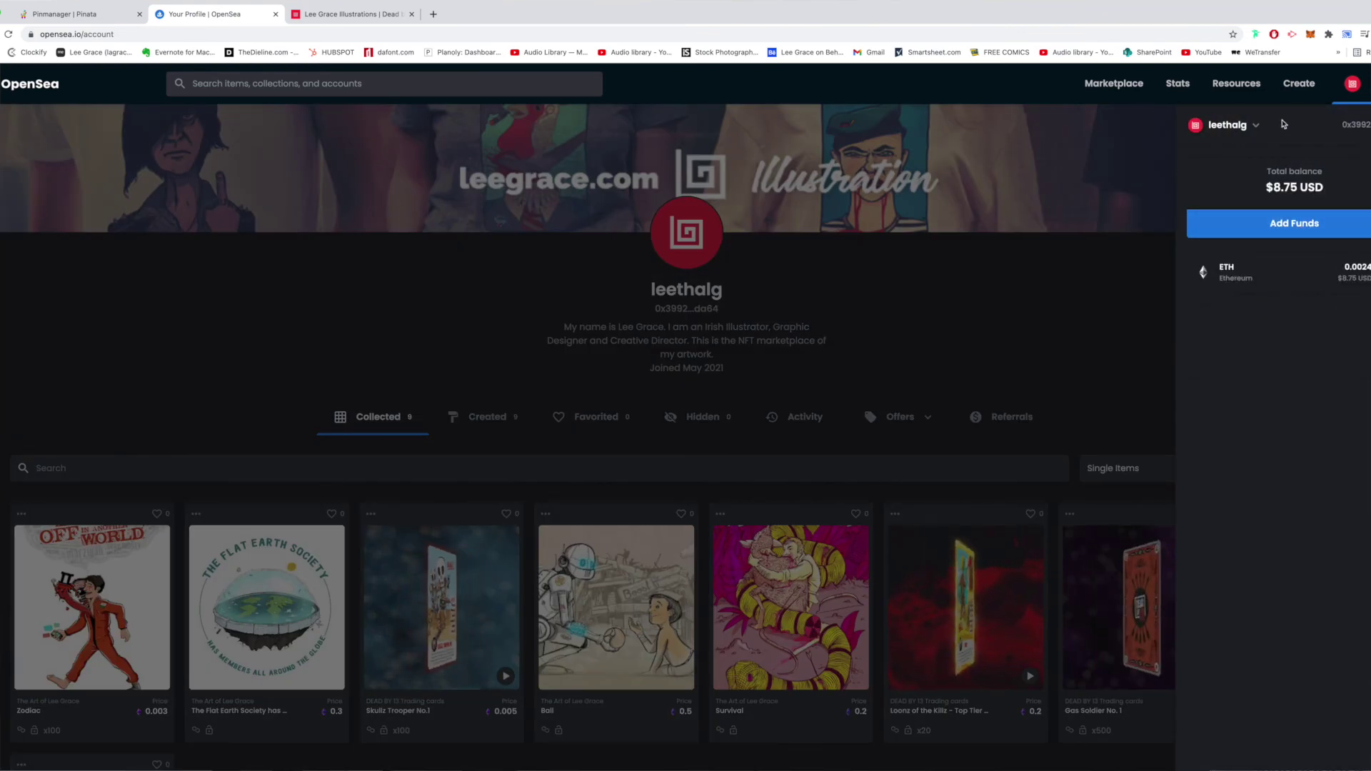
{"action": "left_click", "coordinate": [1309, 236]}
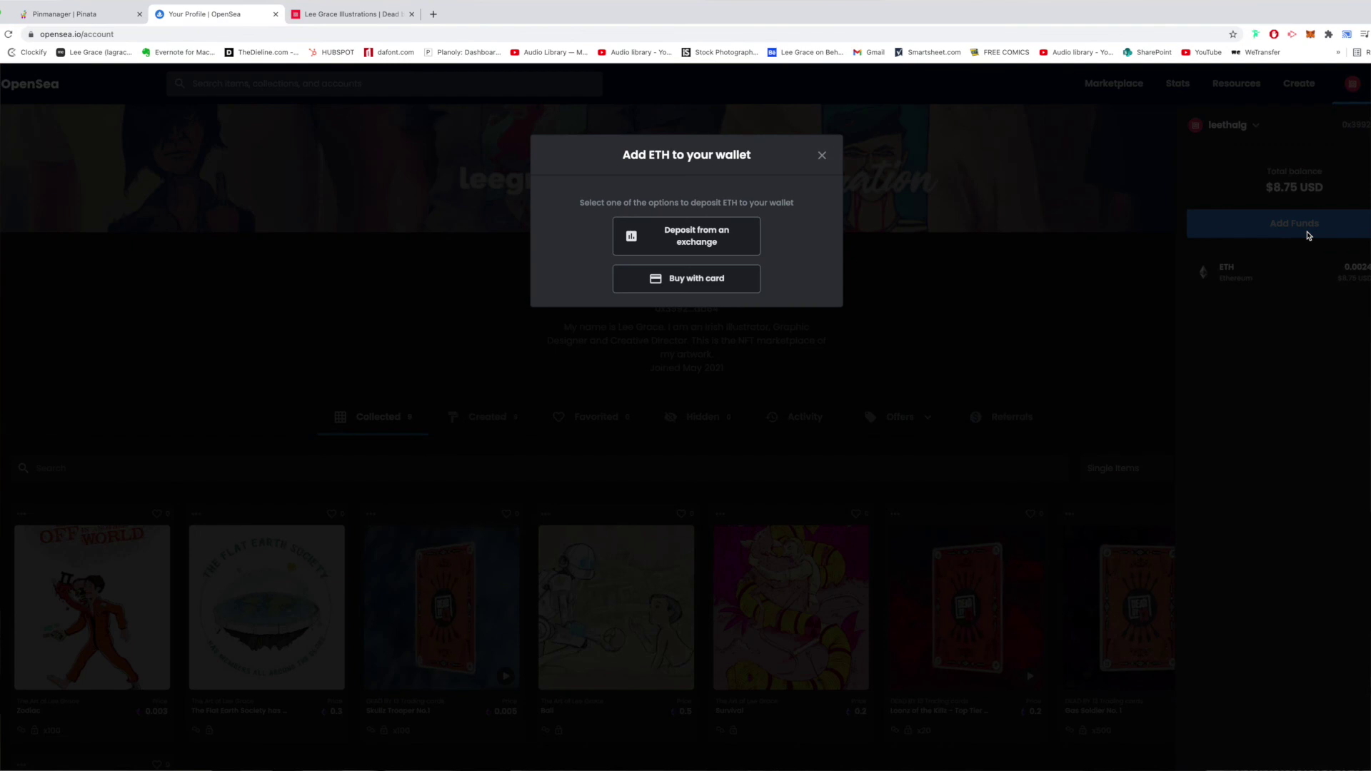
{"action": "left_click", "coordinate": [822, 155]}
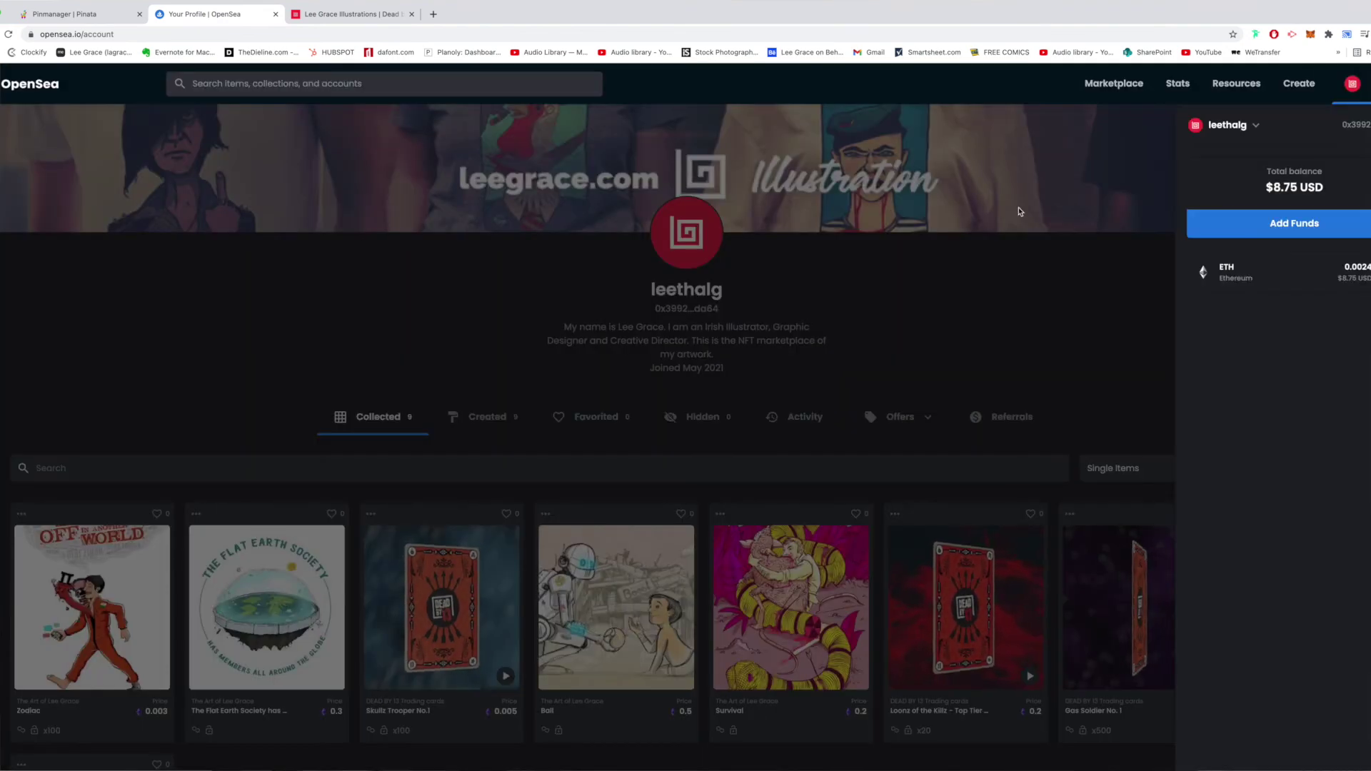